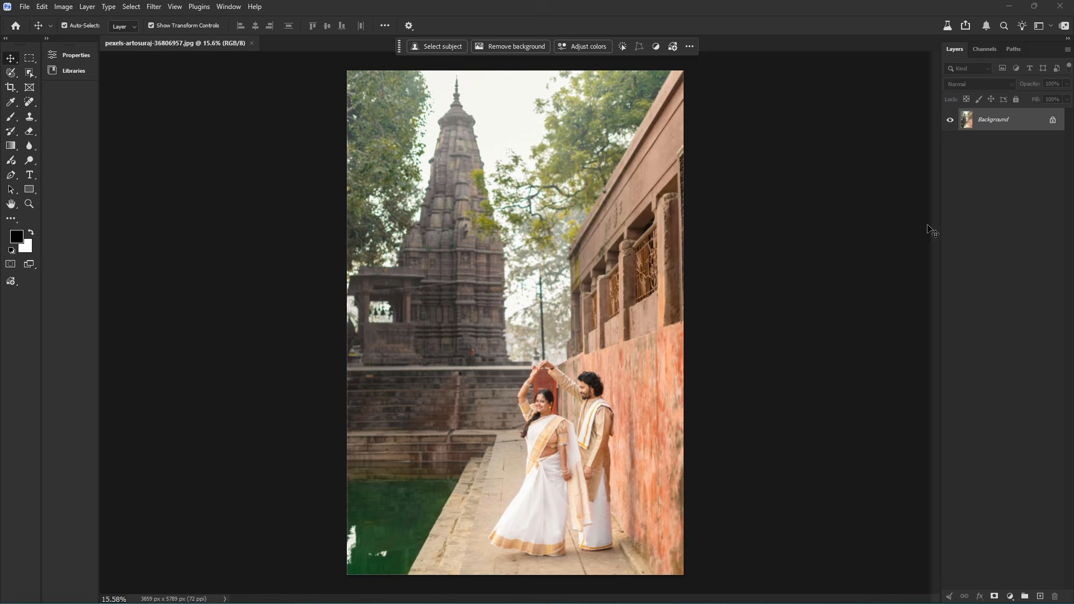
Duplicate the background photo layer and convert the copy to a smart object.
key(ctrl+j)
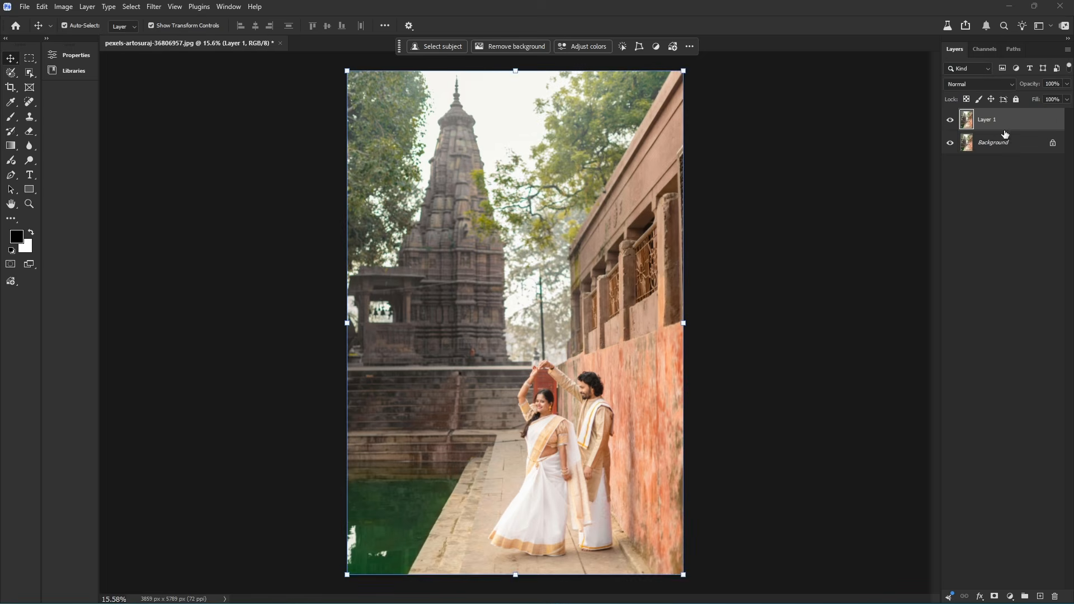
right_click(1015, 118)
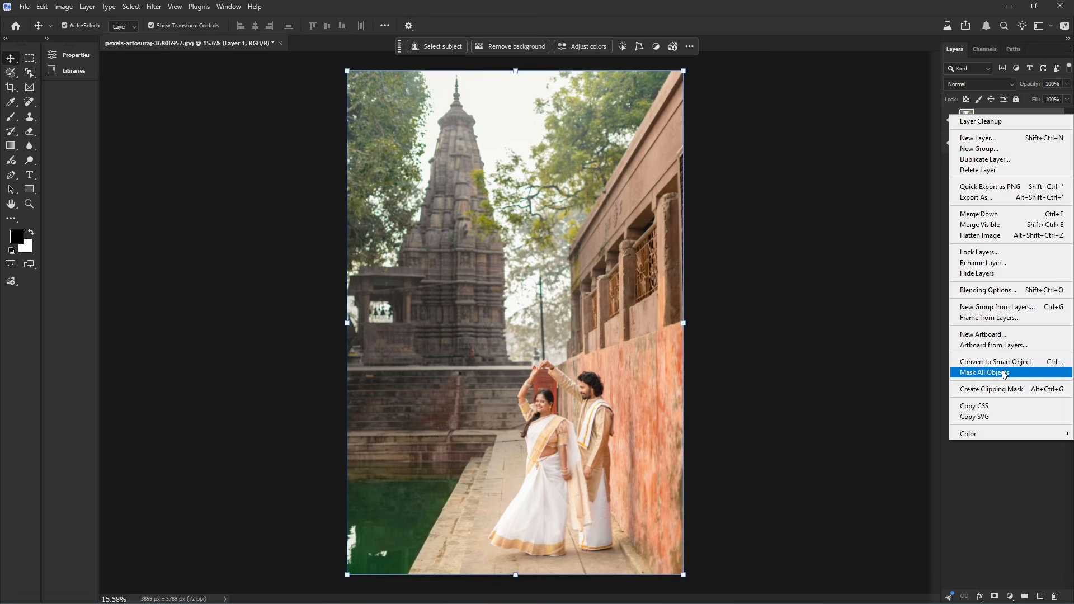
click(1013, 367)
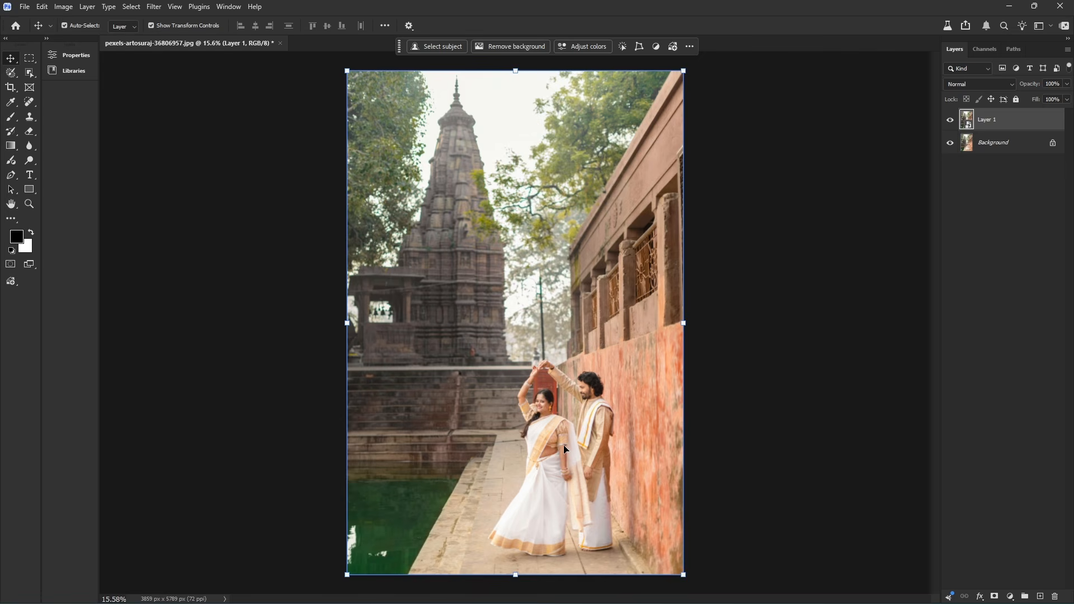
Open the Camera Raw filter for the smart object copy of the photo.
scroll(565, 448, up, 8)
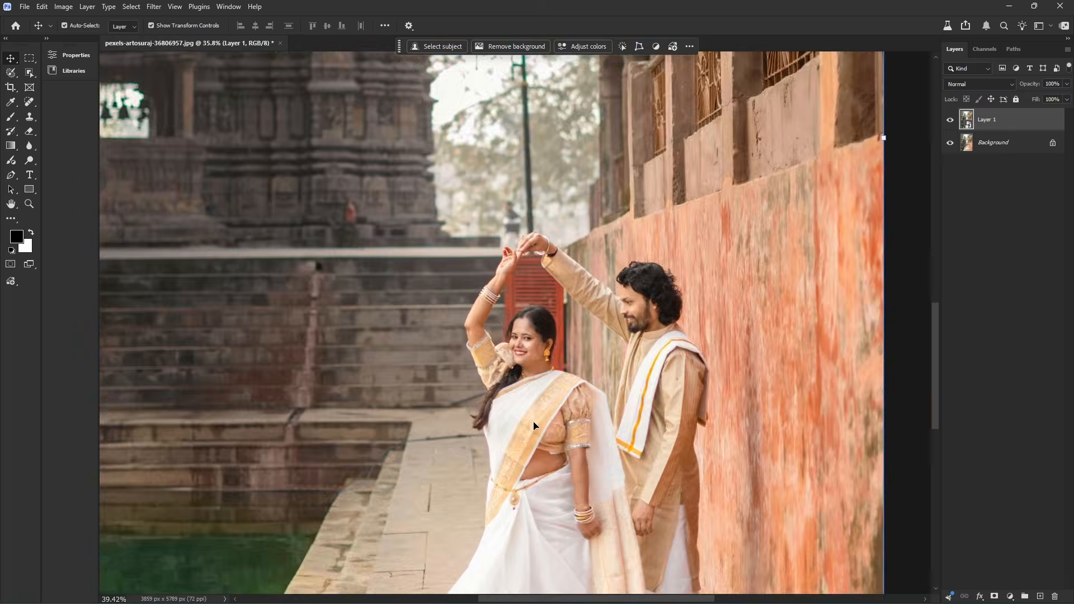
scroll(501, 273, up, 6)
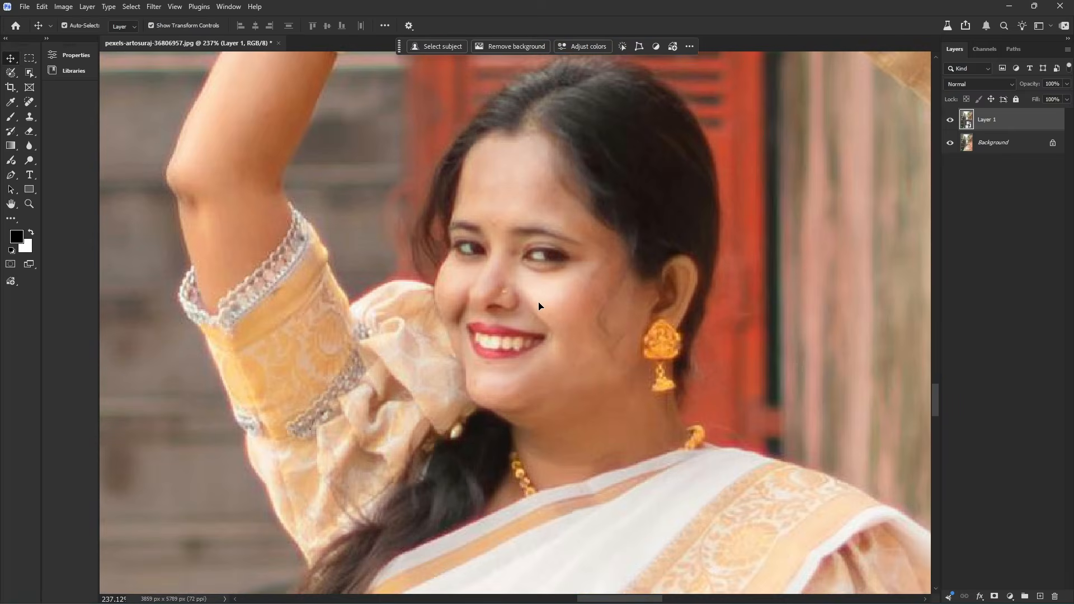
scroll(543, 324, down, 3)
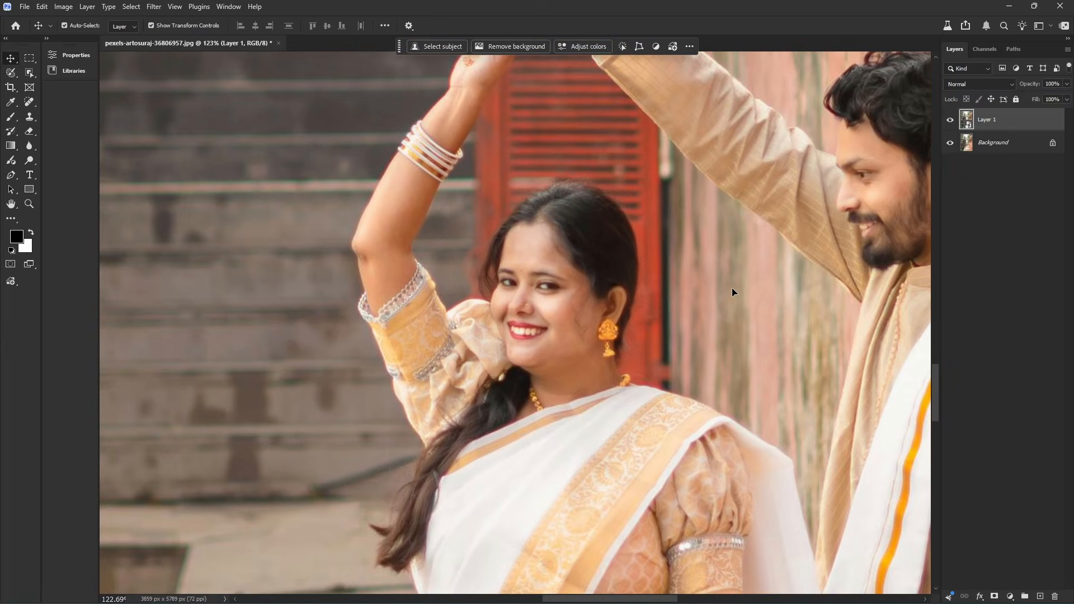
scroll(727, 291, down, 6)
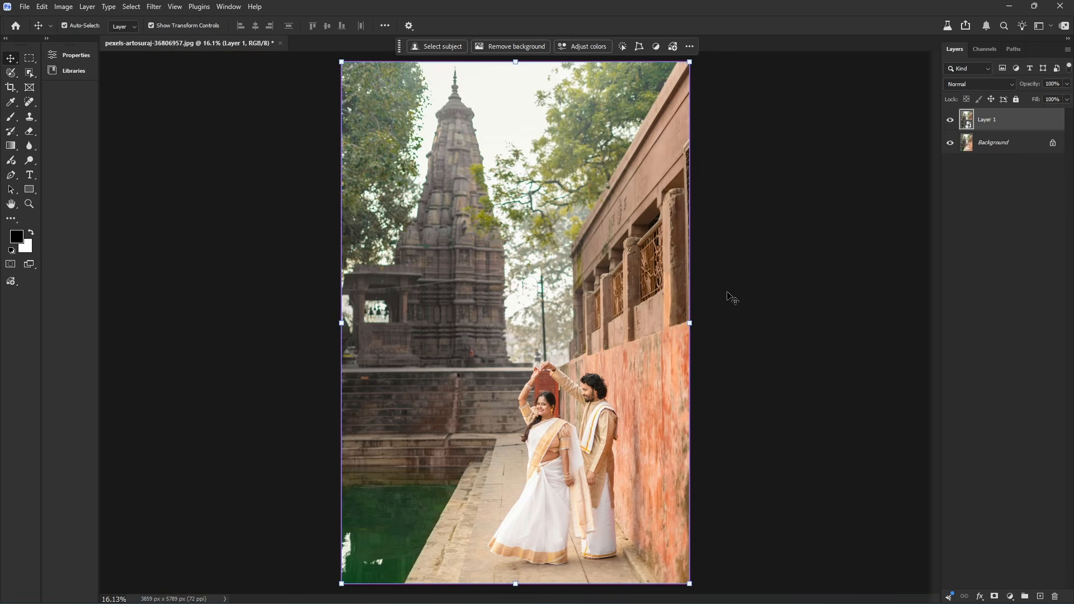
click(154, 6)
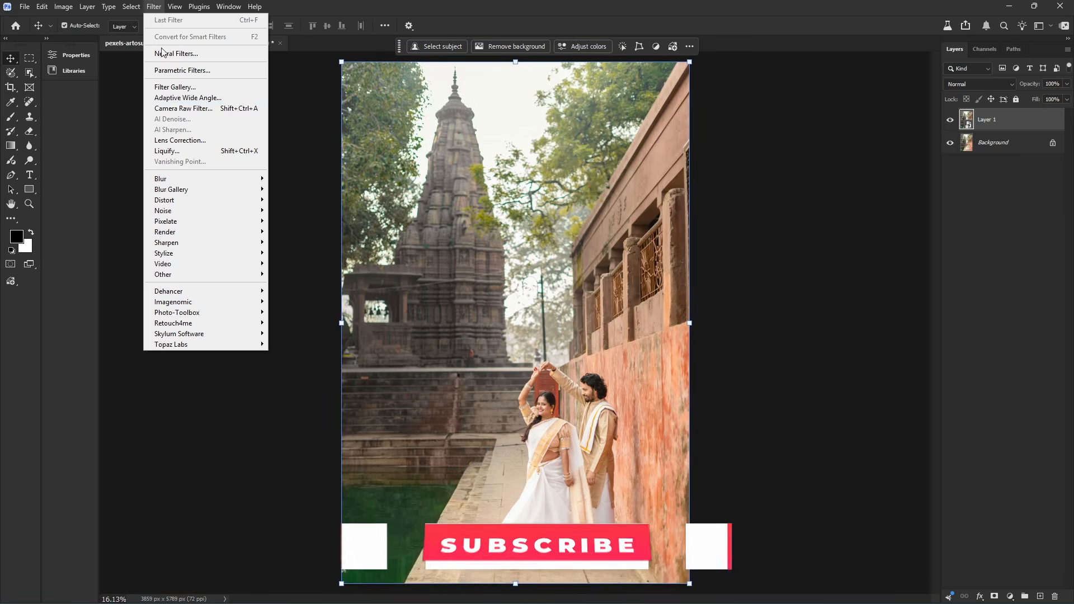
click(239, 108)
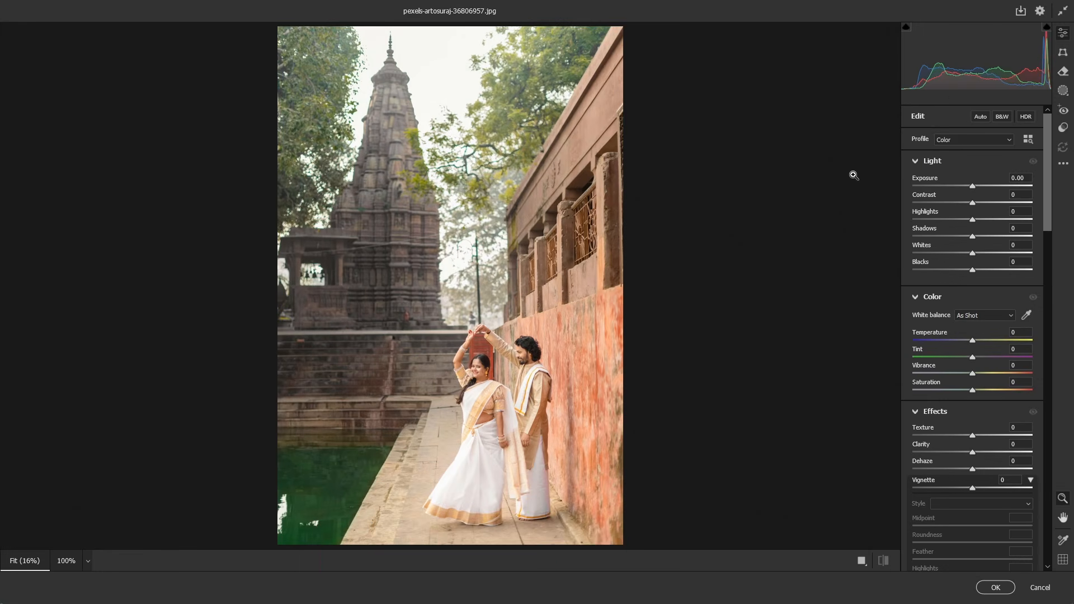
scroll(1045, 129, down, 3)
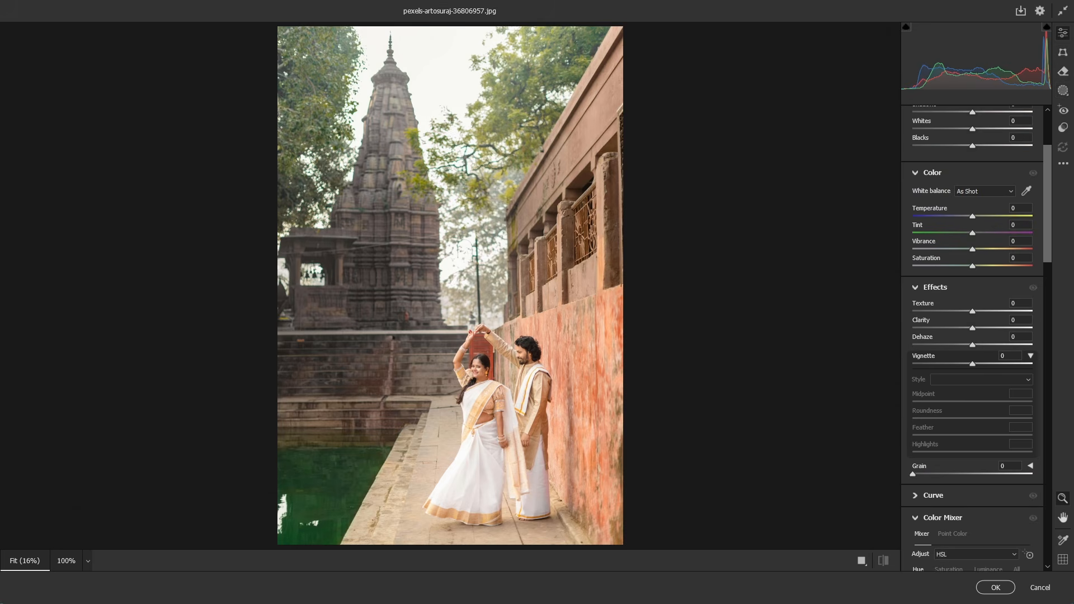
Create an Entire Person mask for all people in the photo and hide its red overlay.
click(1064, 91)
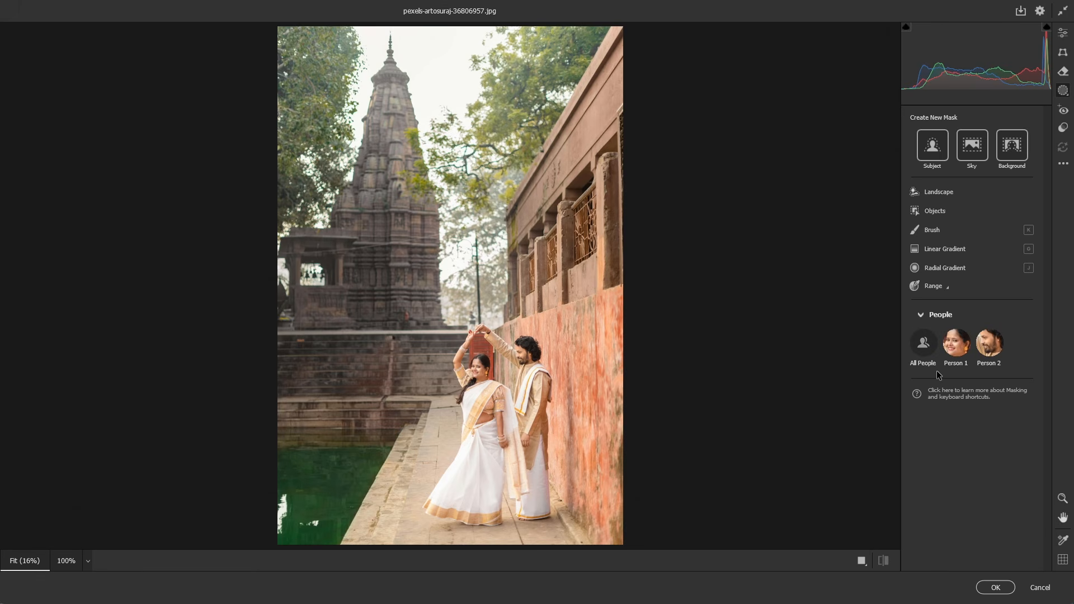
click(924, 343)
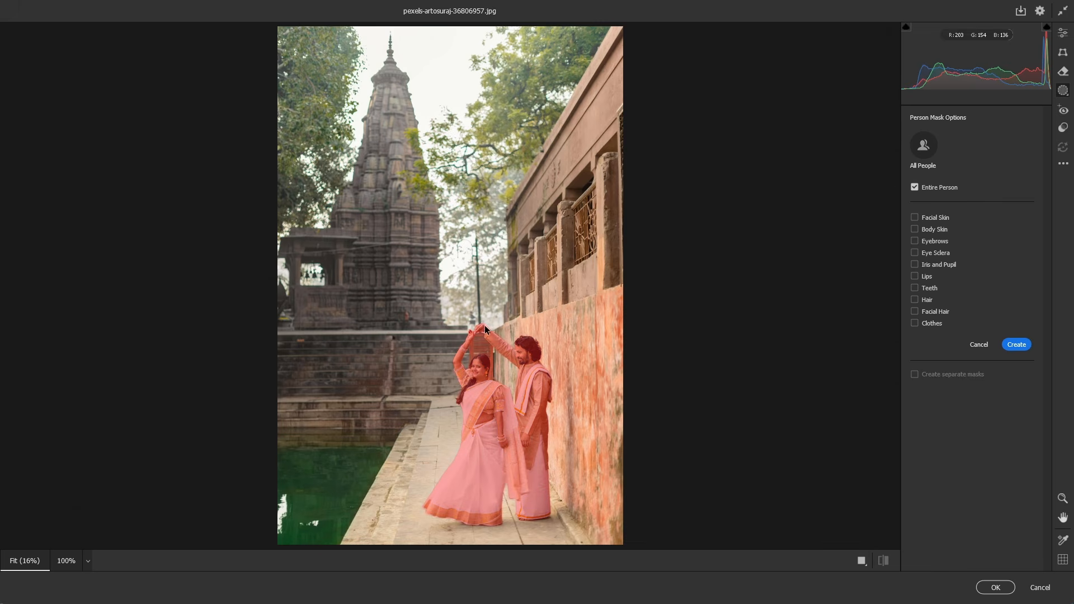
click(1018, 345)
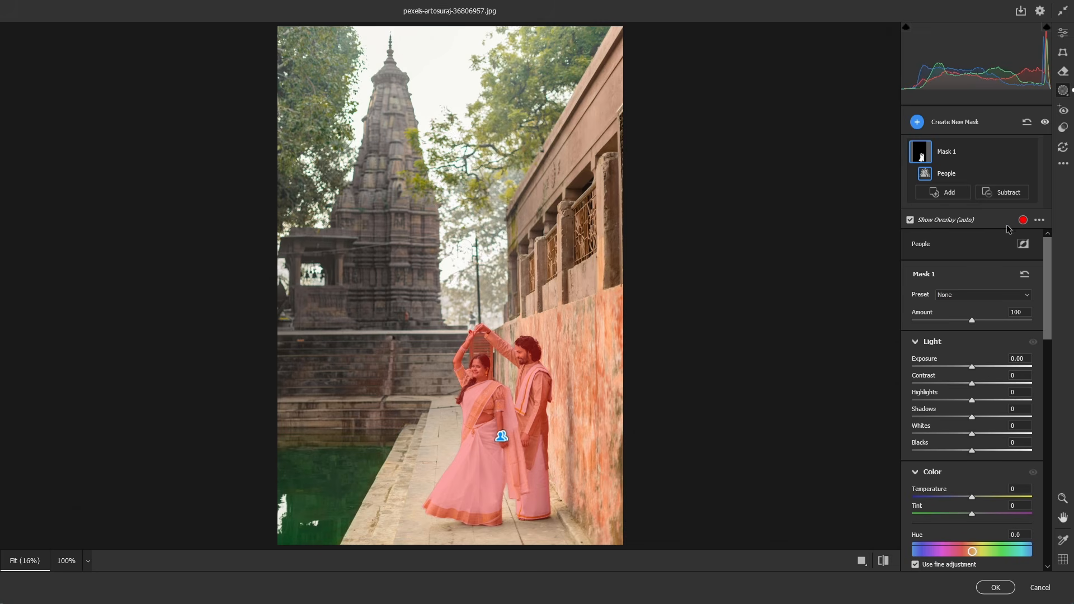
click(911, 220)
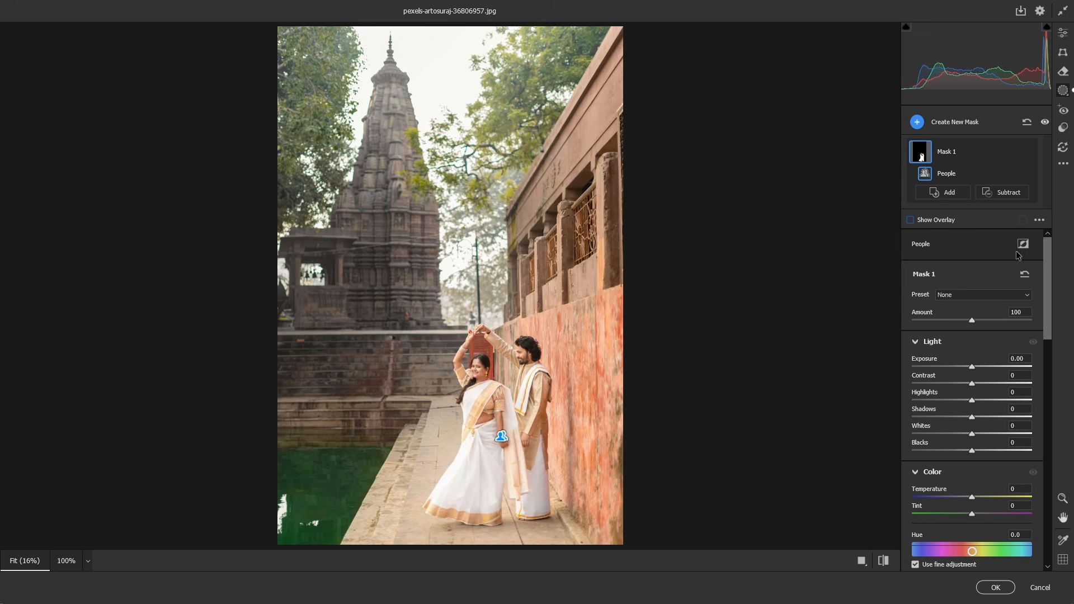
Set the people mask's Exposure to -0.05, Contrast to +38, Highlights to -100, Shadows to -2 and Whites to -16.
mouse_move(1048, 253)
mouse_down()
mouse_move(1048, 283)
mouse_move(1048, 252)
mouse_up()
scroll(510, 386, up, 5)
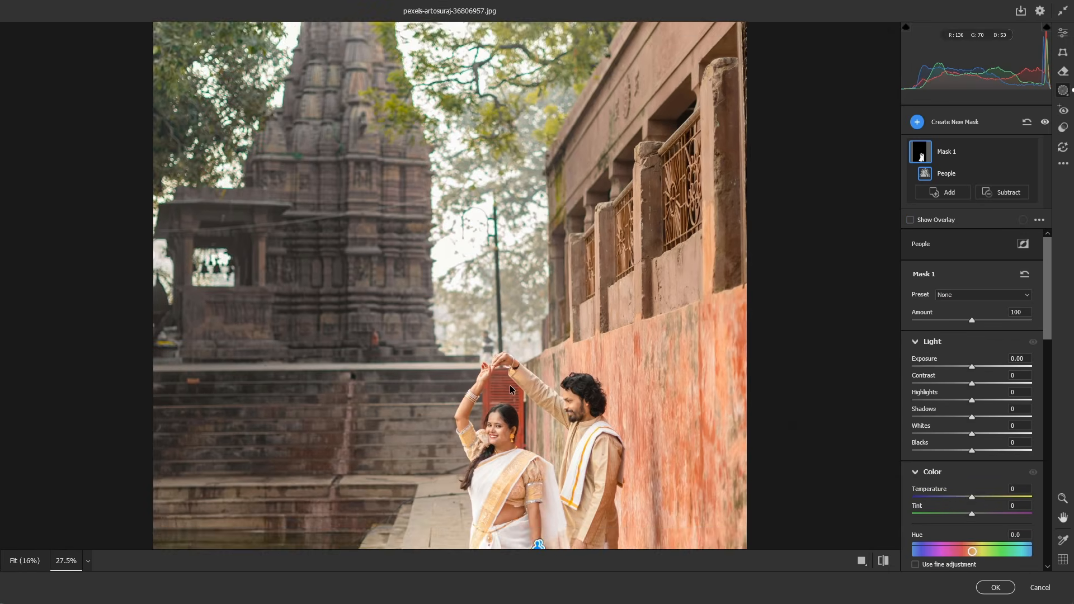
scroll(561, 446, up, 3)
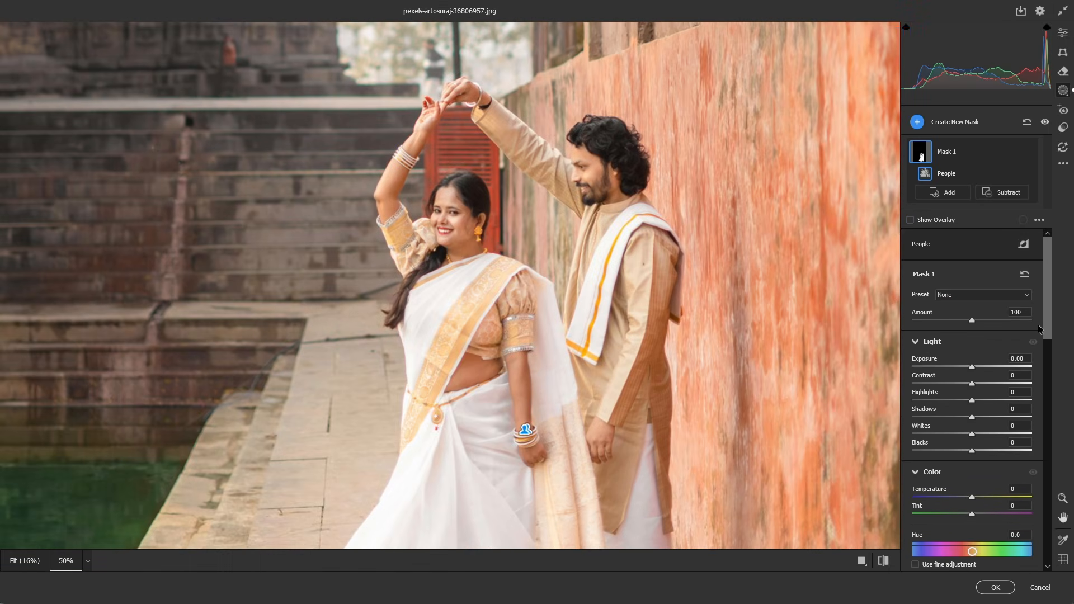
drag(1052, 320, 1047, 344)
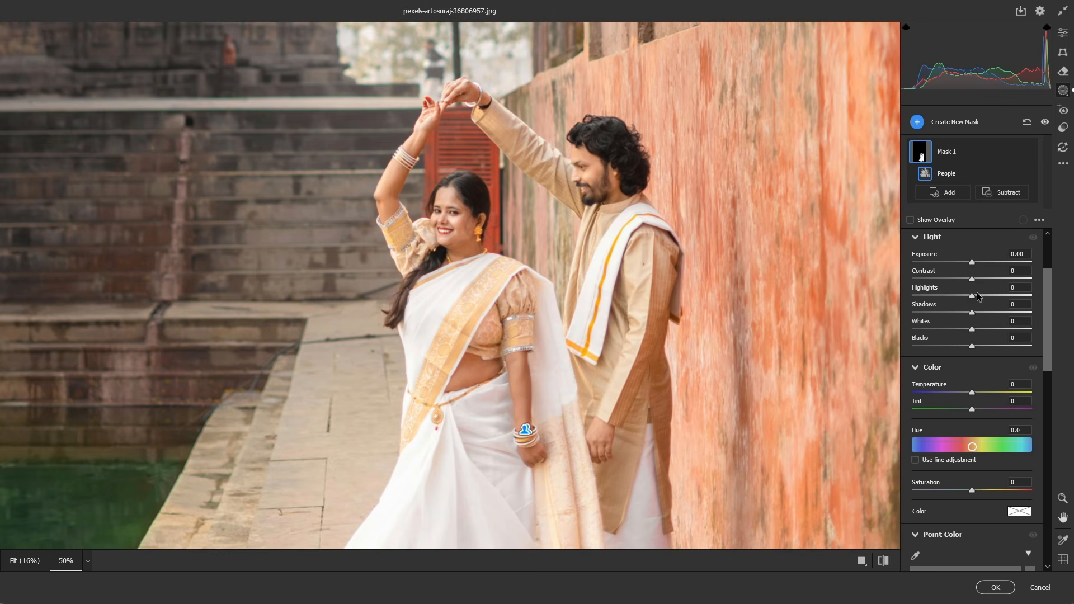
drag(972, 296, 916, 296)
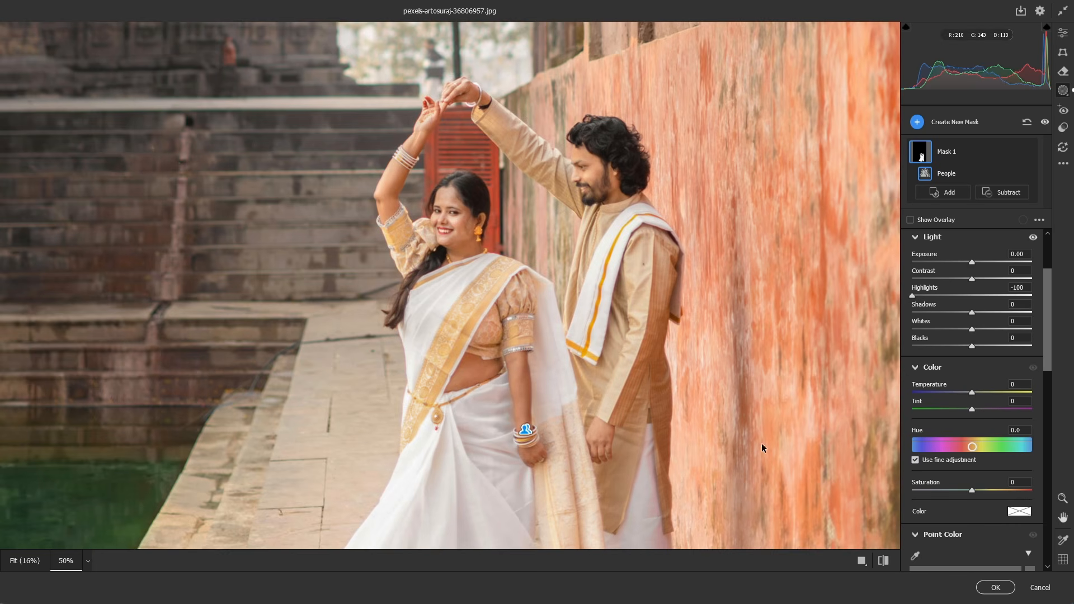
mouse_move(972, 313)
mouse_down()
mouse_move(942, 315)
mouse_move(982, 315)
mouse_move(958, 320)
mouse_move(971, 322)
mouse_up()
mouse_move(971, 278)
mouse_down()
mouse_move(995, 278)
mouse_move(971, 261)
mouse_up()
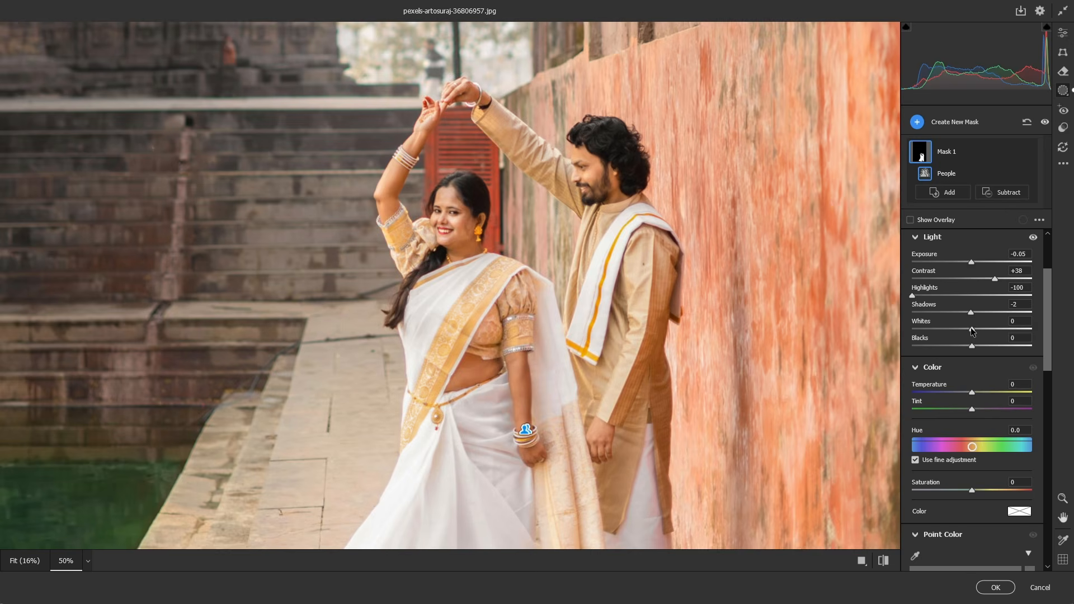
mouse_move(971, 329)
mouse_down()
mouse_move(949, 330)
mouse_move(962, 331)
mouse_up()
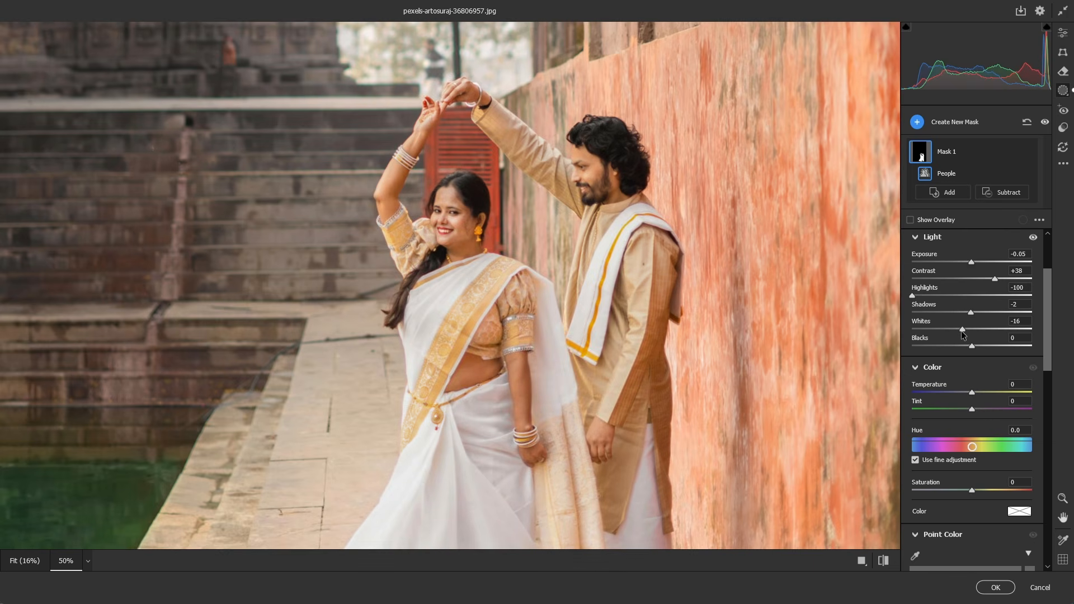
Set the people mask's Texture to +45, Clarity to +2 and Dehaze to +7, raise Sharpness slightly, and apply the filter.
drag(1048, 316, 1049, 445)
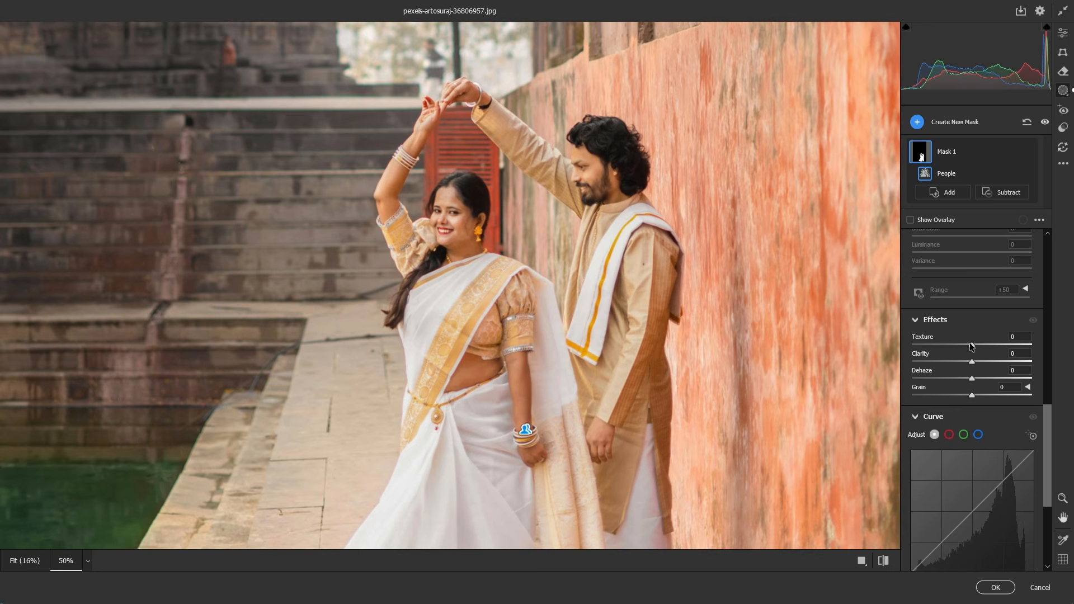
drag(972, 347, 976, 382)
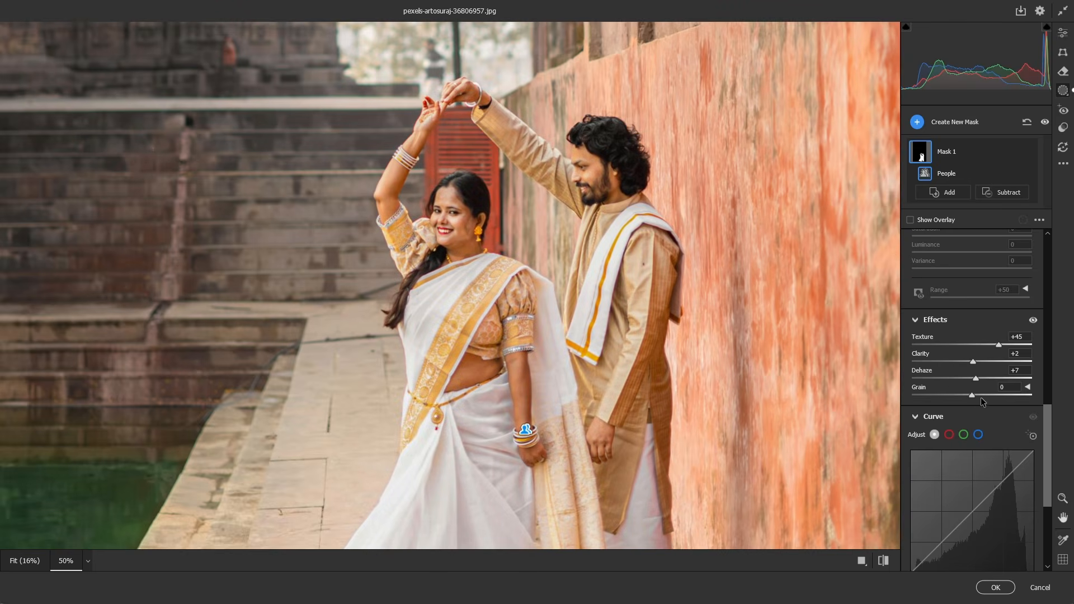
drag(1050, 424, 1051, 488)
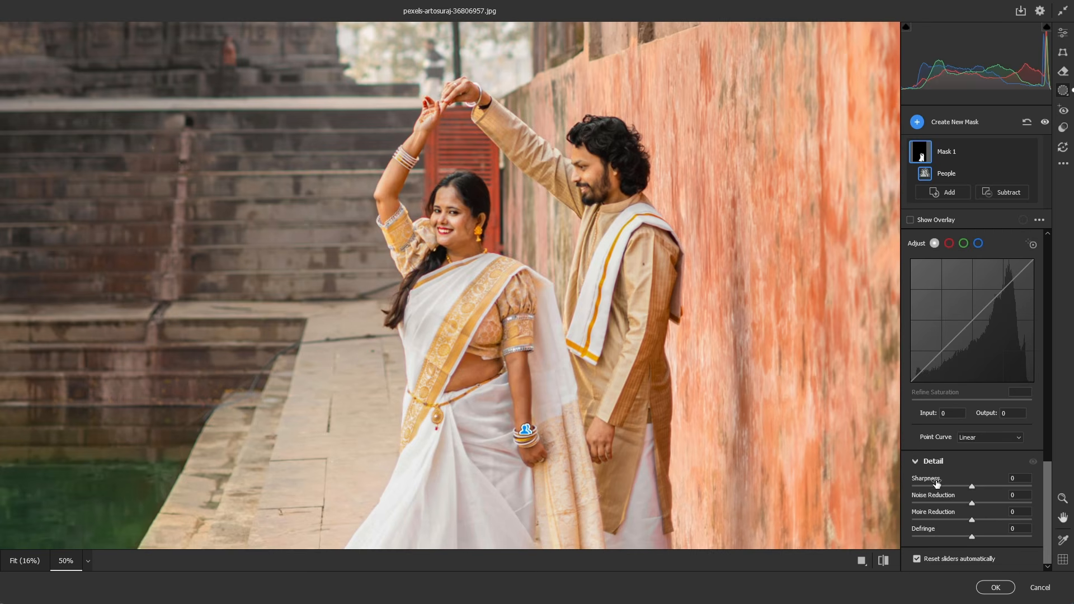
drag(974, 487, 982, 488)
click(995, 587)
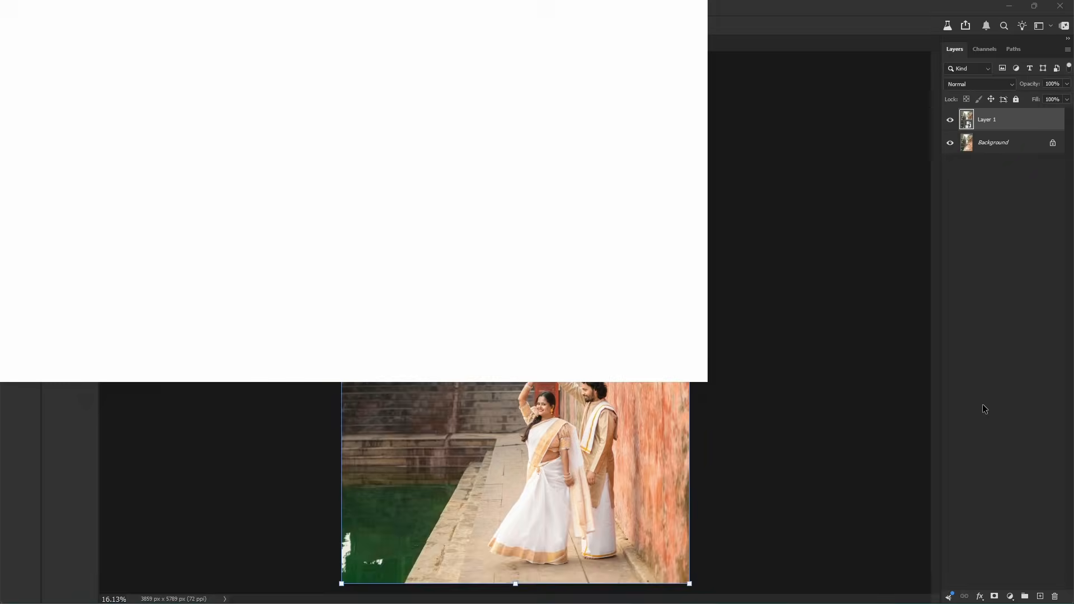
scroll(576, 442, up, 8)
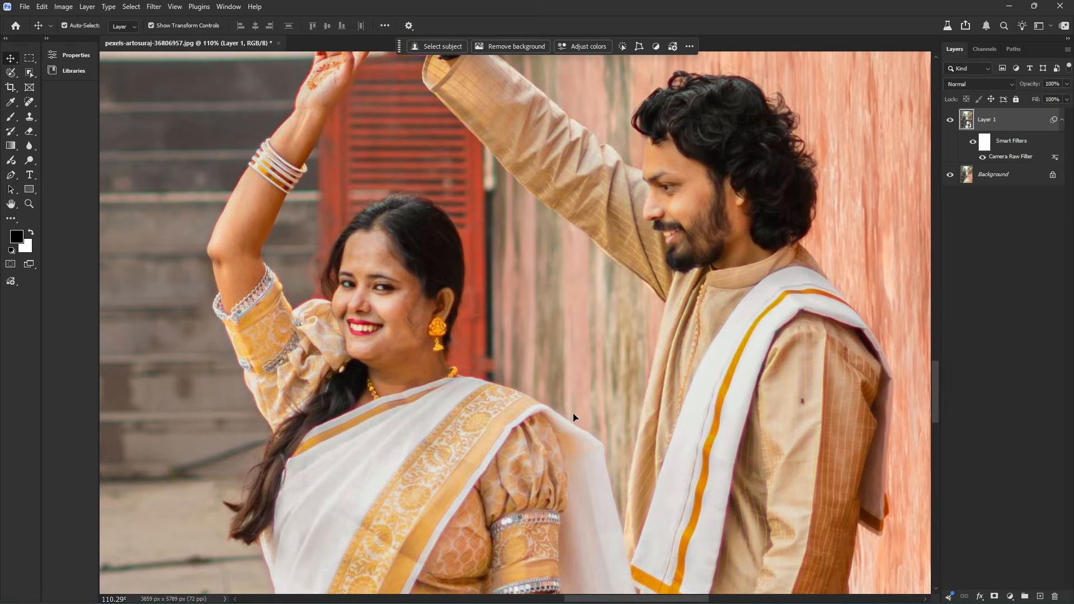
scroll(574, 417, down, 8)
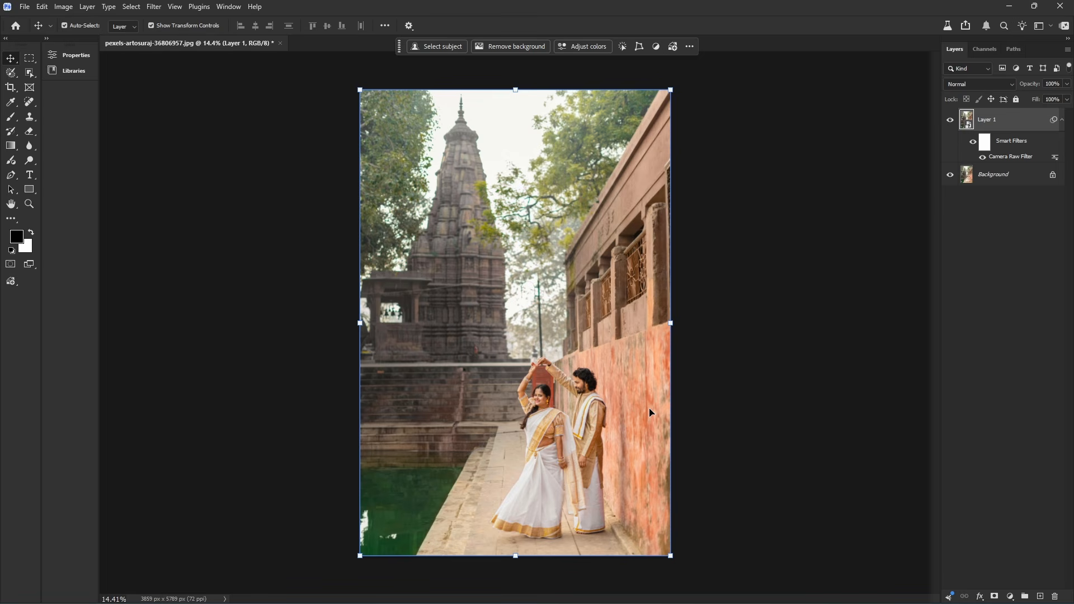
Examine the document's pixel dimensions and the available status information types.
mouse_move(222, 595)
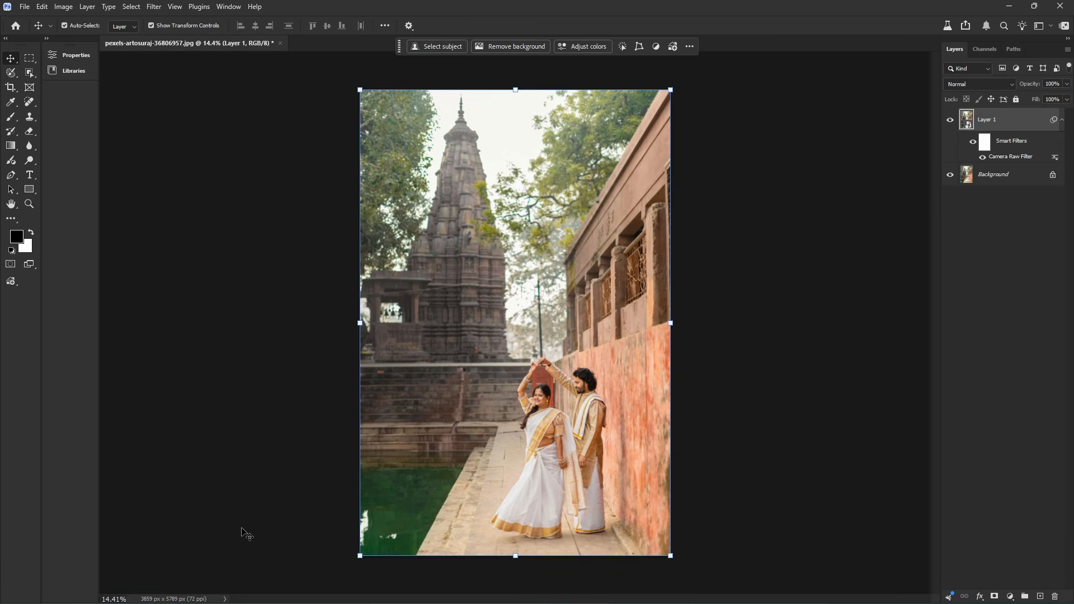
click(224, 599)
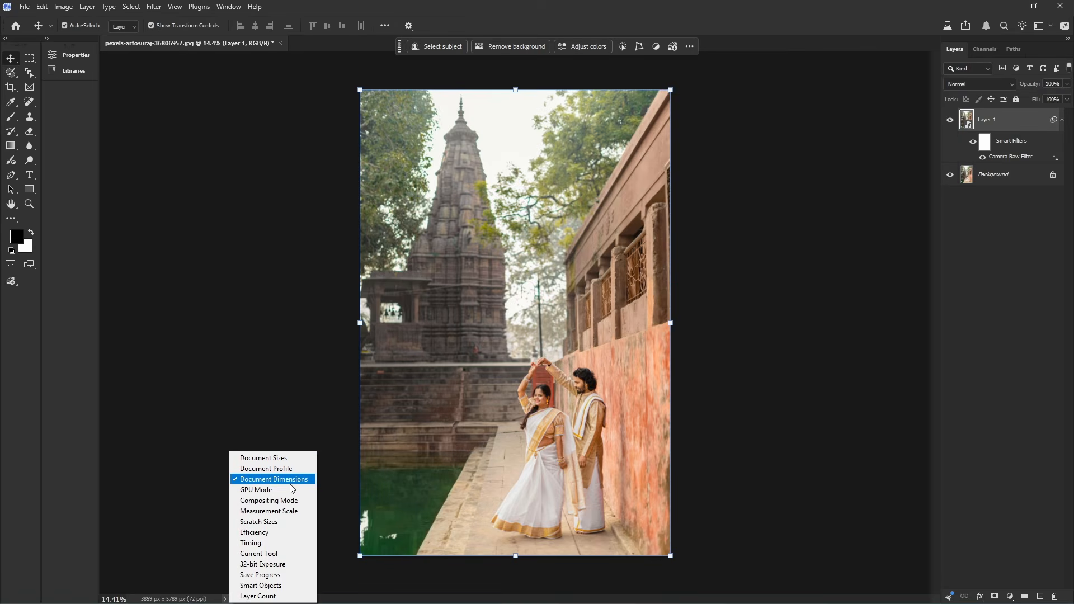
click(189, 582)
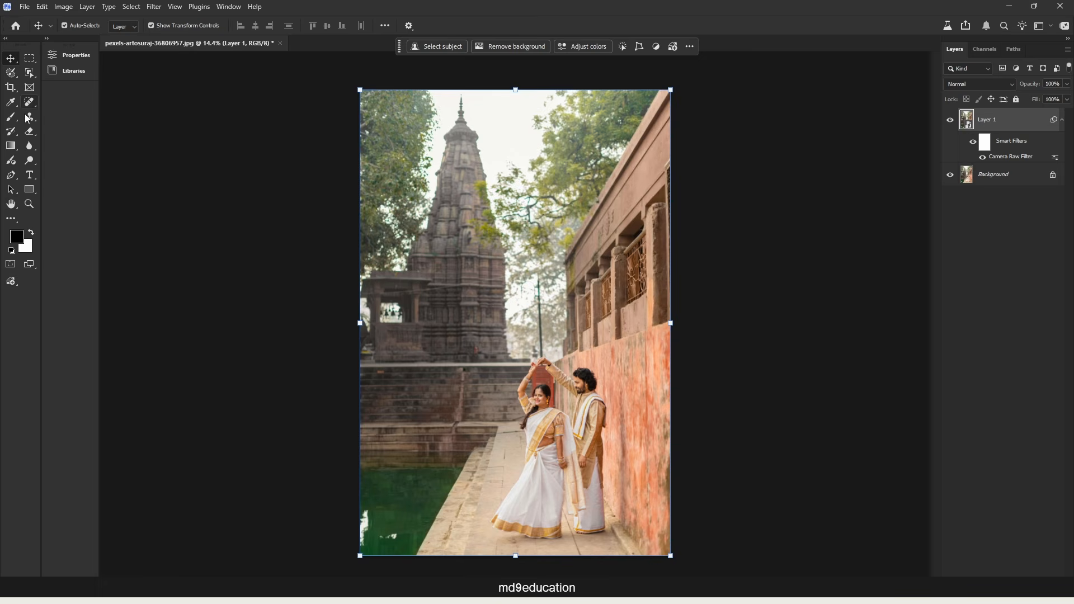
Set the Crop tool to the Front Image preset and swap width and height for a 5789 × 3859 px landscape frame.
click(11, 88)
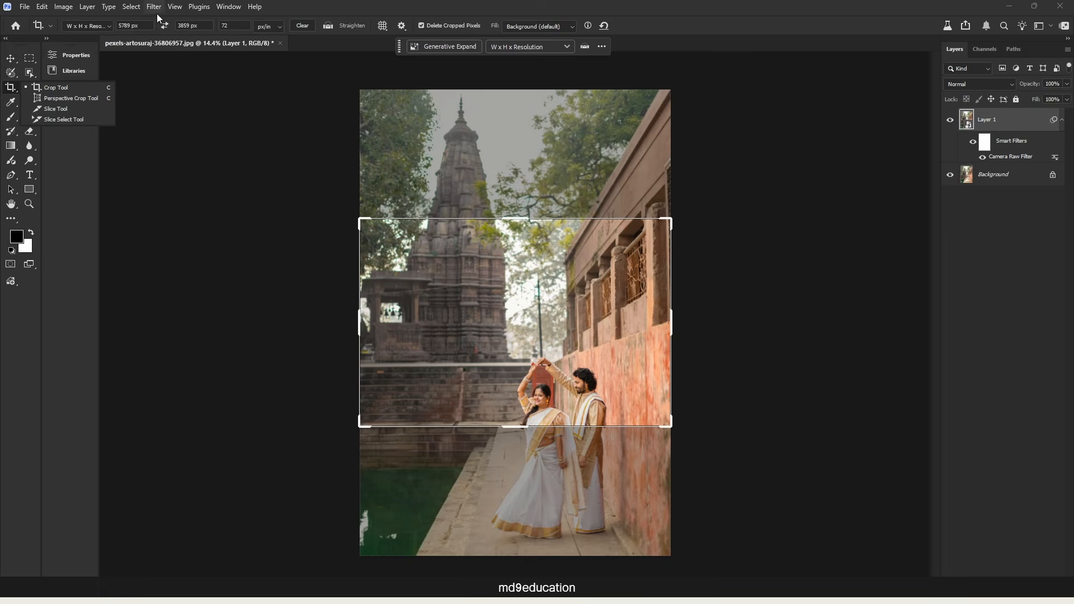
click(88, 26)
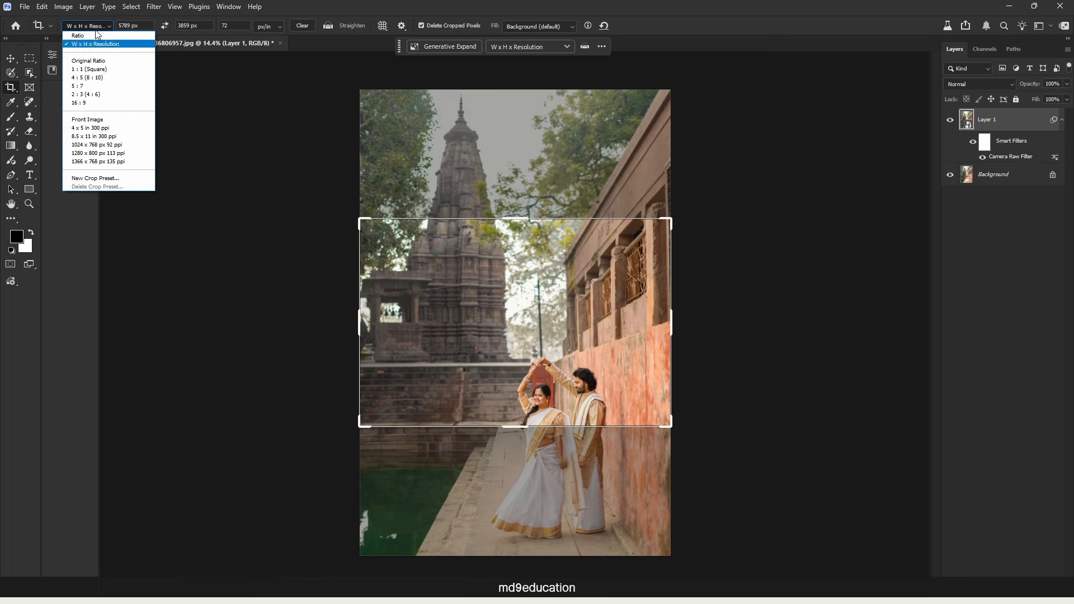
click(88, 120)
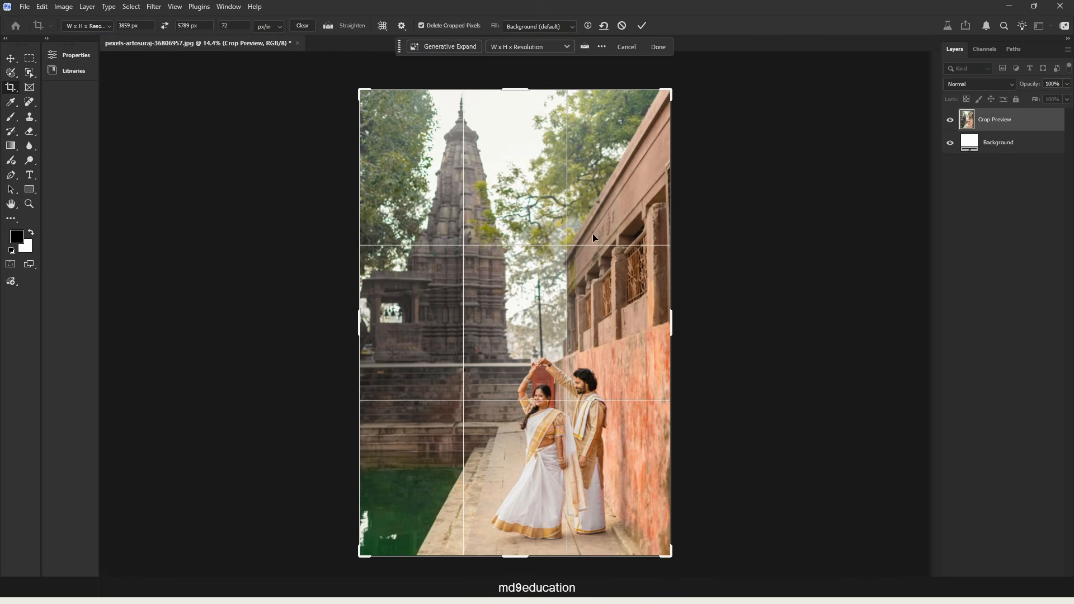
click(164, 26)
click(164, 27)
click(164, 26)
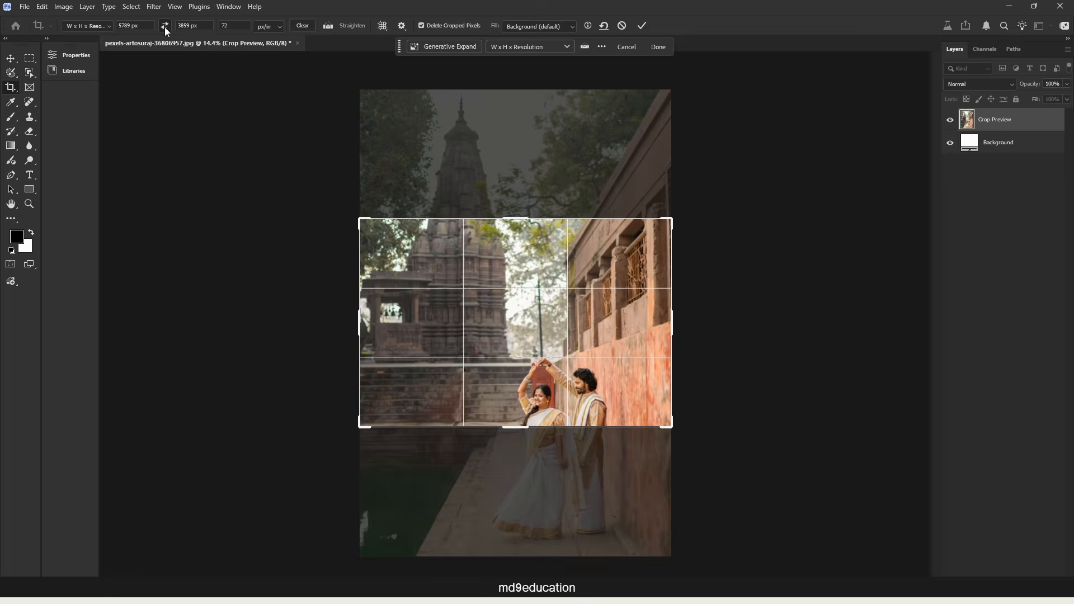
click(165, 26)
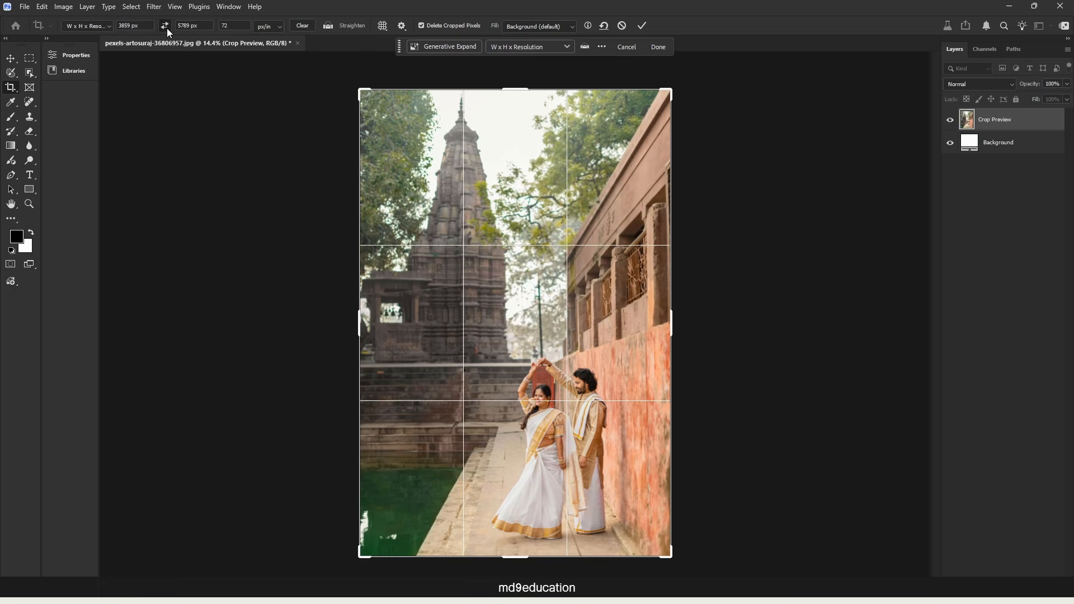
click(166, 28)
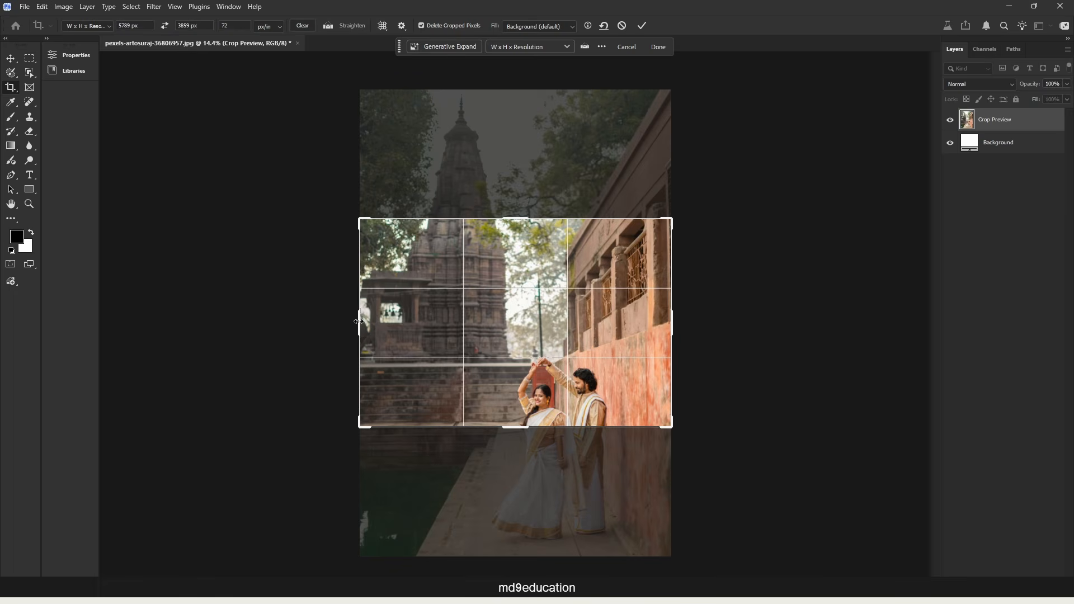
Extend the crop frame far beyond the photo's left side and slightly past its right side, fitting the full picture height.
drag(359, 322, 194, 323)
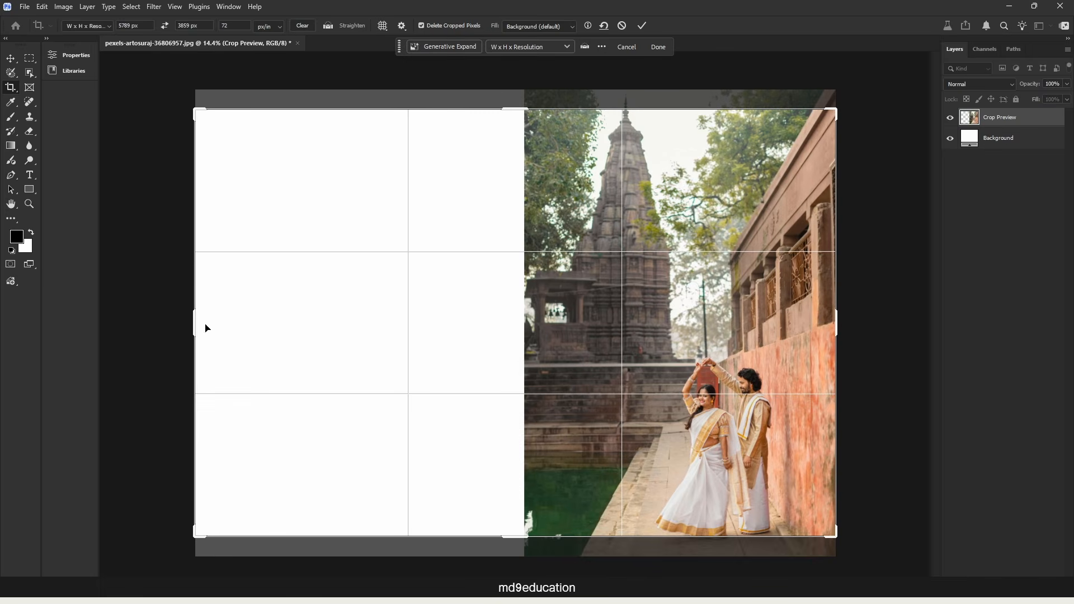
drag(192, 323, 198, 325)
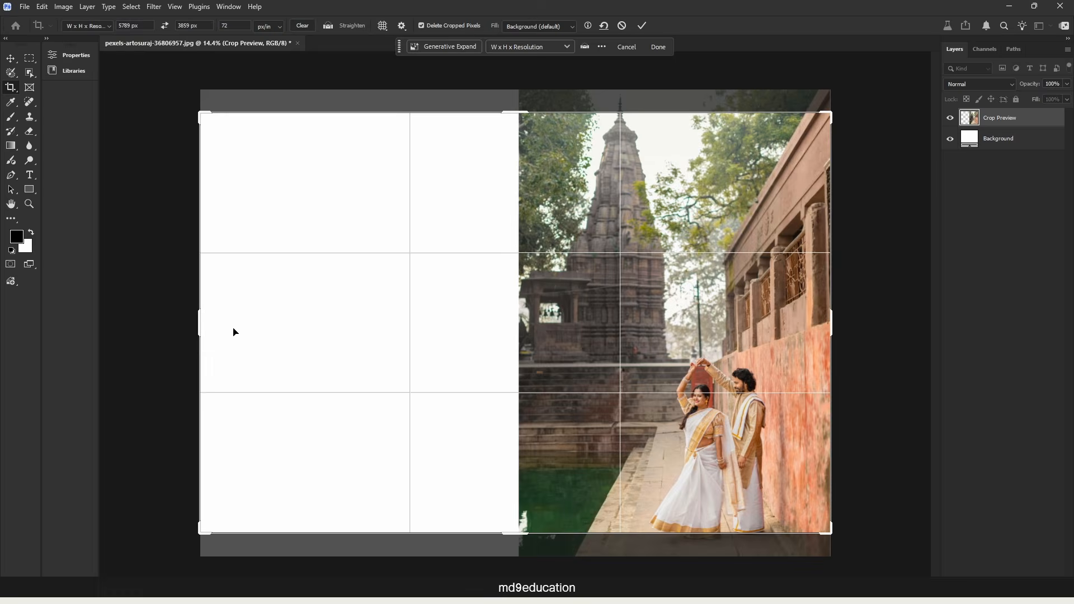
drag(830, 325, 861, 324)
drag(634, 359, 685, 358)
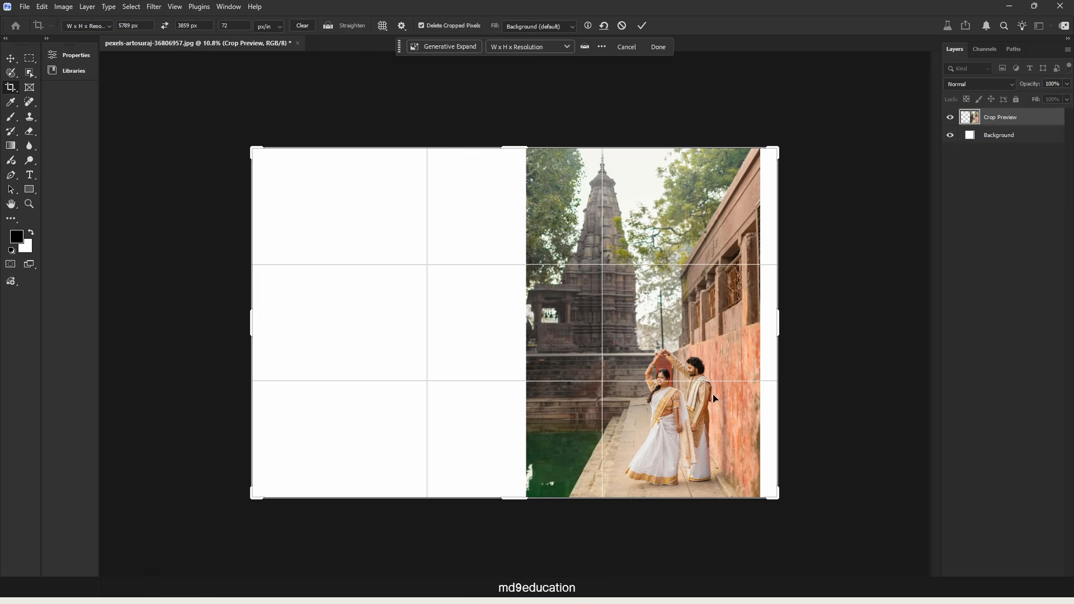
Fill the extended canvas with Generative Expand, using the Firefly Fill & Expand model and no prompt.
click(441, 47)
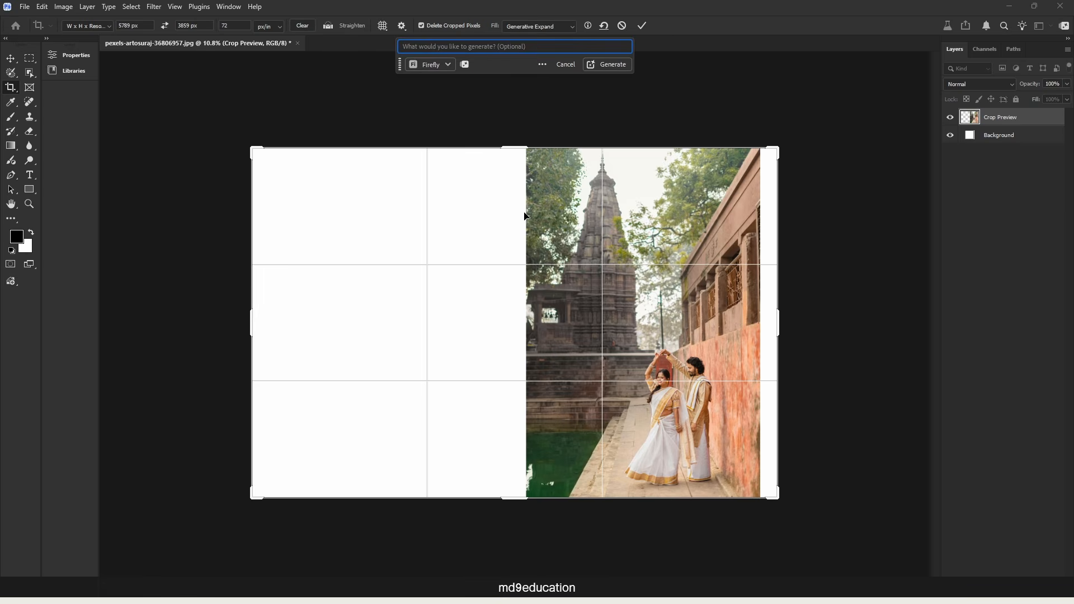
click(449, 64)
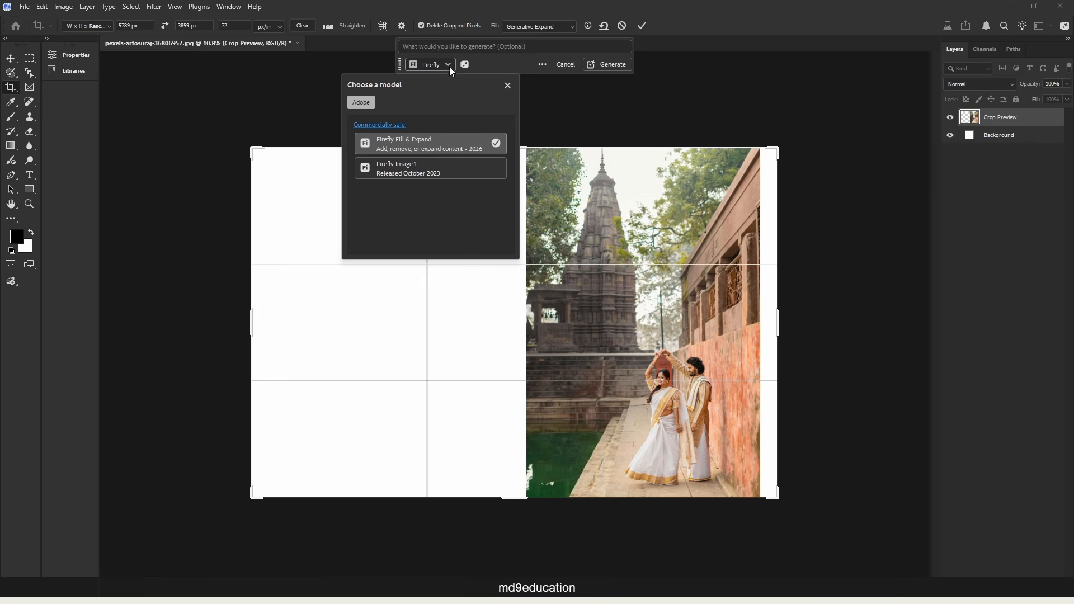
click(422, 165)
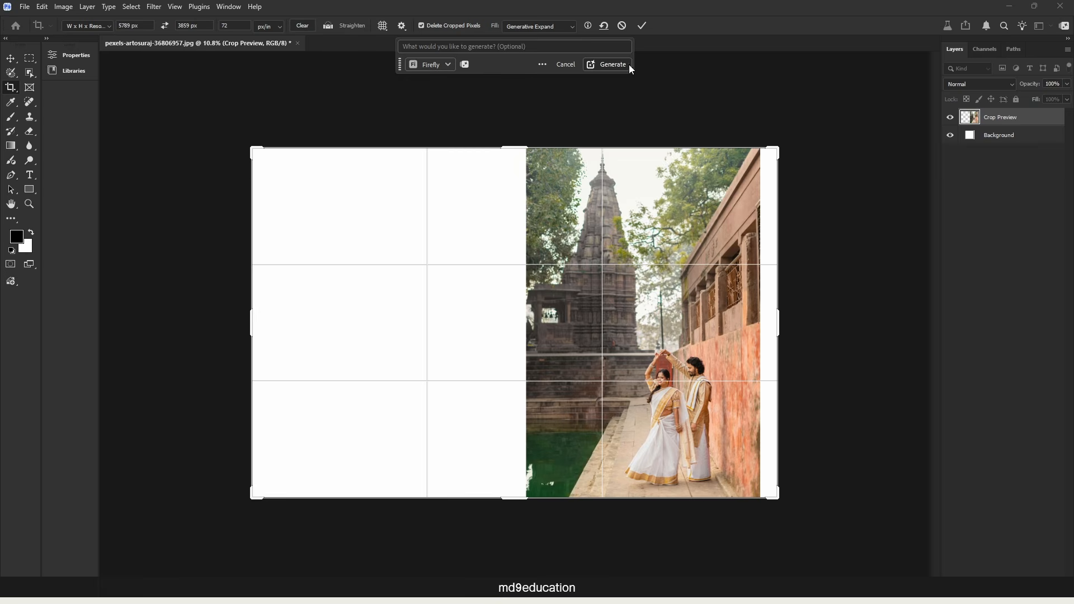
click(612, 63)
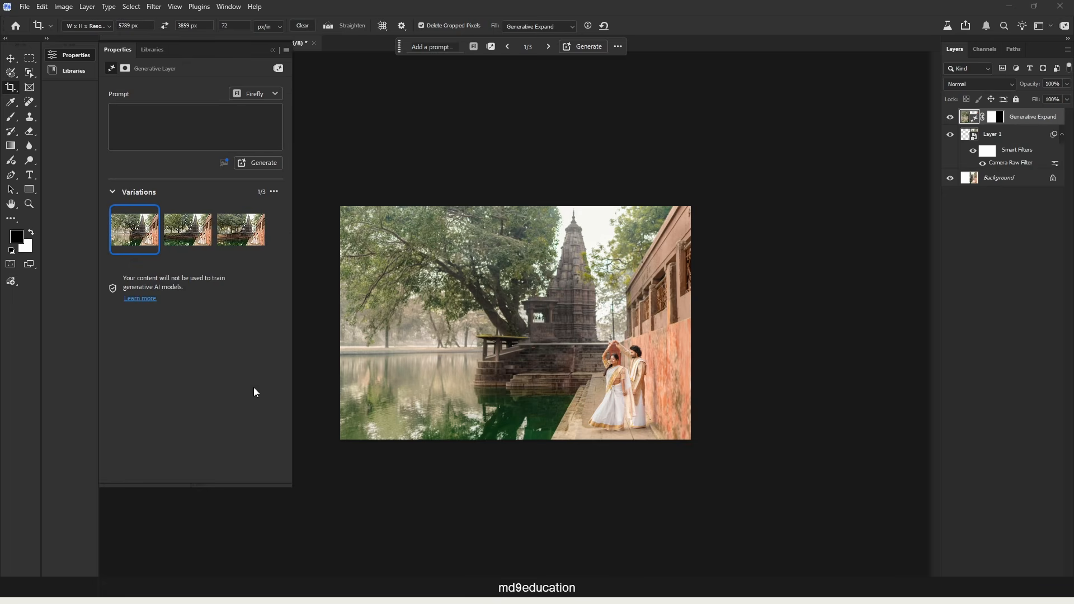
Compare the three generated expansions and choose the second variation, with several trees behind the pond's stone wall.
scroll(483, 393, up, 2)
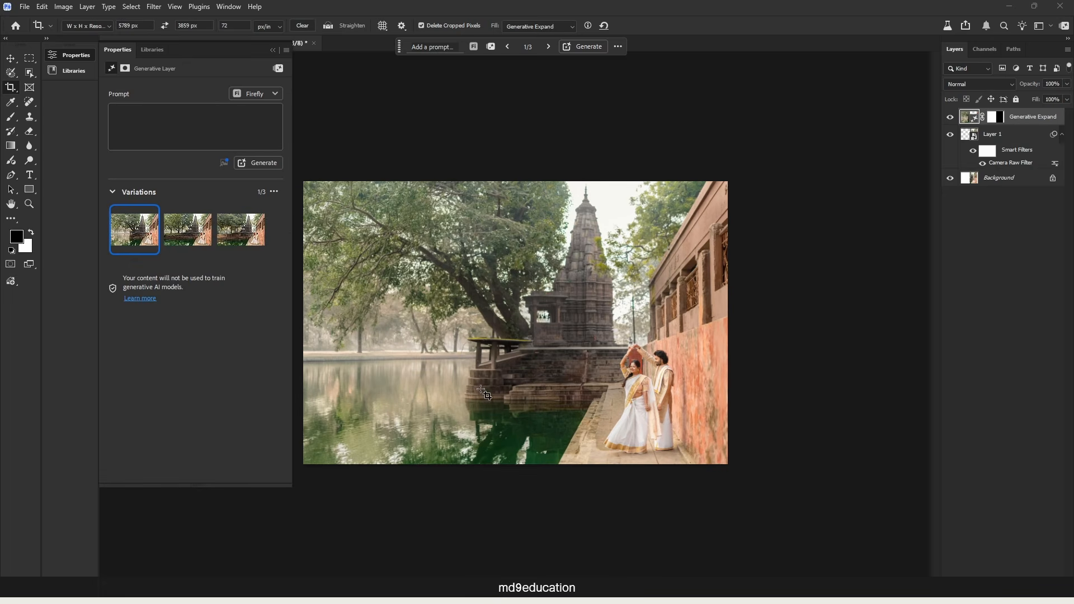
click(182, 235)
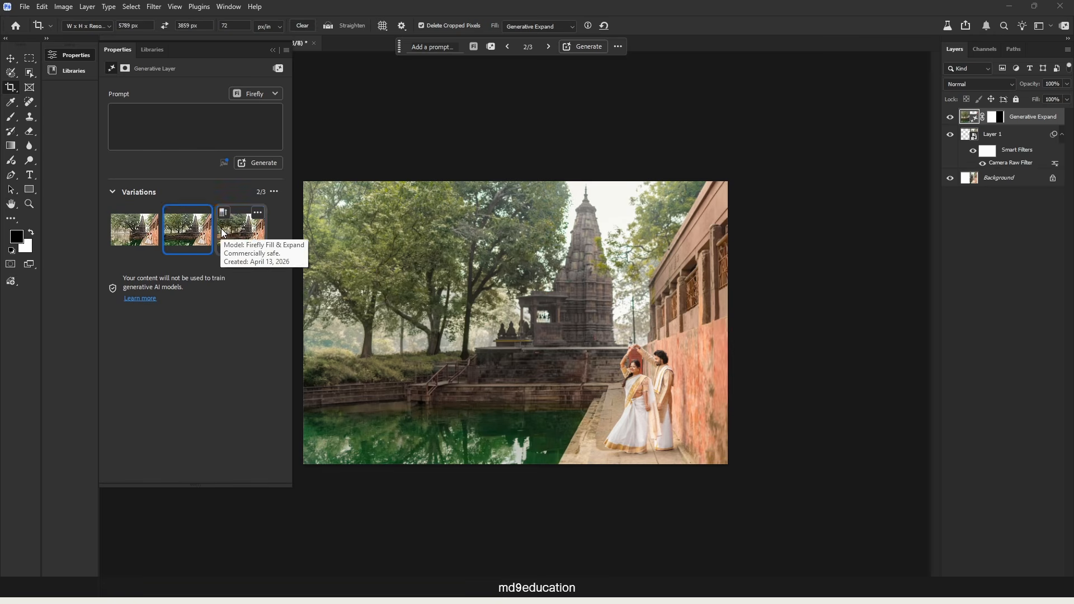
click(246, 235)
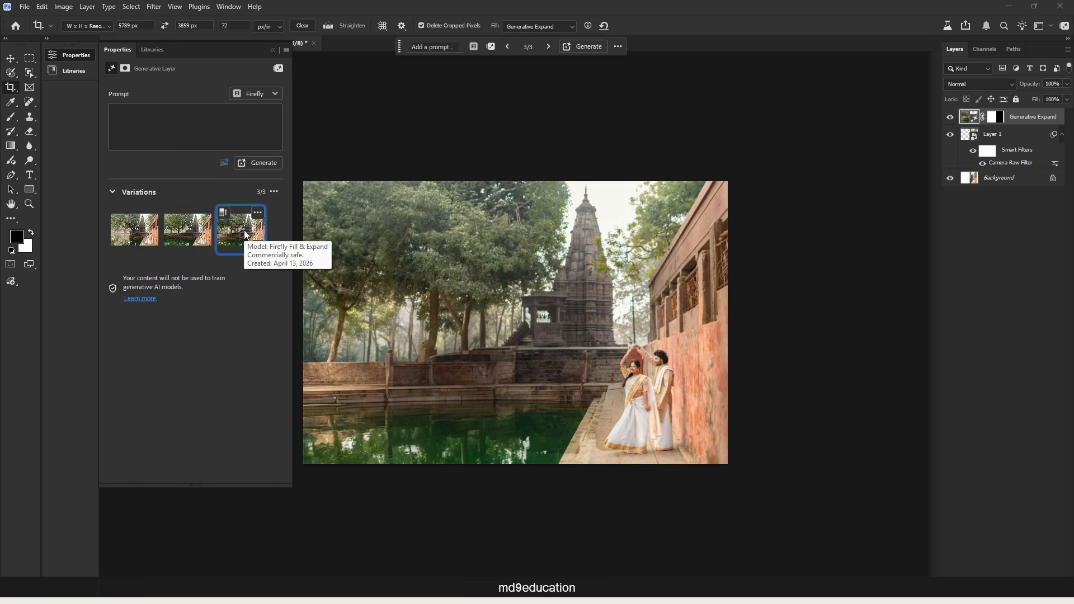
click(194, 235)
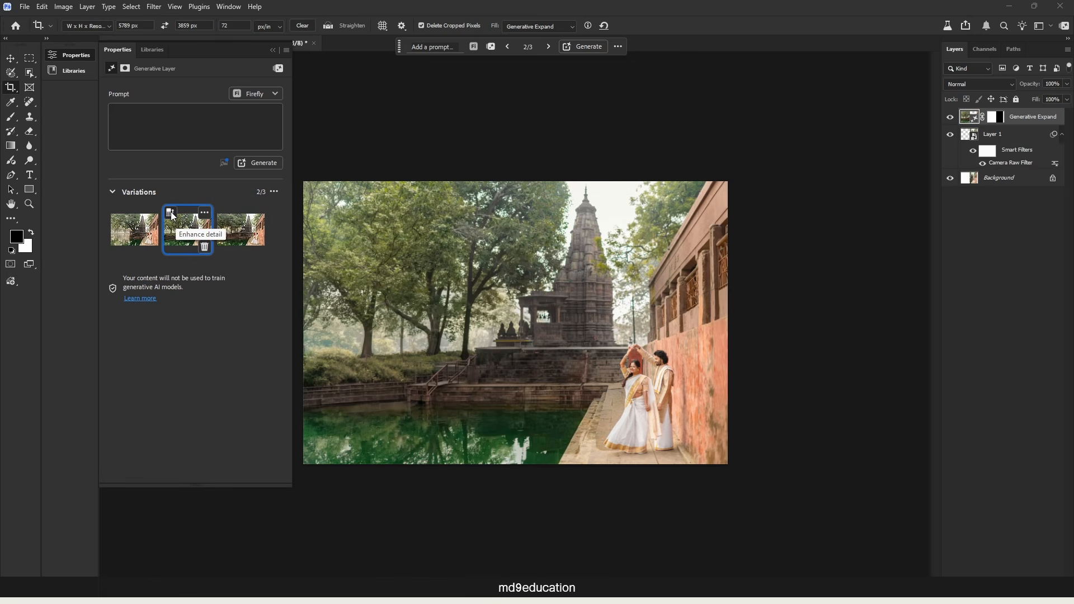
Enhance the detail of the second expansion variation and delete the unwanted variations.
click(172, 216)
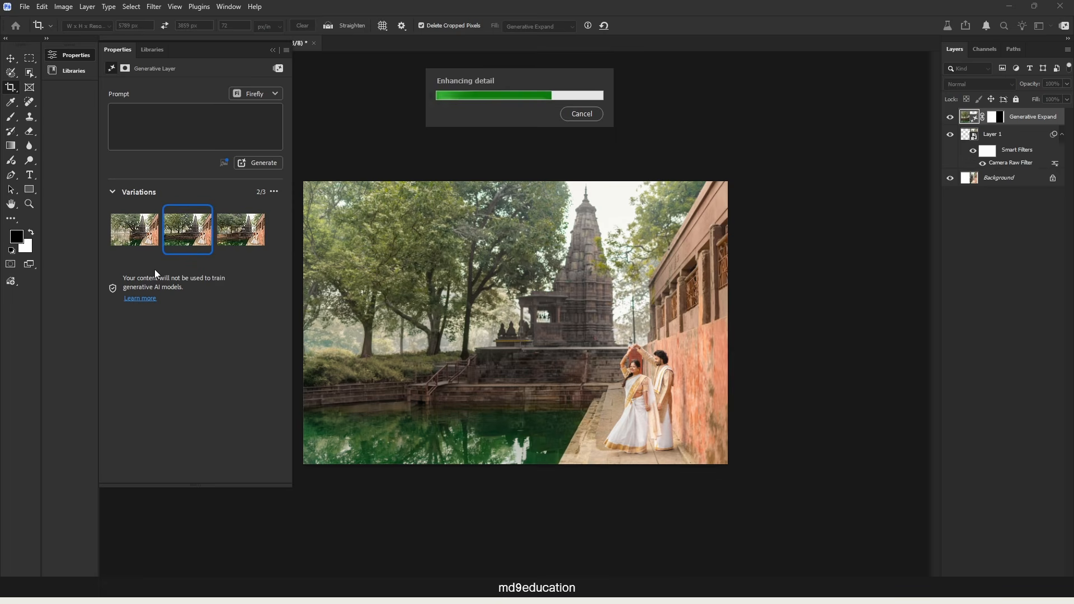
mouse_move(246, 254)
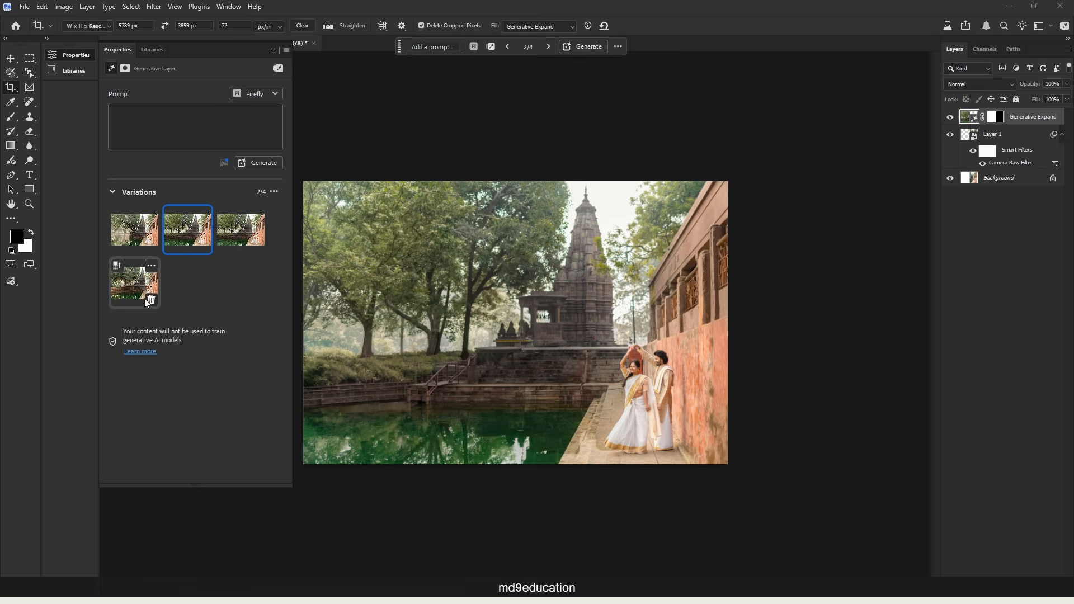
click(151, 302)
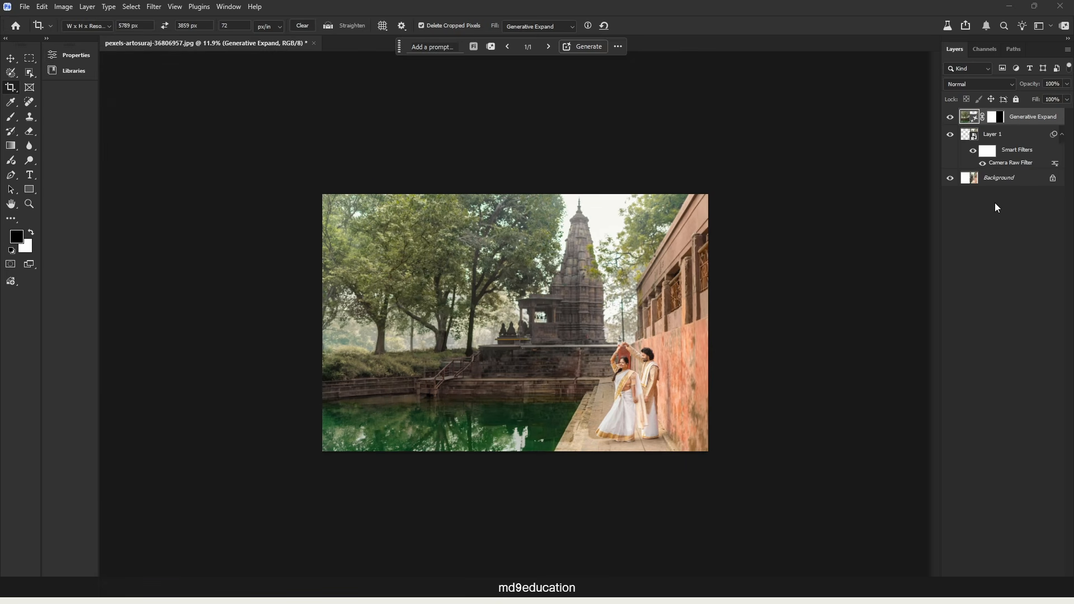
Stamp all visible layers into a new top layer and convert that layer to a smart object.
key(ctrl+shift+alt+e)
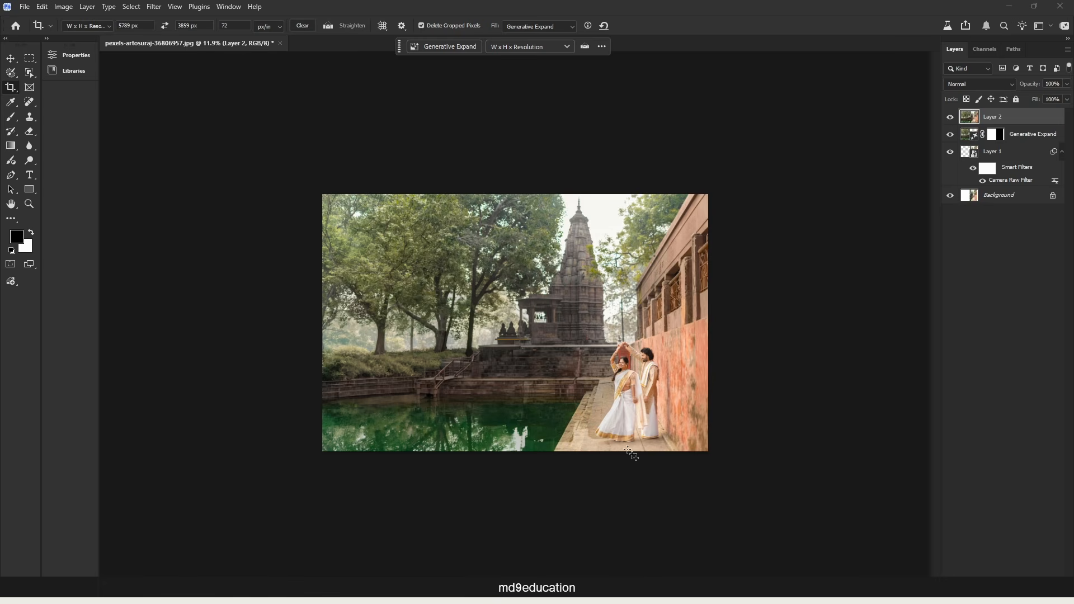
scroll(635, 449, up, 5)
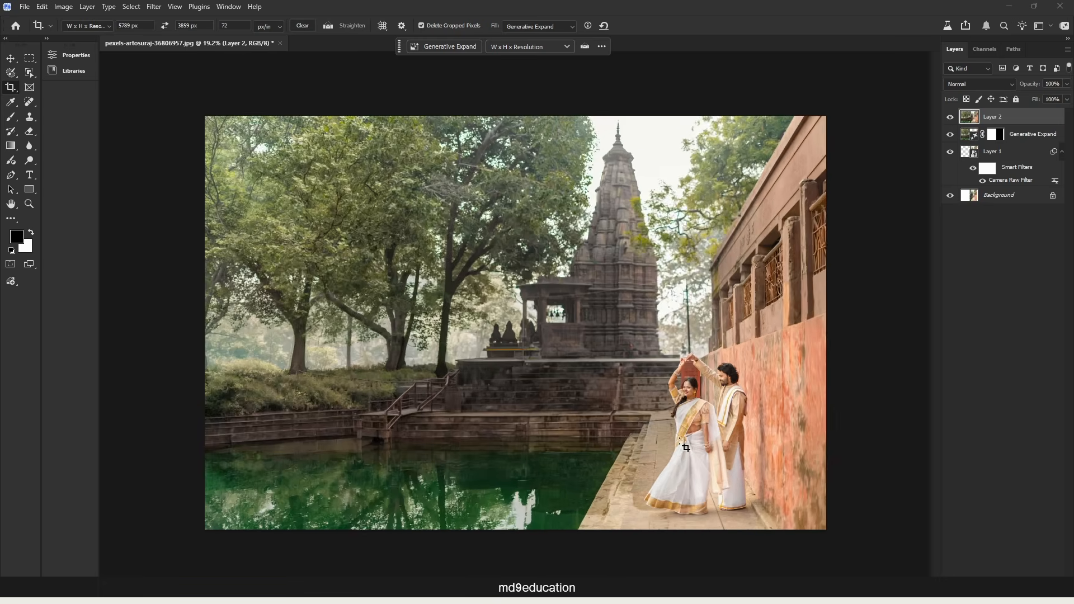
scroll(686, 447, down, 3)
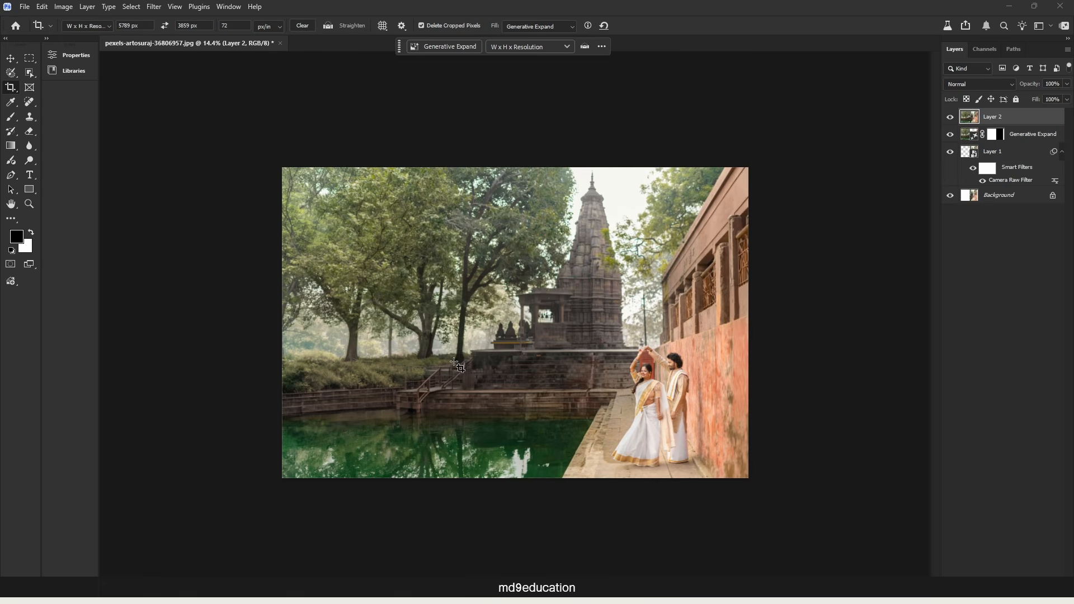
right_click(1039, 119)
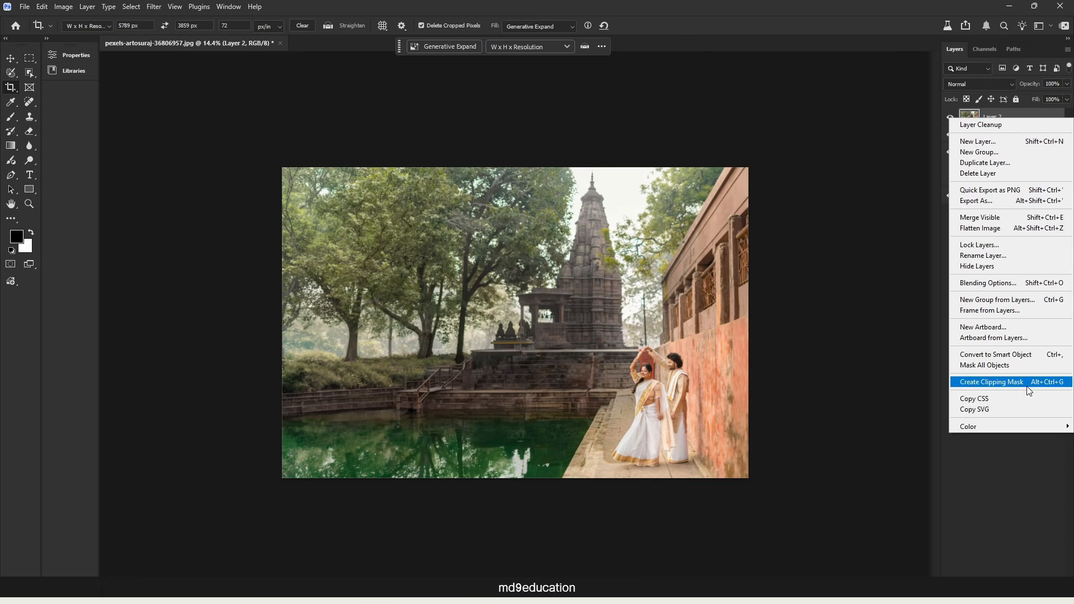
click(1036, 353)
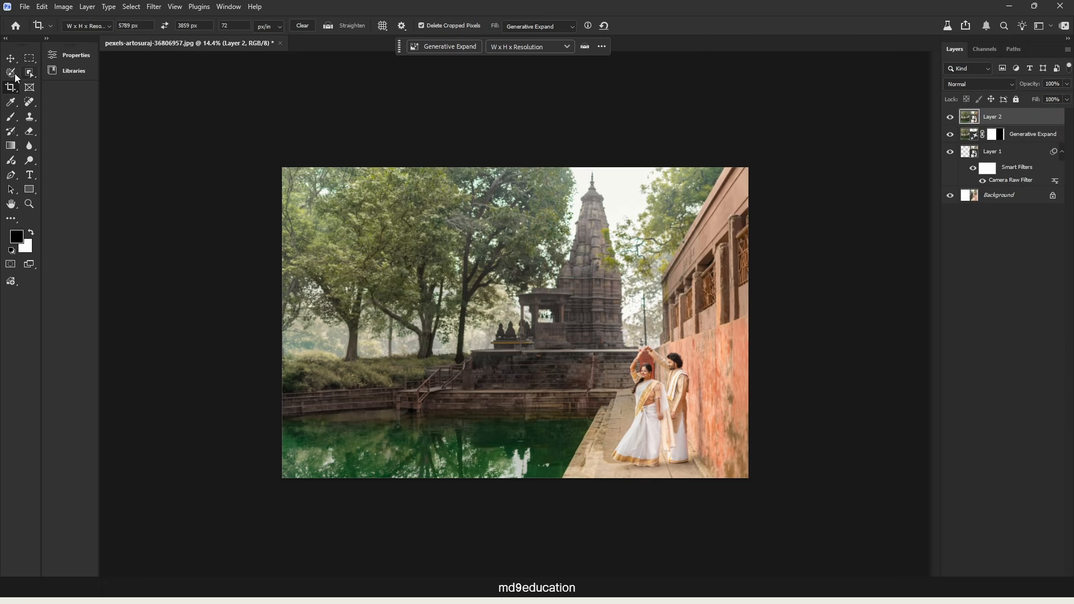
Paint a selection over the stone walkway around the couple's feet with the Selection Brush tool.
click(12, 73)
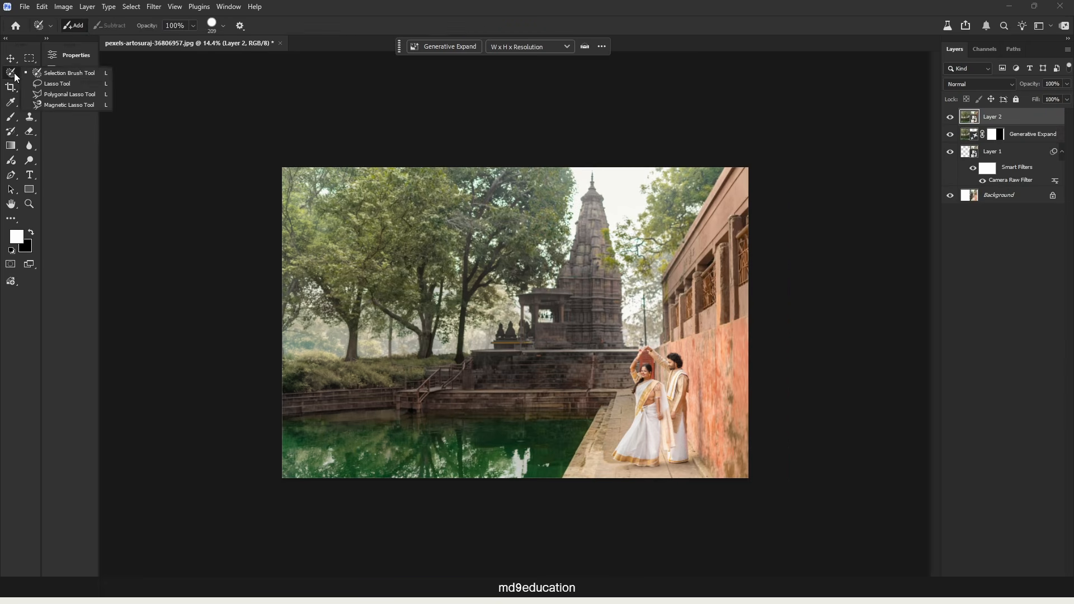
click(70, 75)
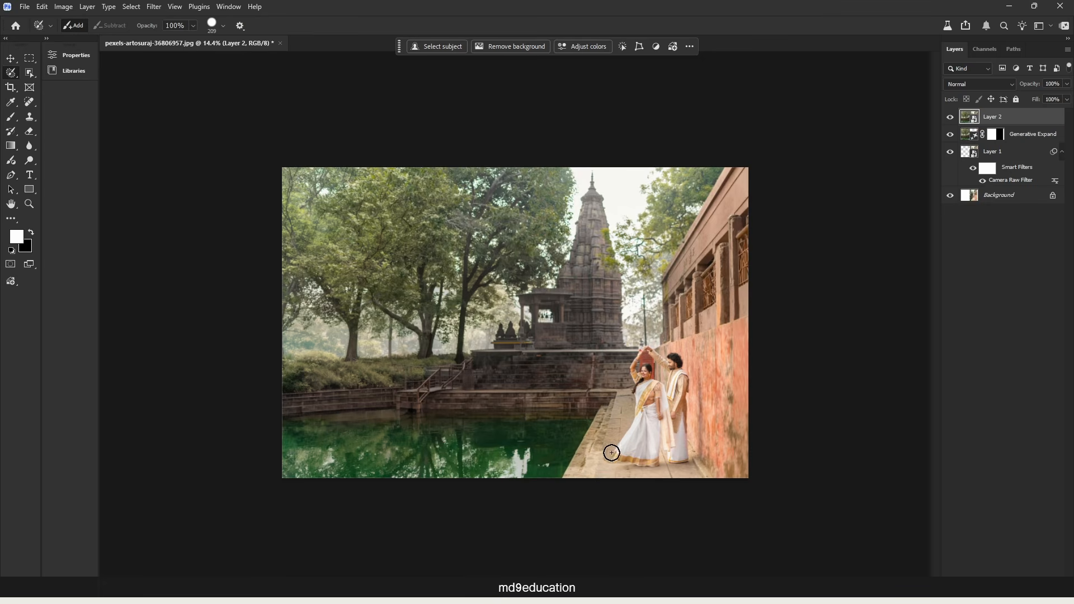
scroll(613, 442, up, 1)
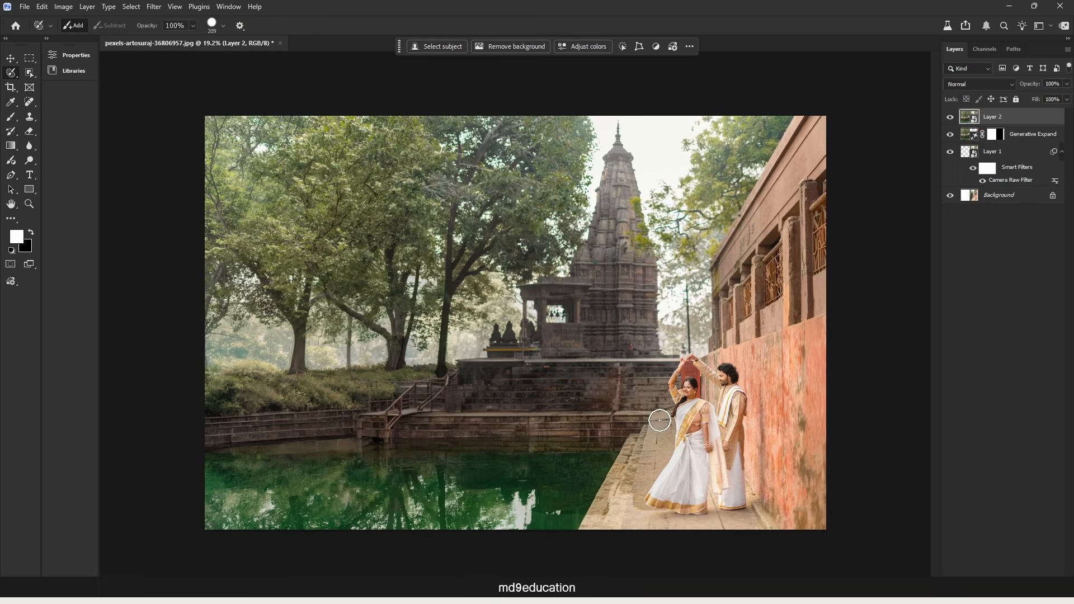
mouse_move(657, 422)
mouse_down()
mouse_move(653, 452)
mouse_move(650, 437)
mouse_move(646, 462)
mouse_move(635, 444)
mouse_move(592, 529)
mouse_move(619, 514)
mouse_move(763, 523)
mouse_up()
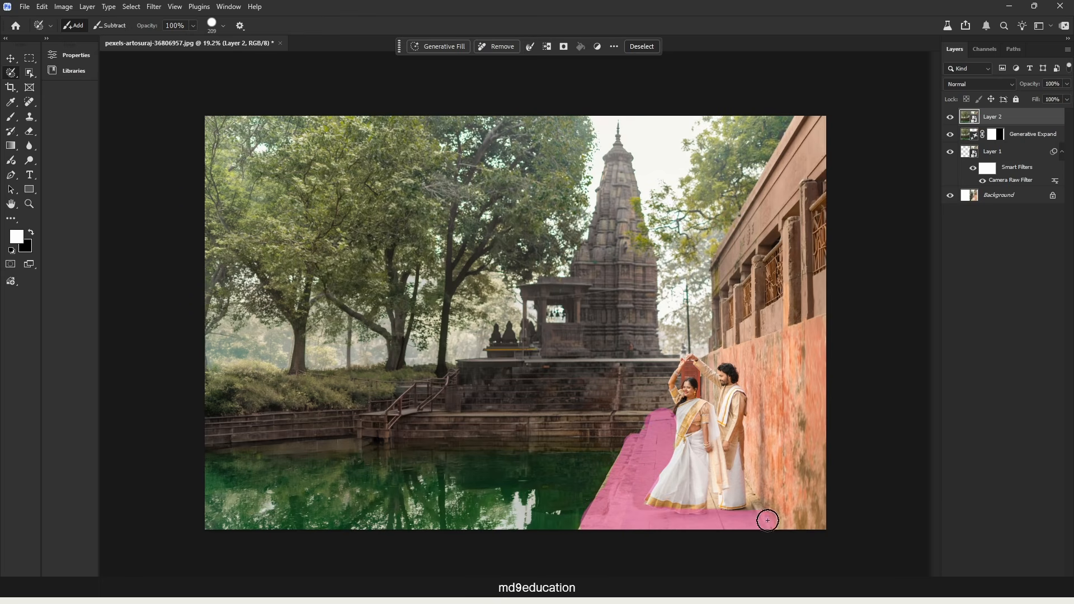
Start a Generative Fill on the selected walkway with the prompt "small white flower on ground".
click(440, 50)
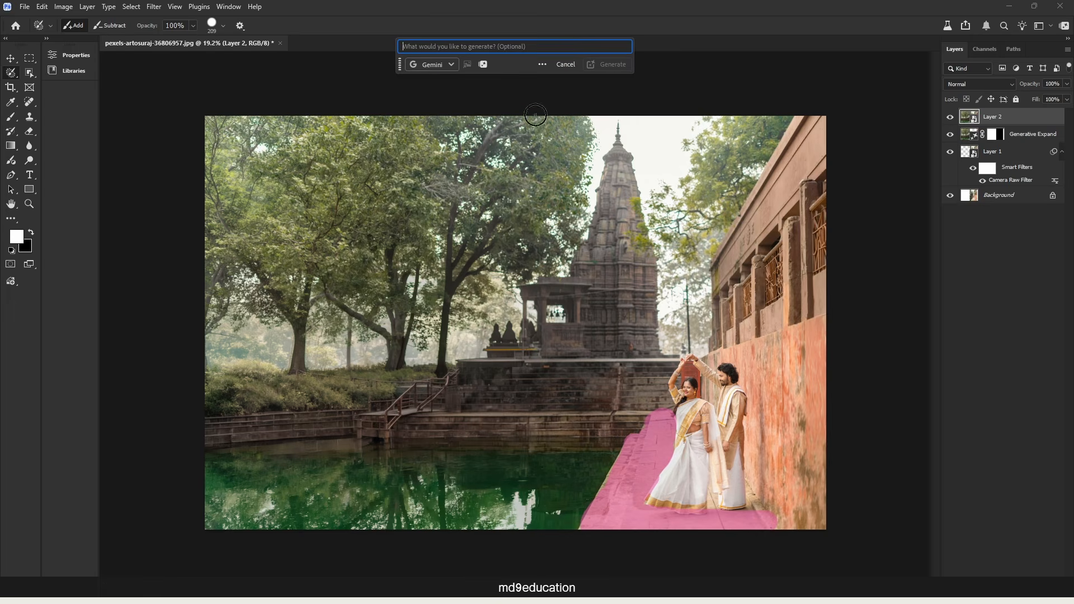
click(468, 43)
text(small white flow)
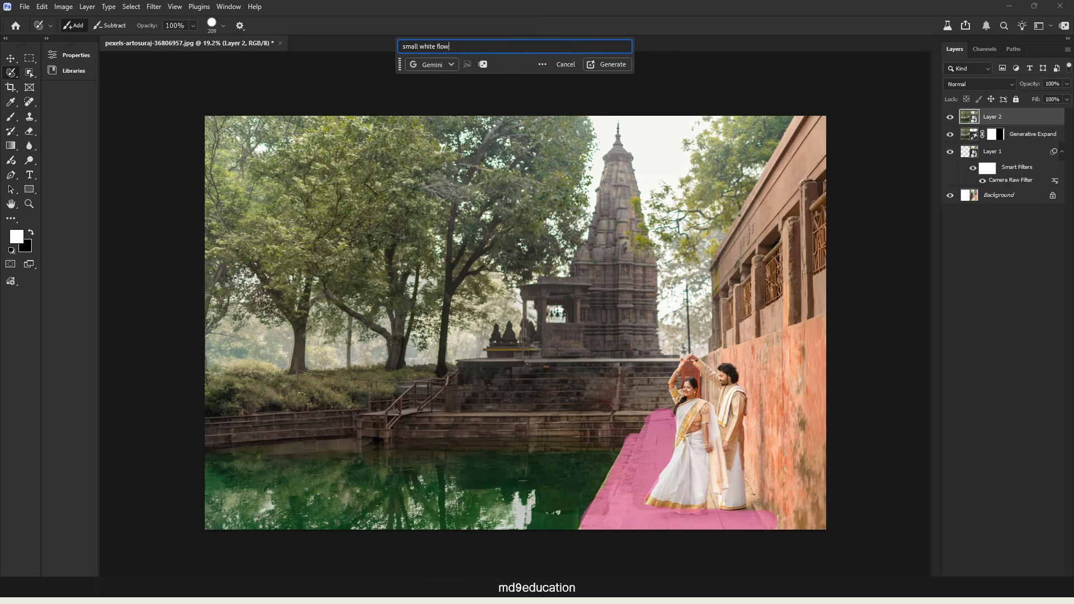
text(er on ground)
Examine the partner and Adobe models offered for the fill, and check the generative credits balance.
click(434, 66)
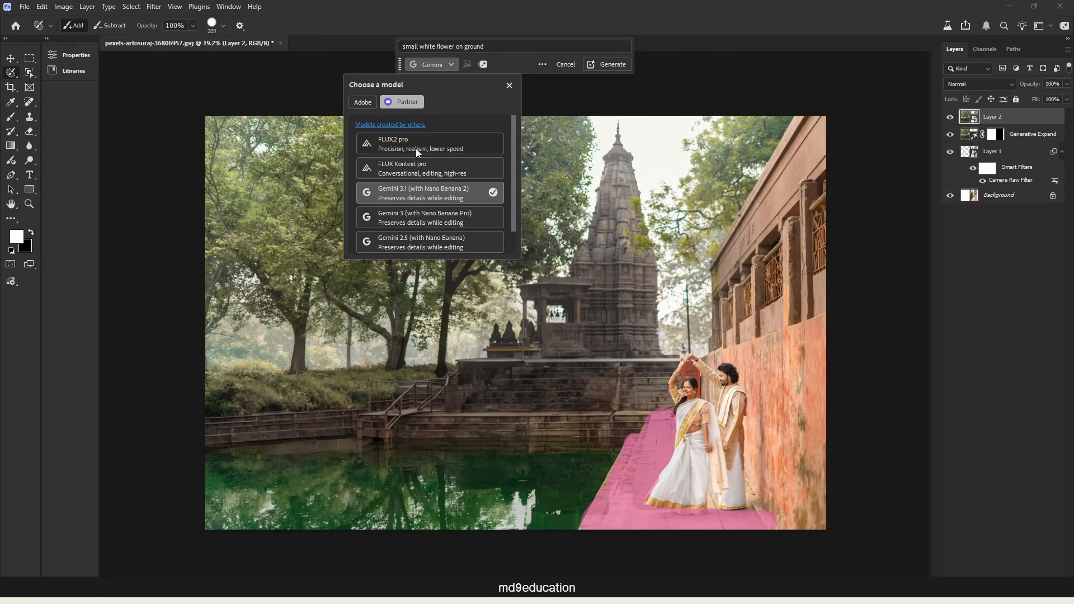
click(365, 104)
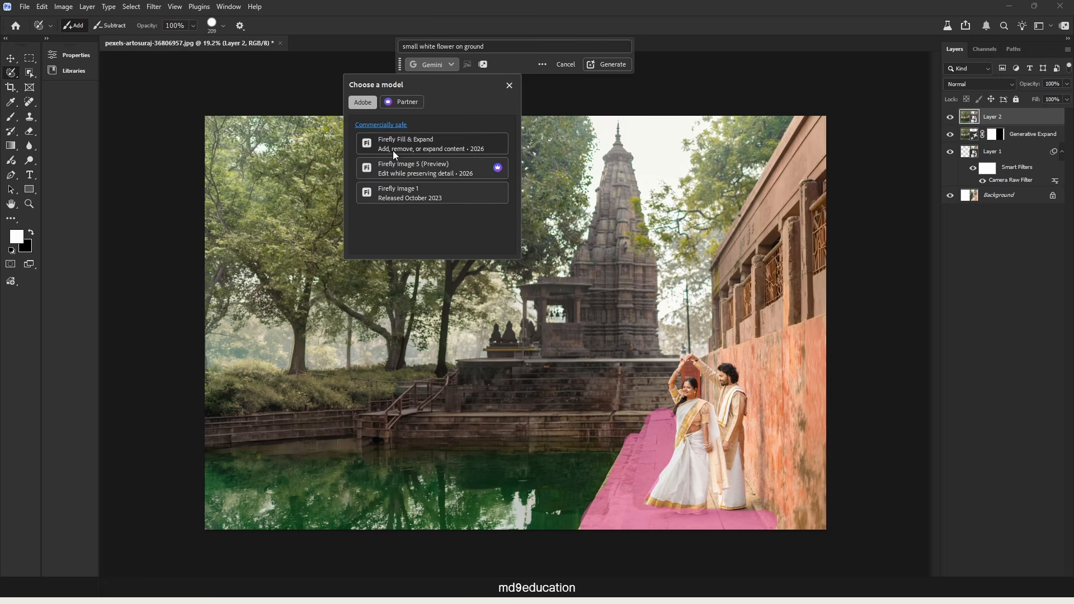
mouse_move(417, 176)
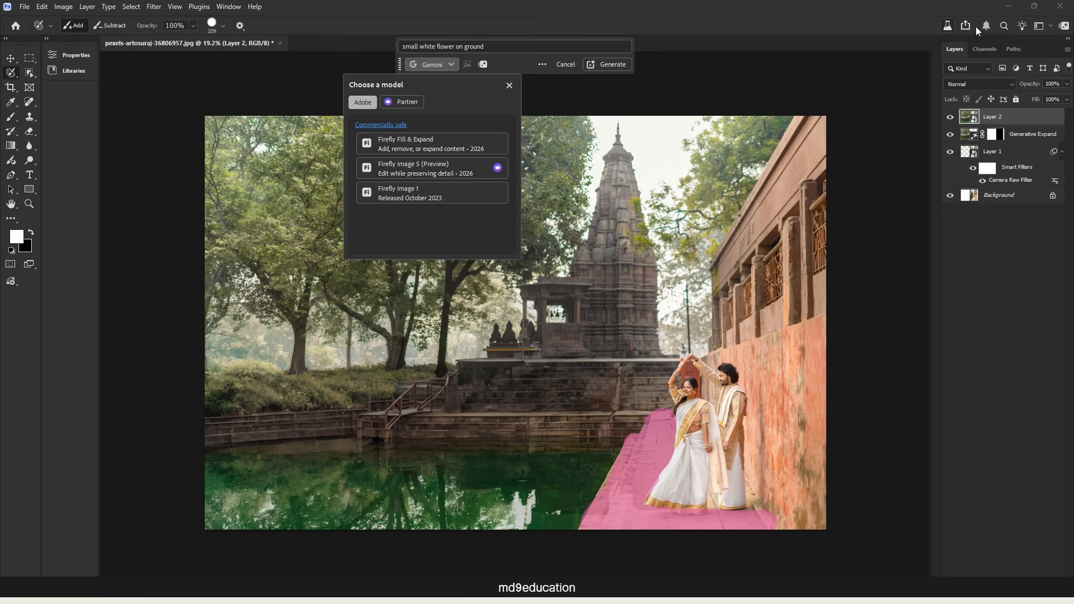
click(1067, 31)
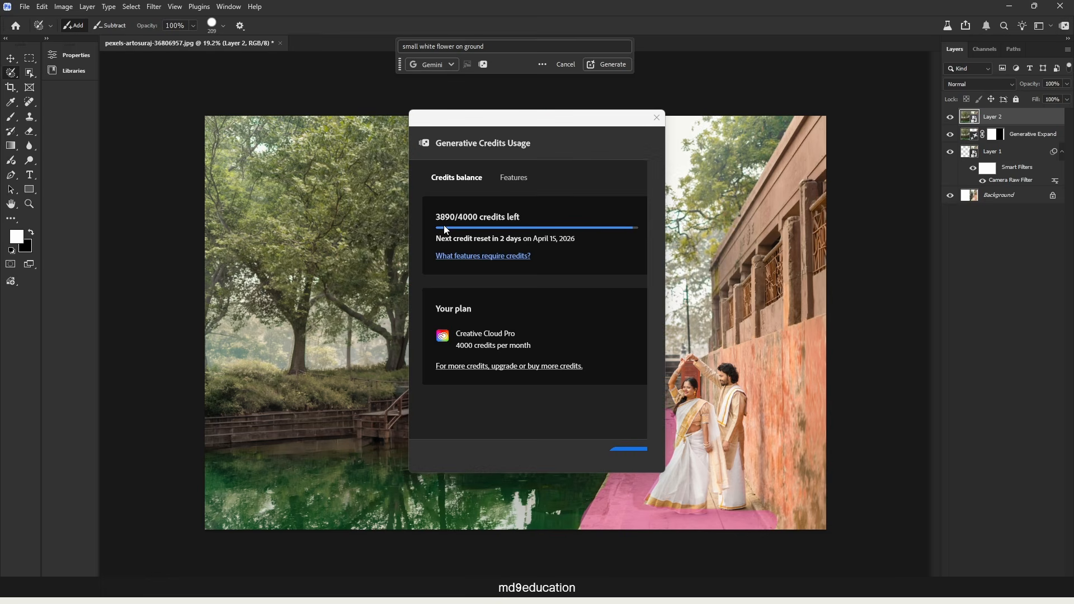
click(657, 117)
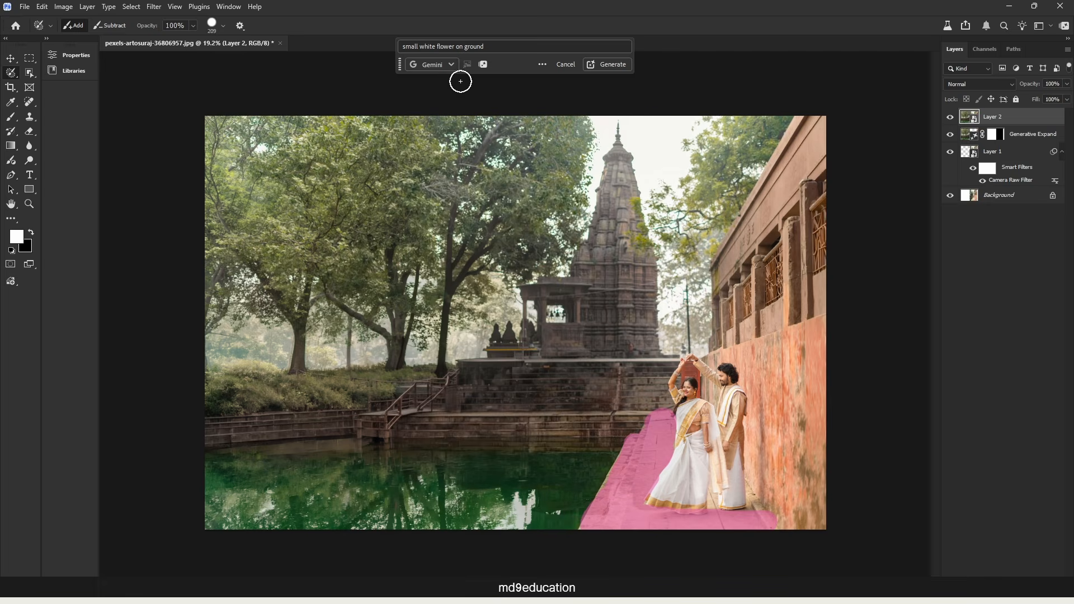
Generate the white flowers on the walkway with the Adobe model Firefly Image 5 (Preview) and inspect the result.
click(441, 64)
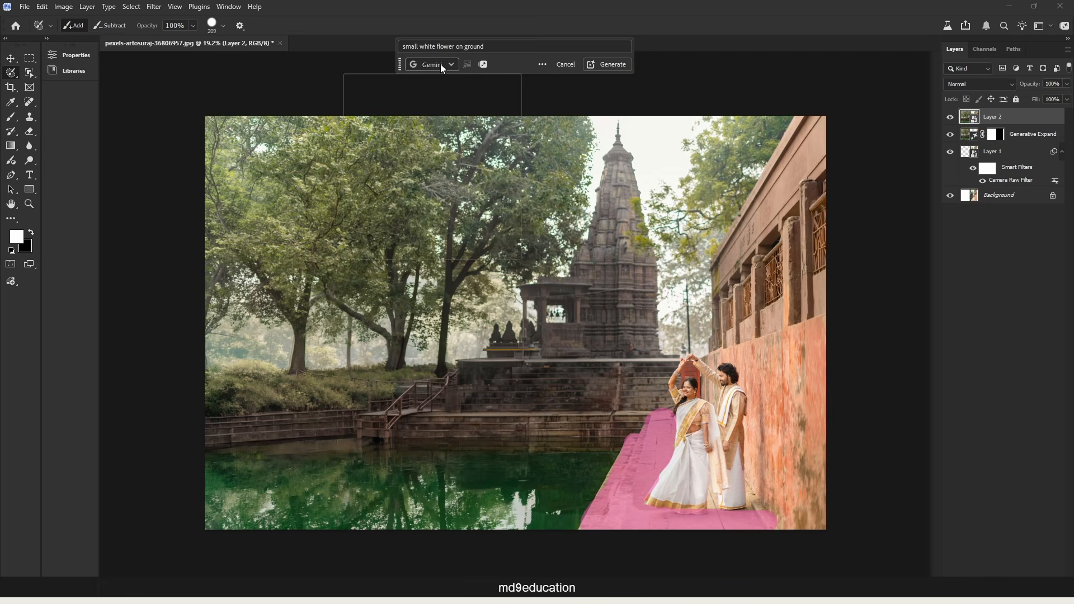
click(363, 103)
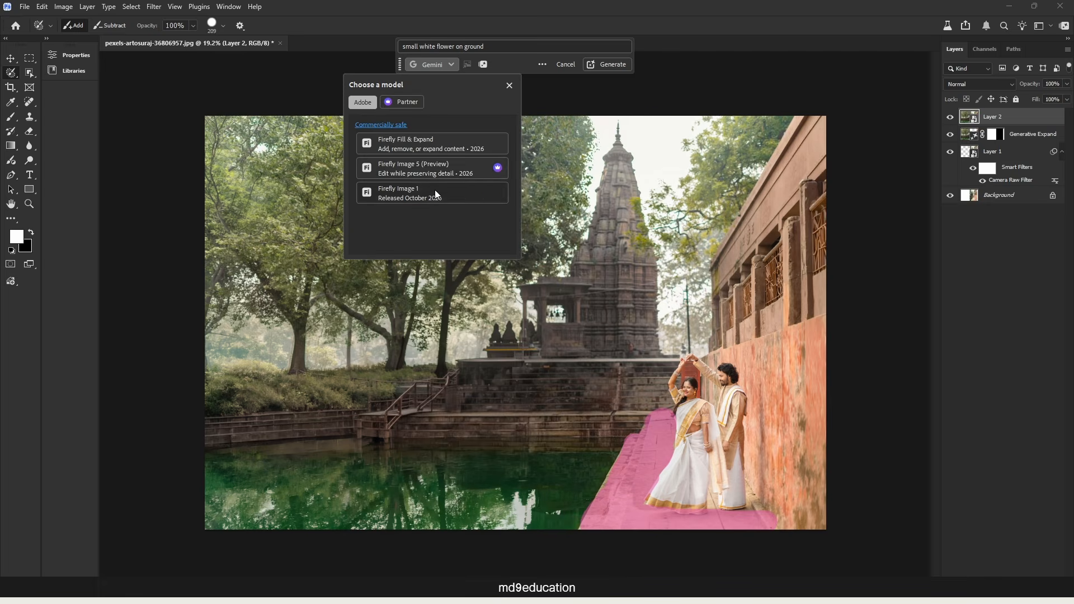
click(412, 169)
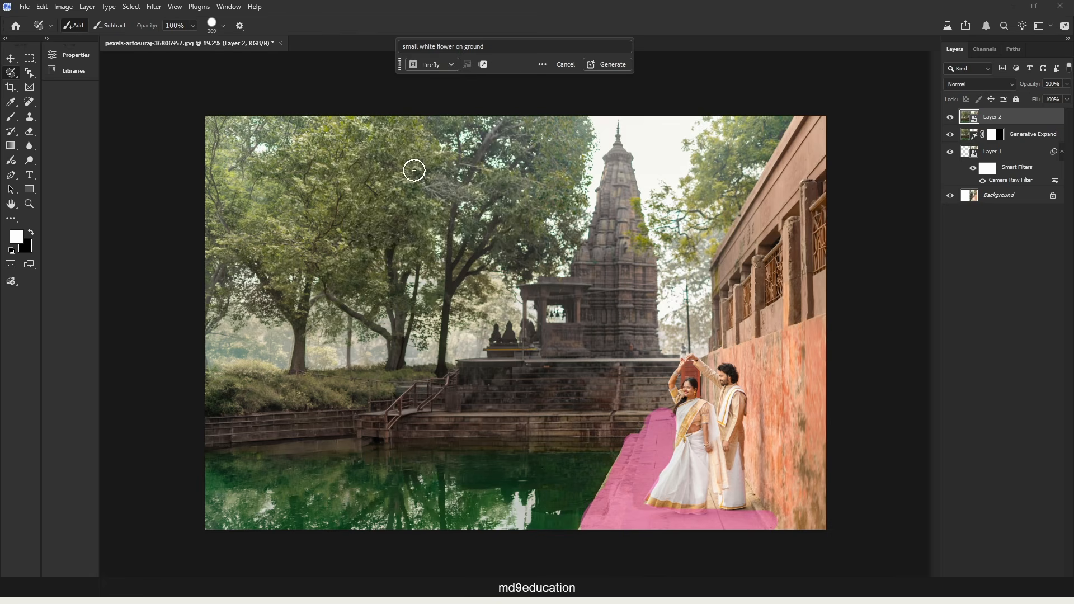
click(608, 64)
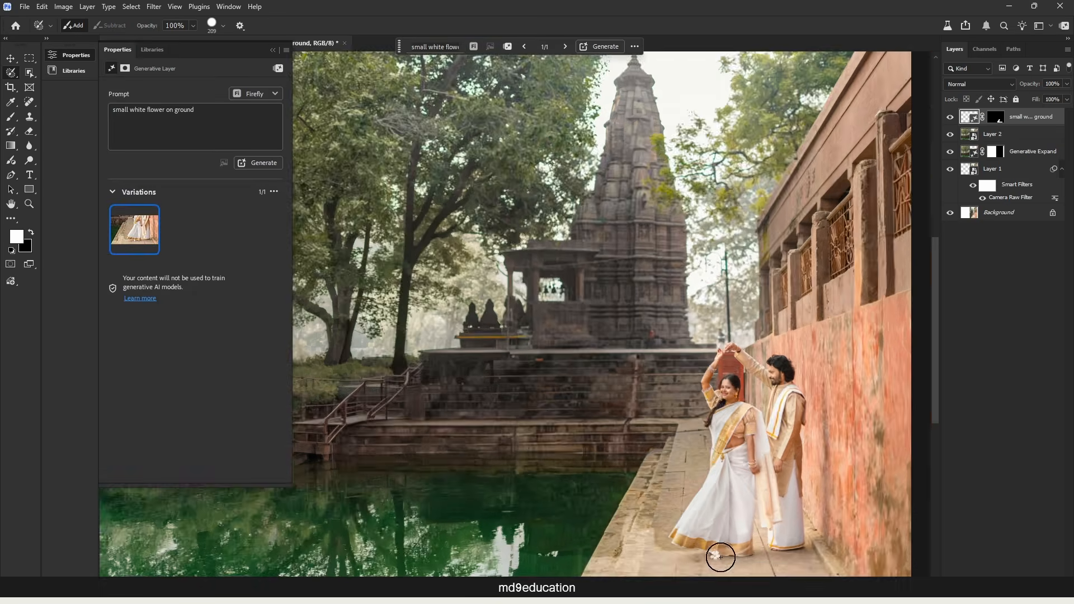
scroll(594, 506, up, 5)
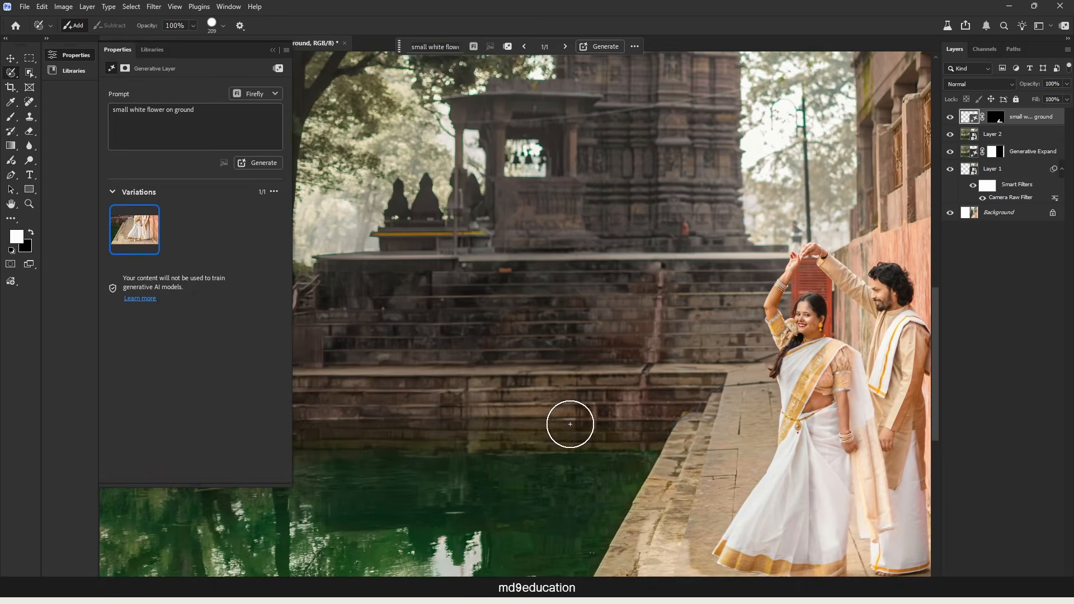
scroll(796, 183, down, 4)
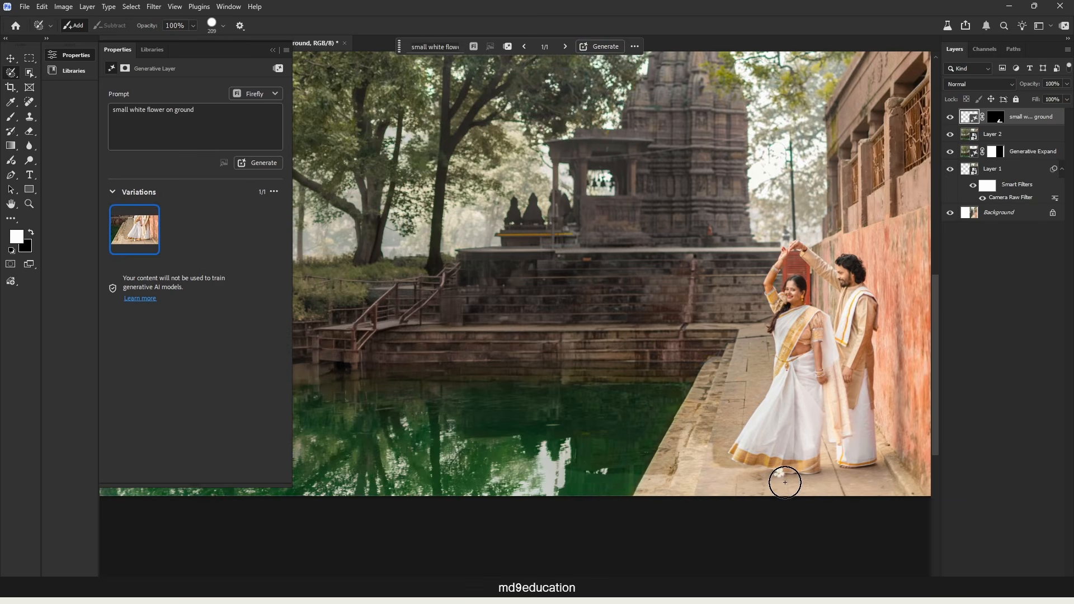
Check the generative credits balance, and generate more walkway flower variations with the Adobe model Firefly Fill & Expand.
click(1064, 26)
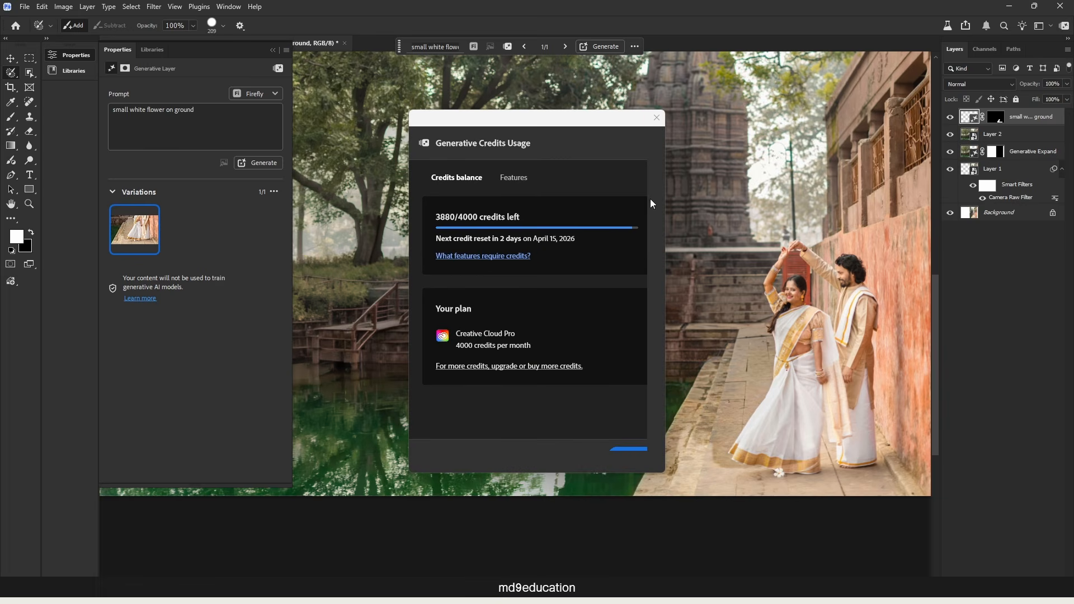
click(657, 118)
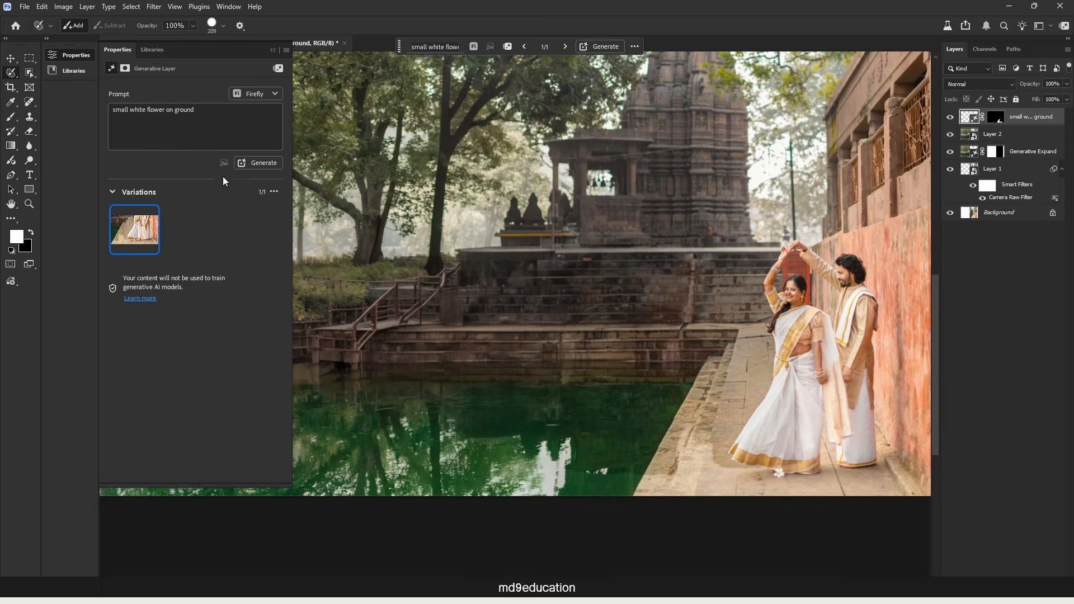
click(271, 94)
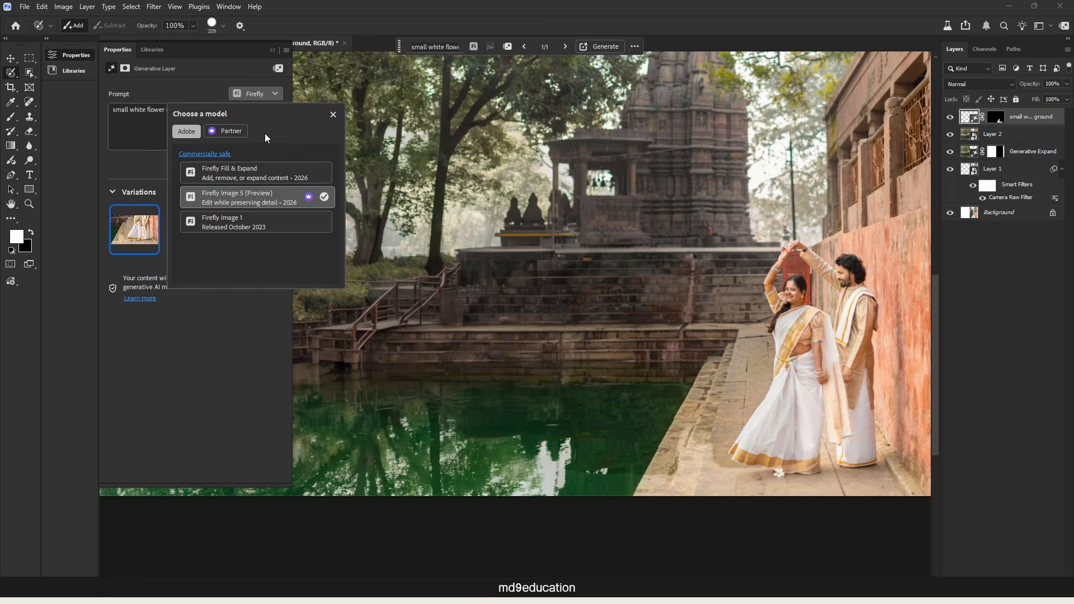
click(244, 173)
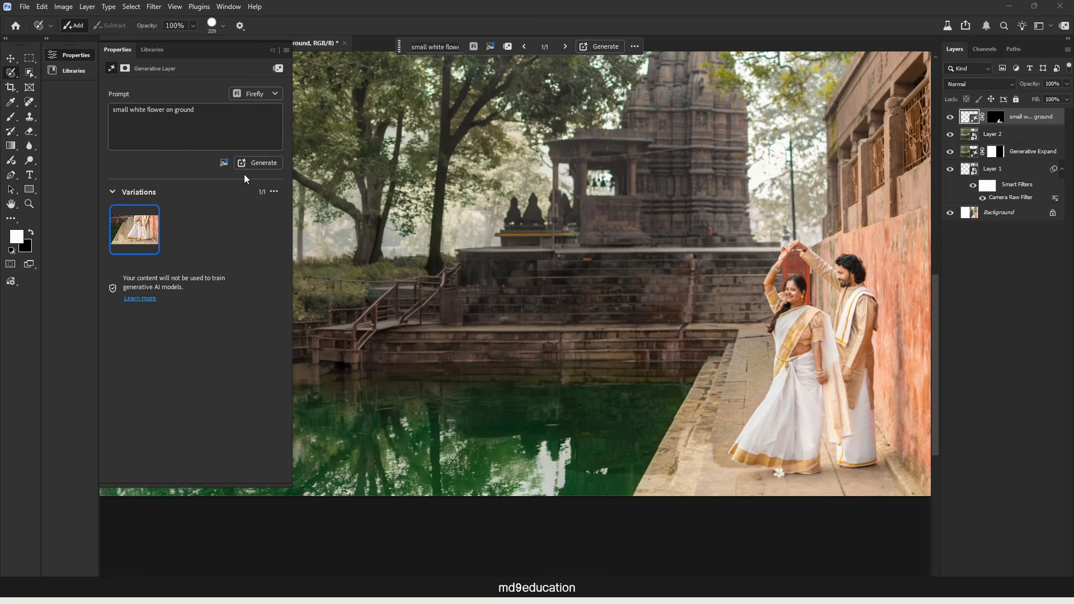
click(272, 164)
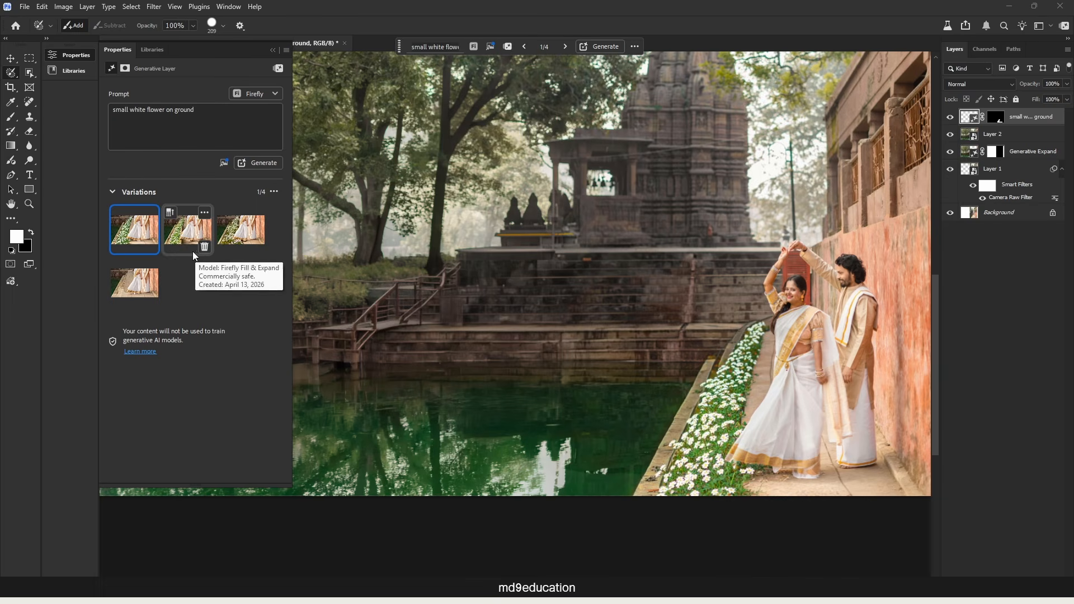
click(192, 250)
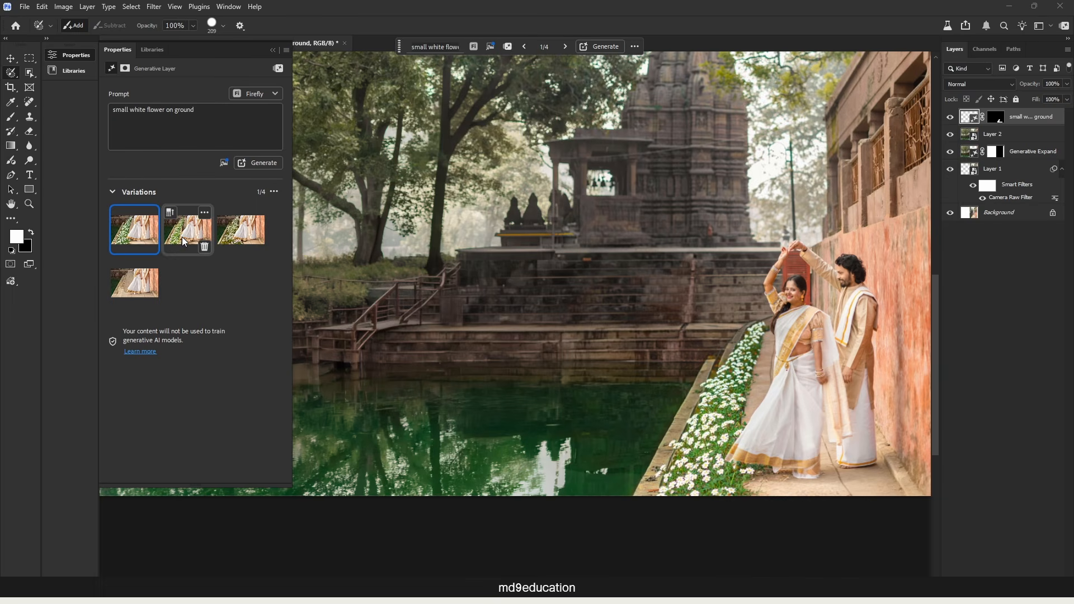
click(241, 239)
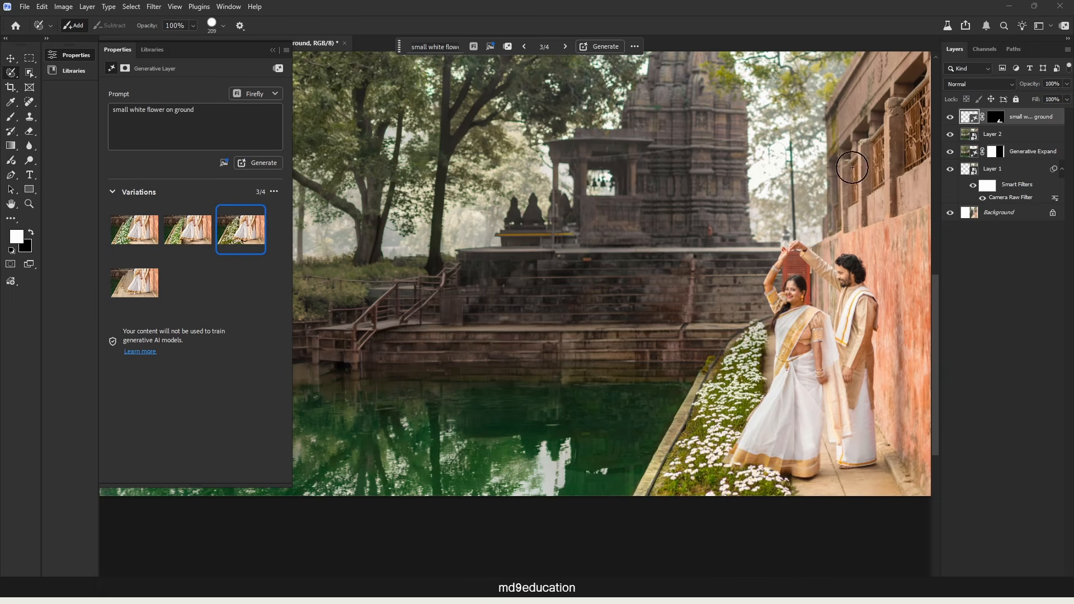
drag(1039, 126, 1055, 576)
Generate the walkway flowers with the partner model Gemini 3.1 (with Nano Banana 2), checking the credits balance beforehand.
click(275, 94)
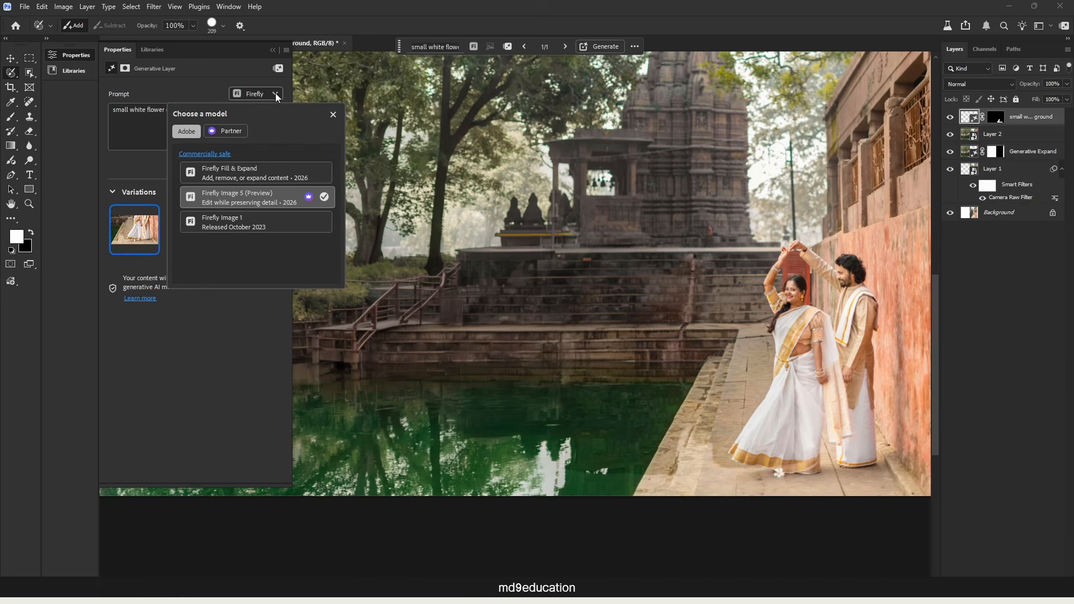
click(236, 137)
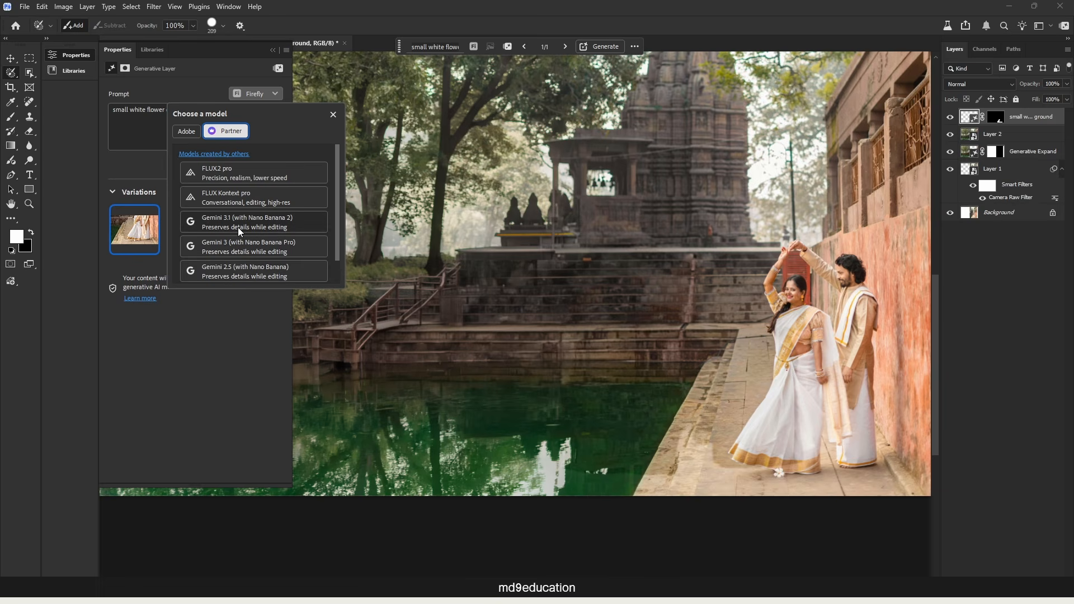
click(269, 223)
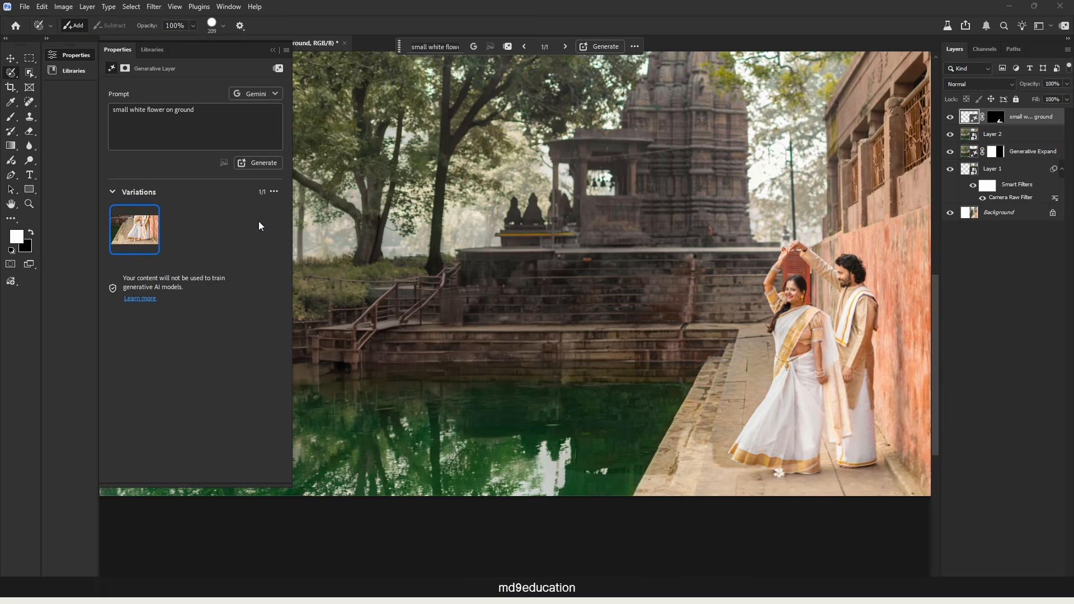
click(267, 94)
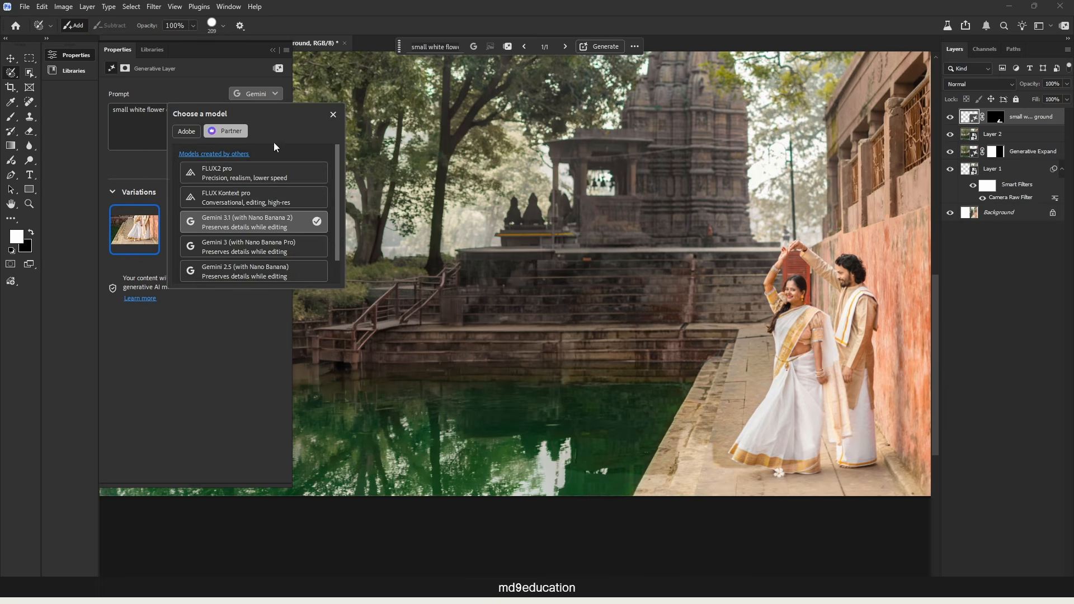
click(267, 221)
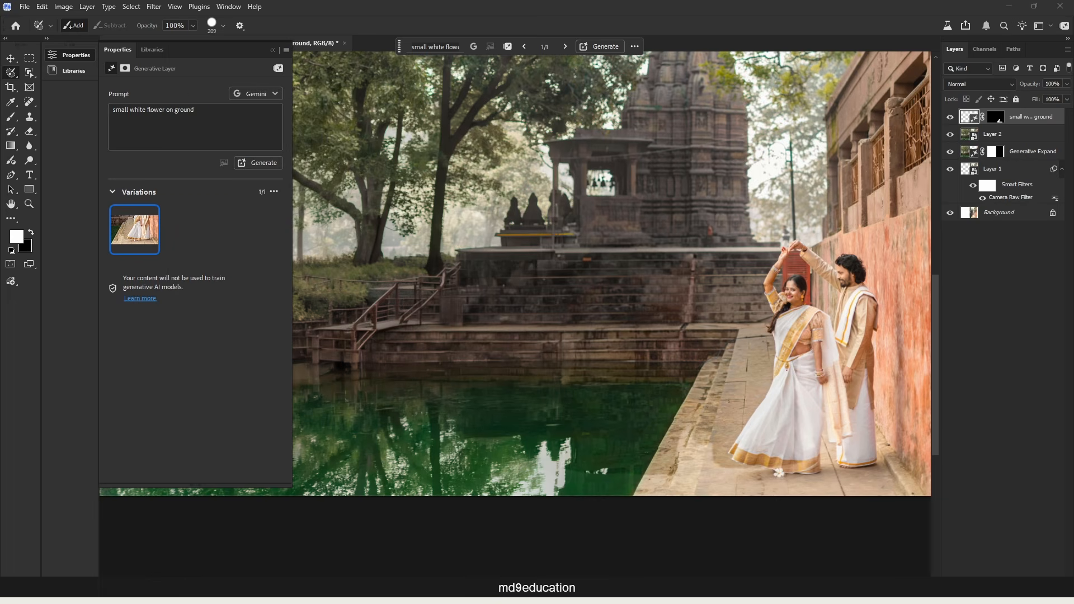
click(1065, 28)
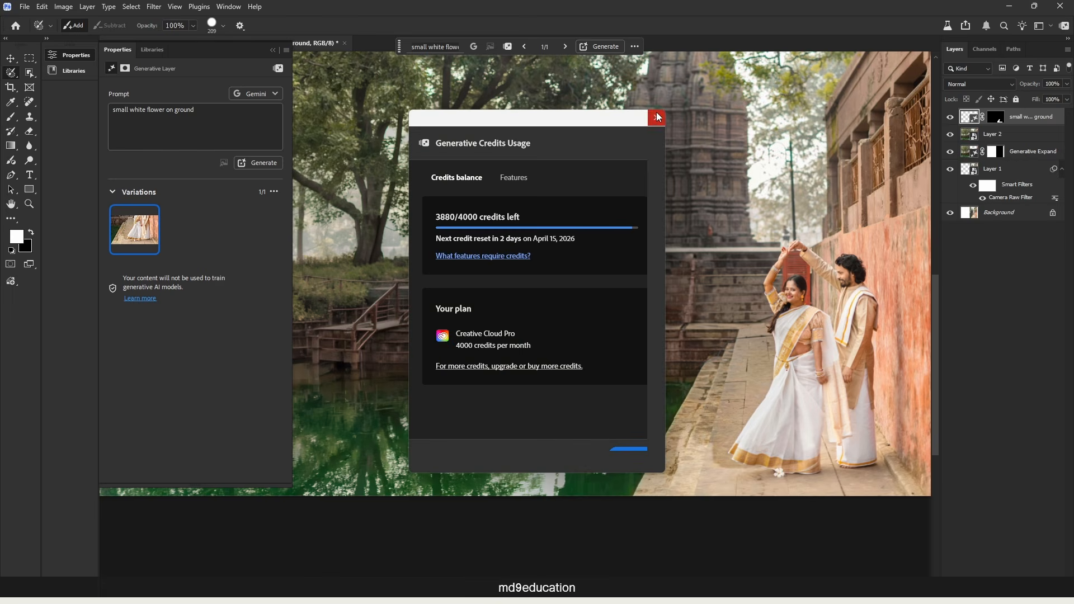
click(657, 118)
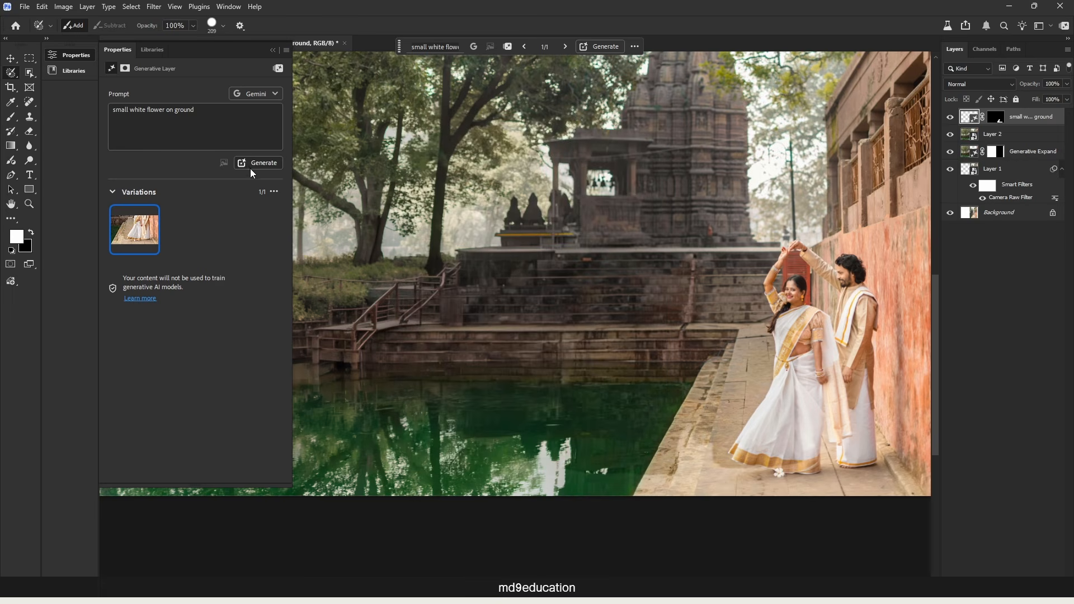
click(268, 166)
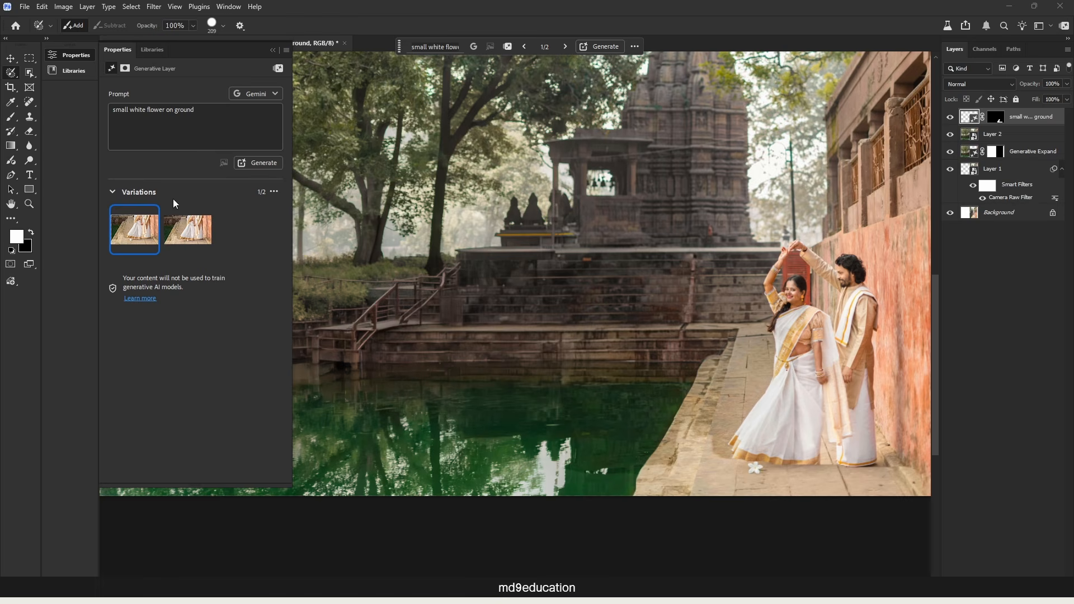
mouse_move(172, 242)
Delete the "small white flower on ground" generative layer.
drag(1035, 120, 1071, 592)
key(Delete)
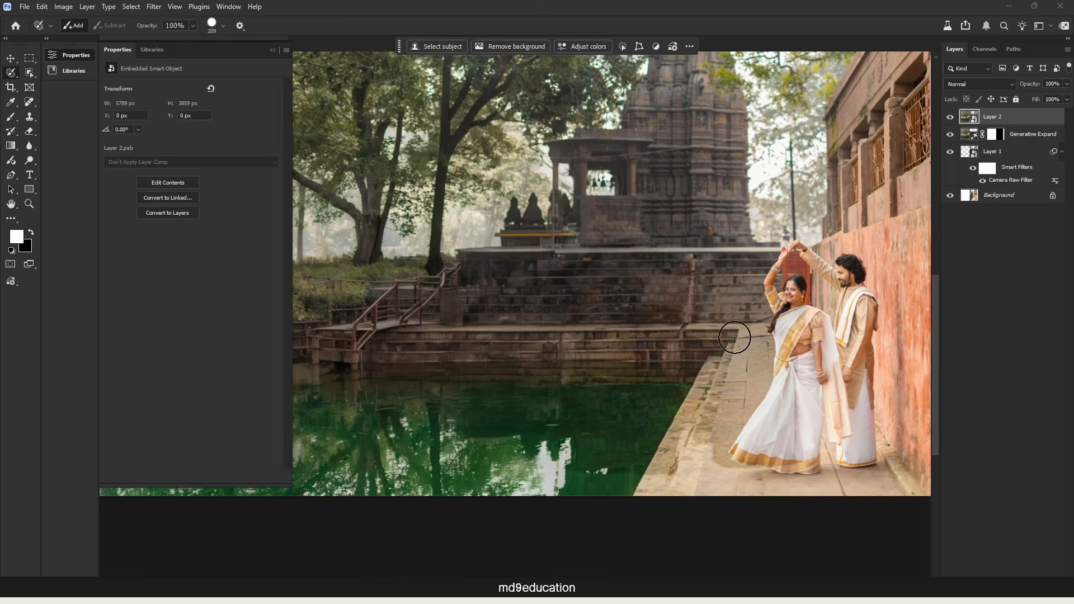
key(ctrl+minus)
key(ctrl+minus)
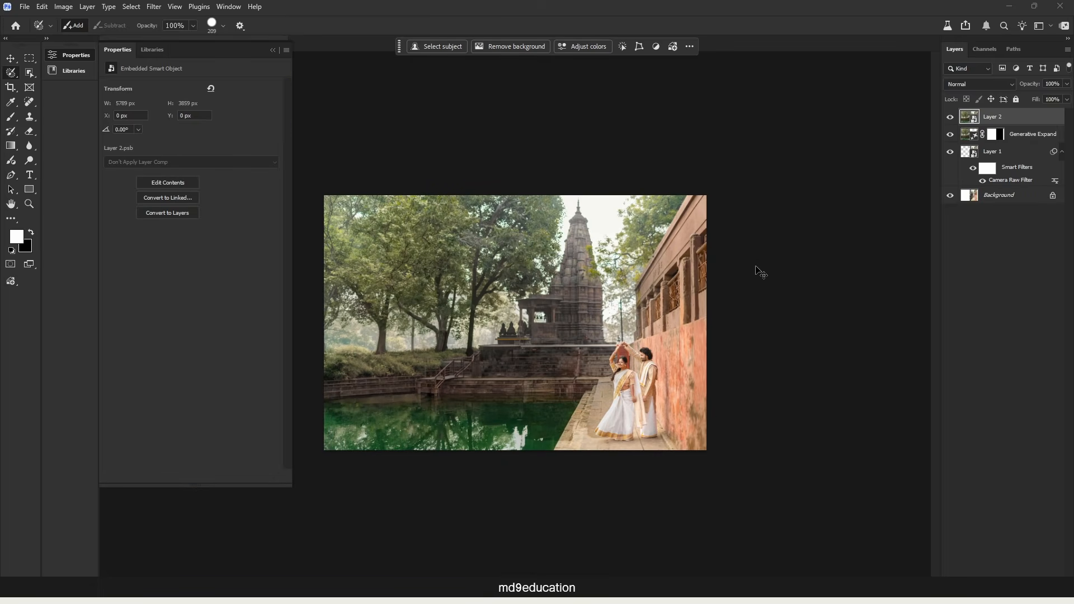
Switch to ChatGPT, attach the expanded couple photo and request an editing prompt for white flowers, lotuses, water ripples and dramatic light.
key(ctrl+shift+a)
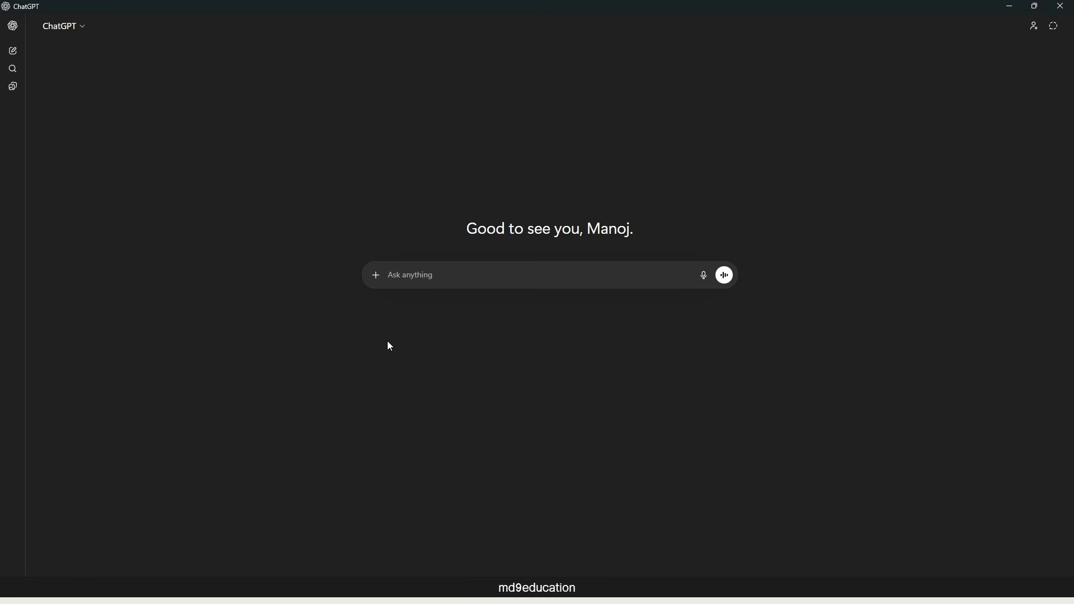
click(376, 276)
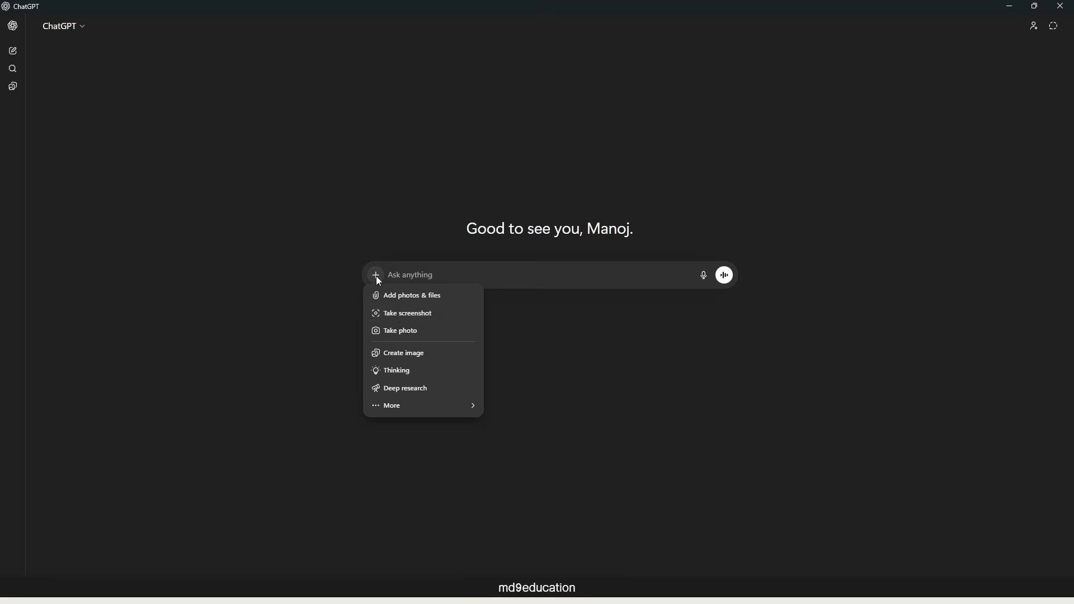
click(410, 296)
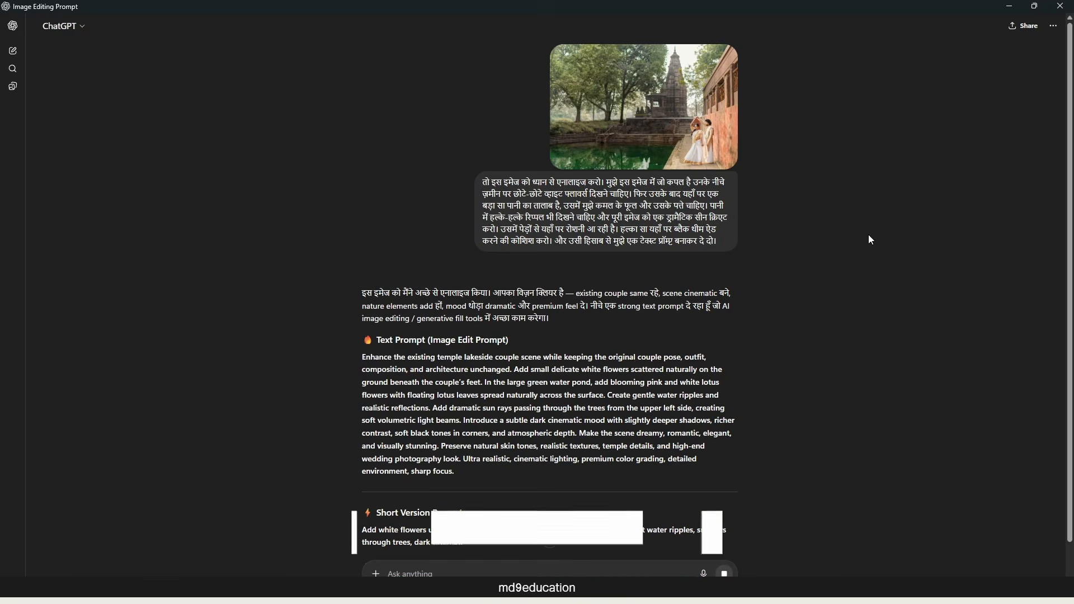
Copy the full paragraph under "Text Prompt (Image Edit Prompt)" in ChatGPT's reply.
scroll(869, 240, down, 1)
drag(361, 297, 727, 420)
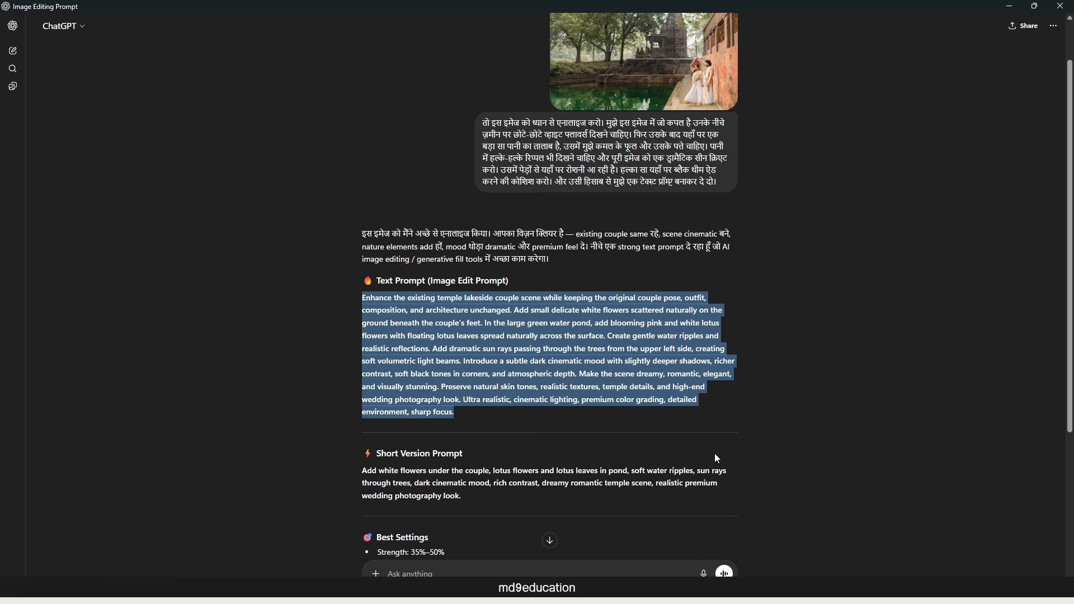
right_click(567, 386)
click(565, 587)
scroll(736, 215, down, 2)
scroll(694, 217, up, 2)
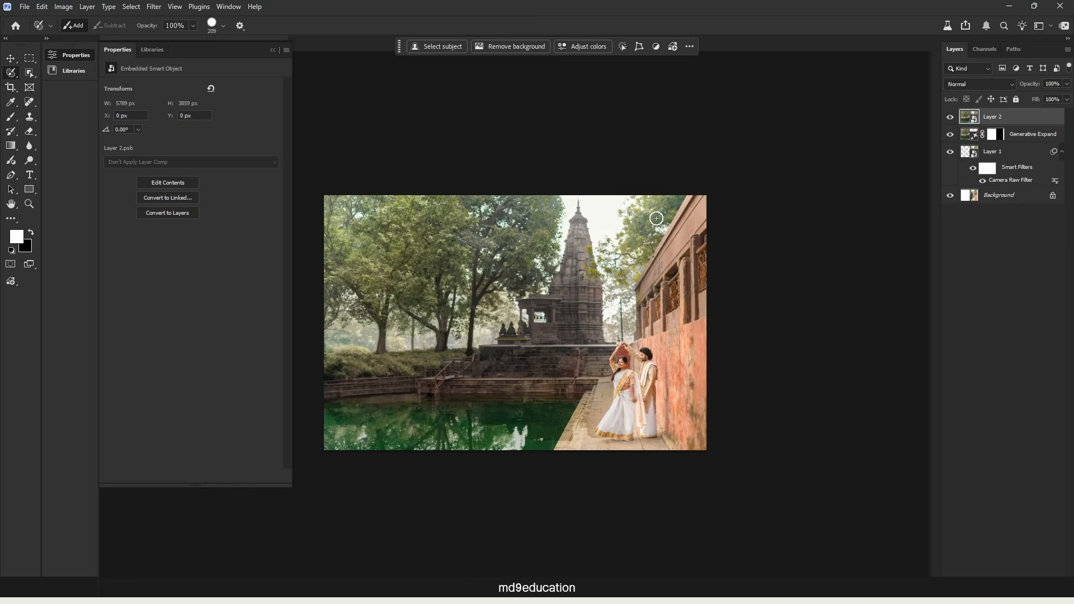
Switch back to Photoshop, select the entire image and start a Generative Fill with the copied prompt.
key(ctrl+a)
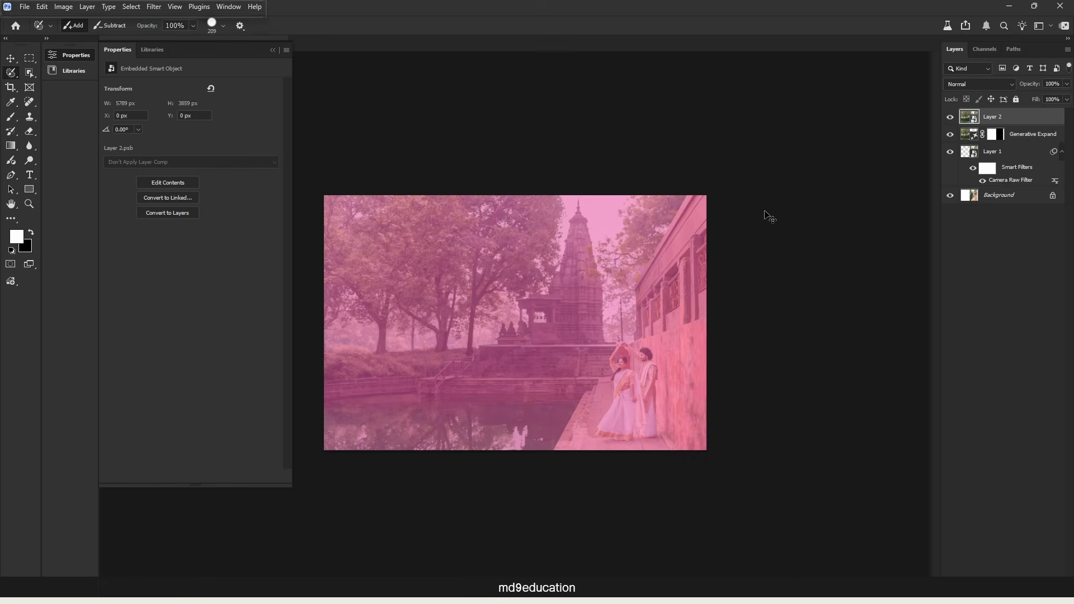
click(452, 45)
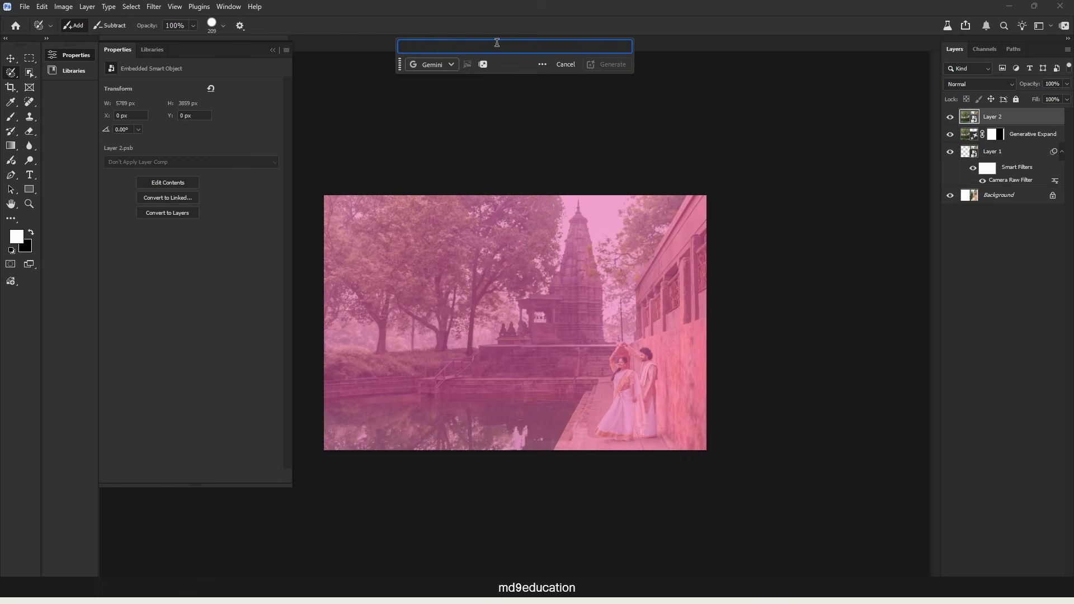
key(ctrl+v)
Generate the whole-image edit with the partner model Gemini 3 (with Nano Banana Pro) and inspect the couple up close.
click(446, 127)
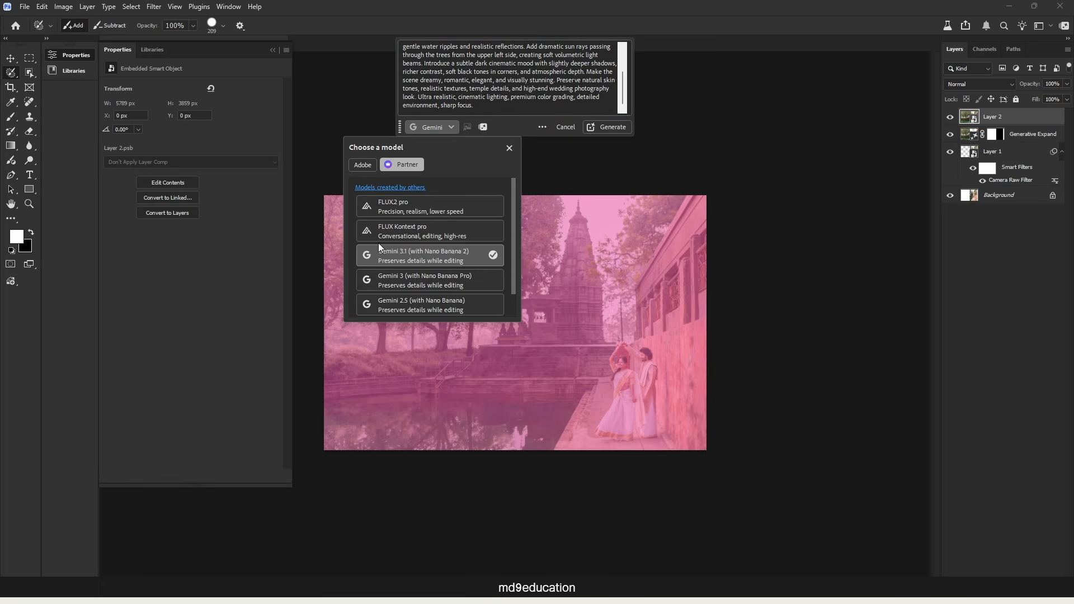
click(437, 277)
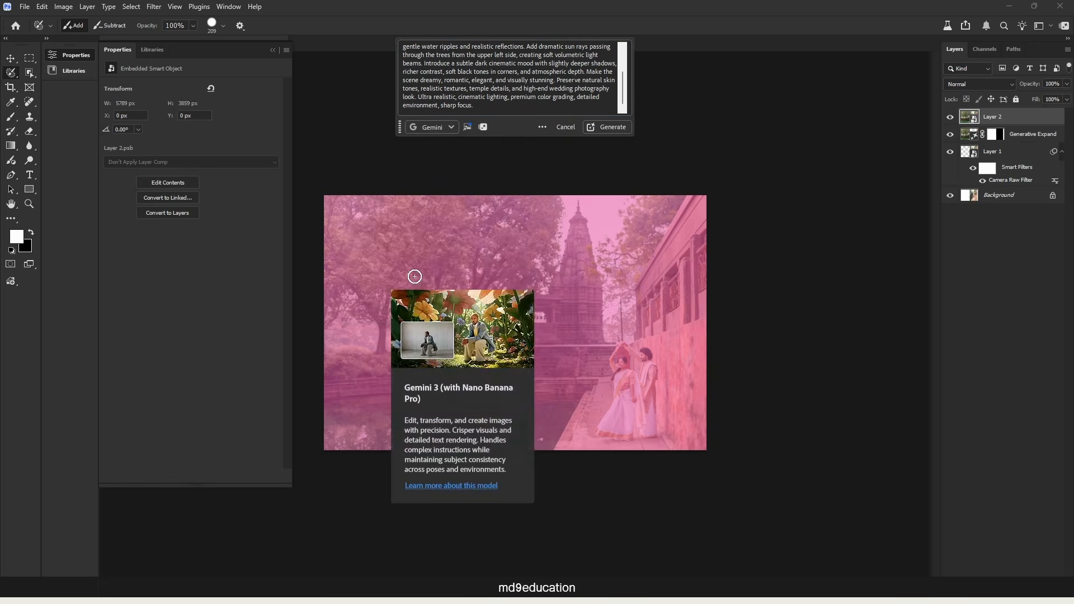
click(623, 130)
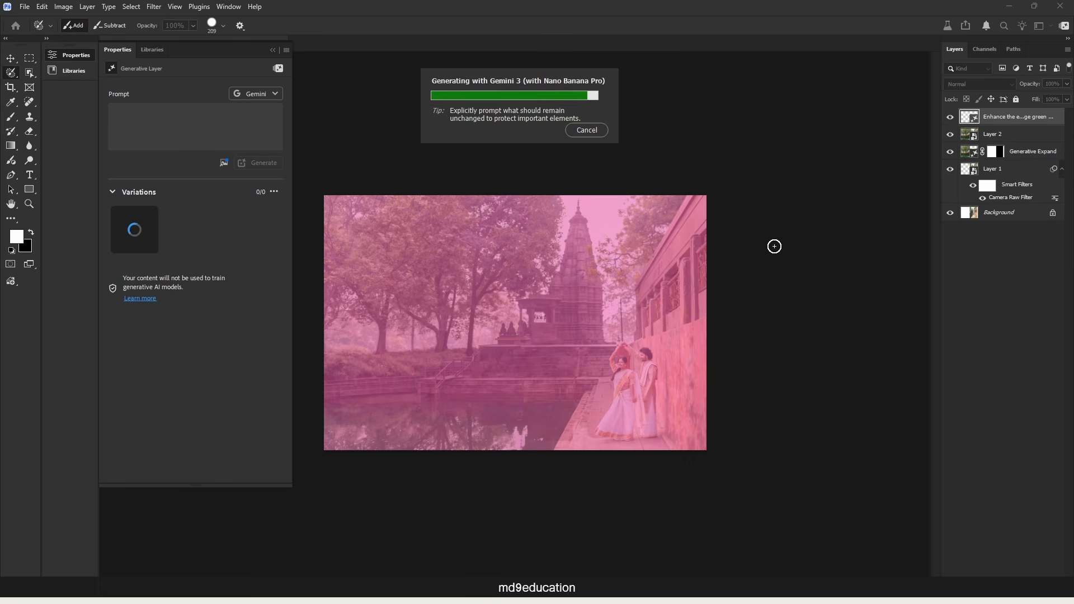
key(ctrl+plus)
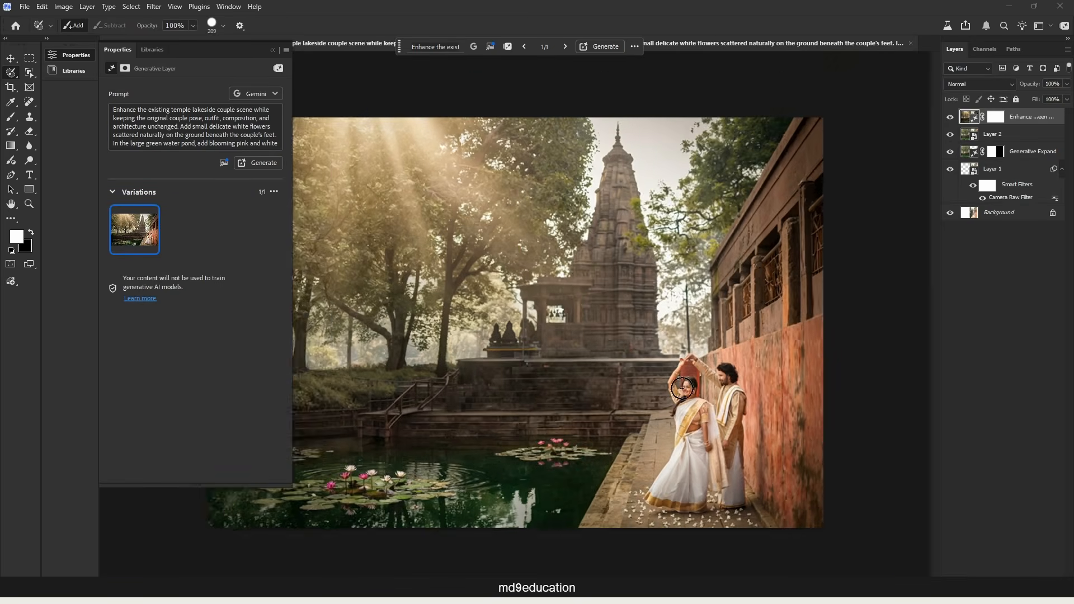
scroll(744, 408, up, 5)
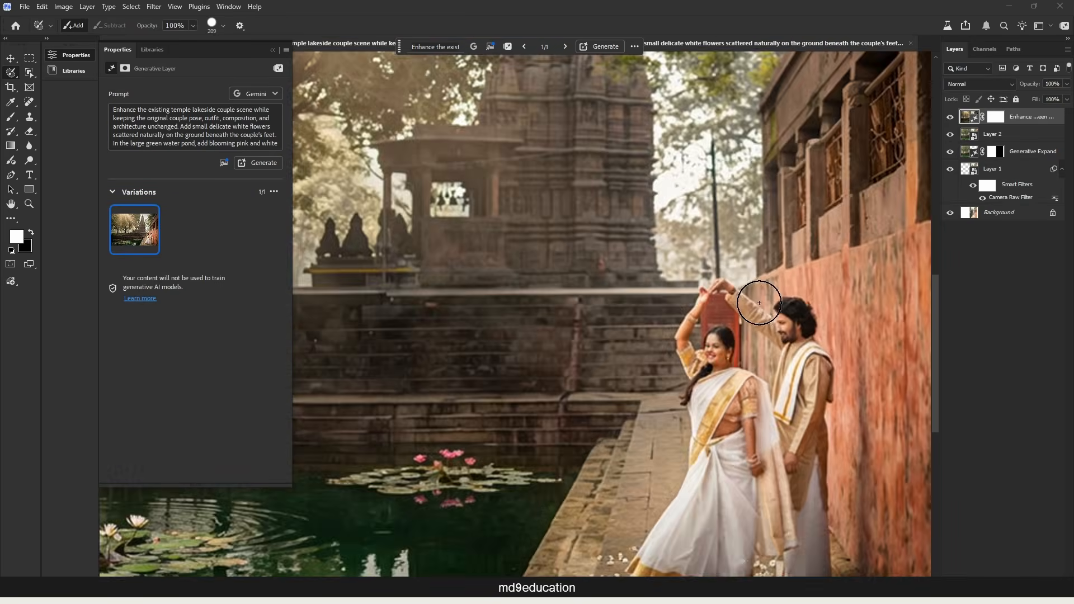
scroll(759, 302, down, 7)
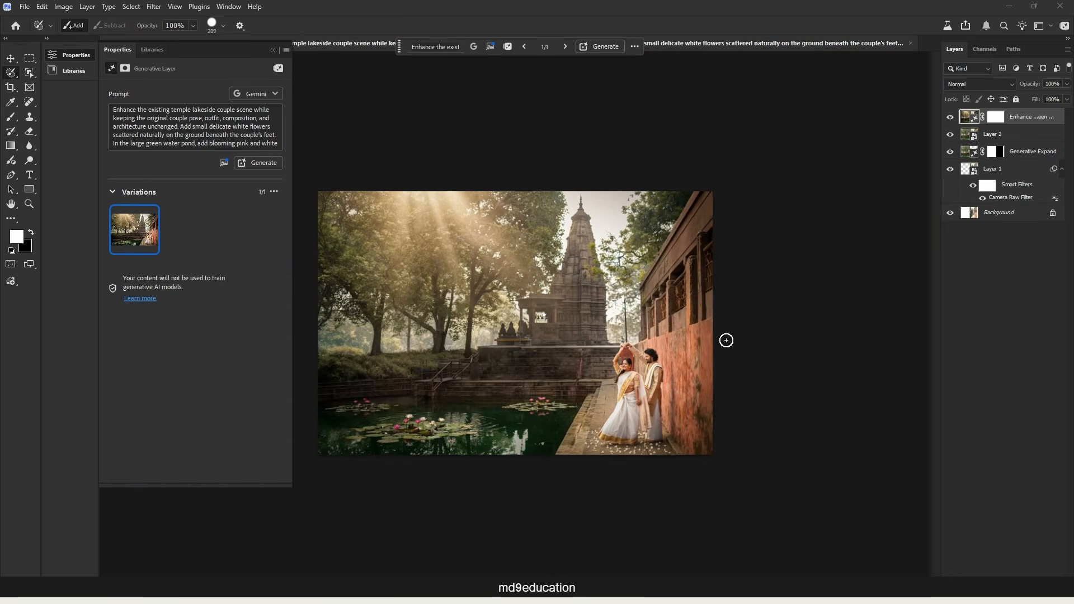
scroll(727, 341, up, 4)
scroll(724, 346, down, 3)
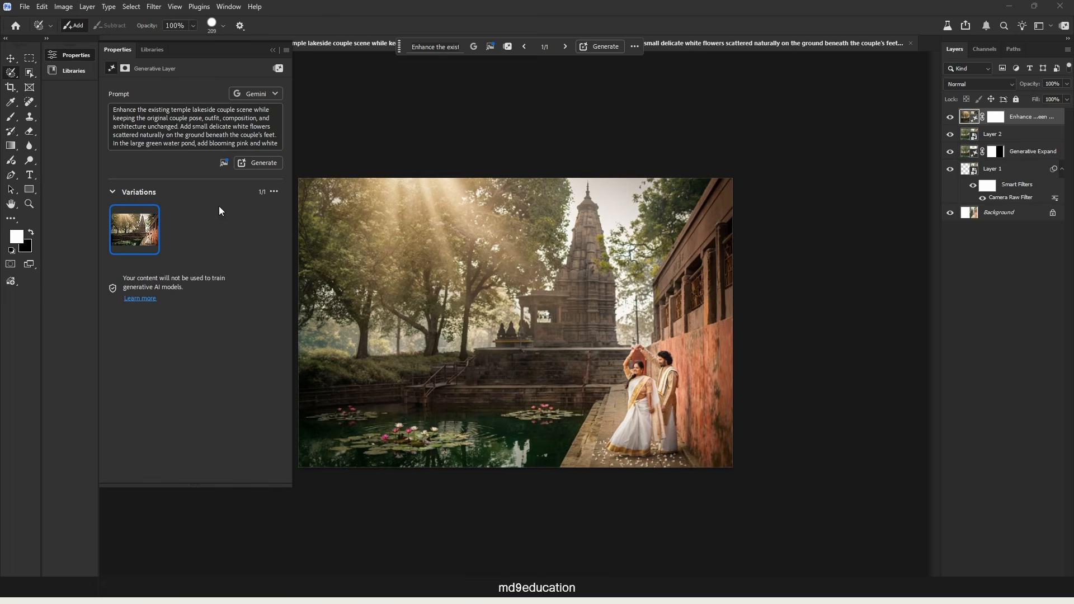
Generate another variation with the same prompt and model, compare it with the first, and keep the new one for close inspection.
click(267, 163)
scroll(455, 312, down, 1)
scroll(455, 312, up, 2)
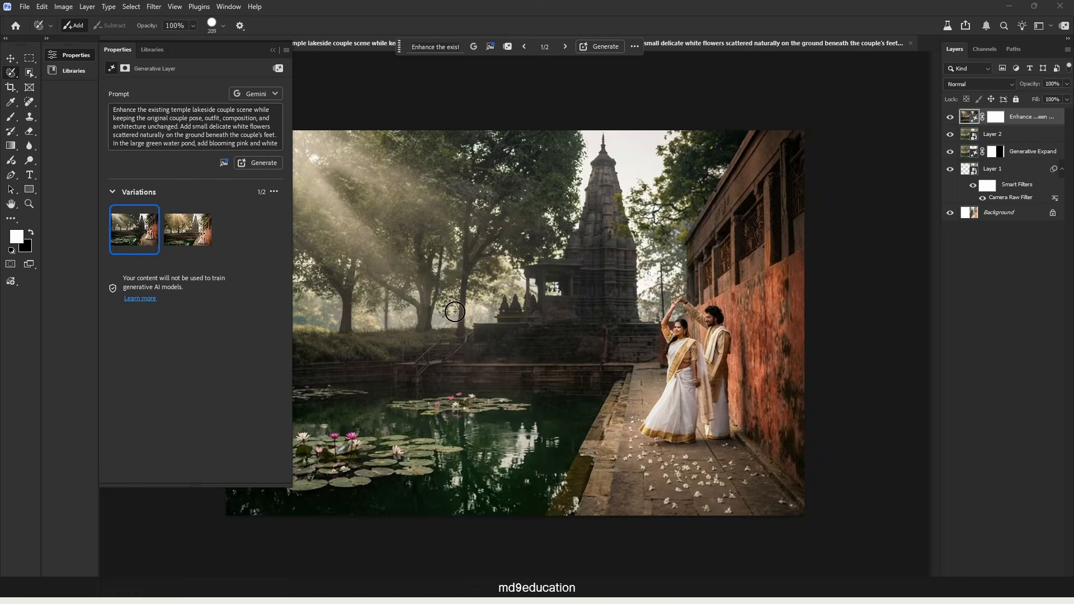
scroll(455, 311, down, 1)
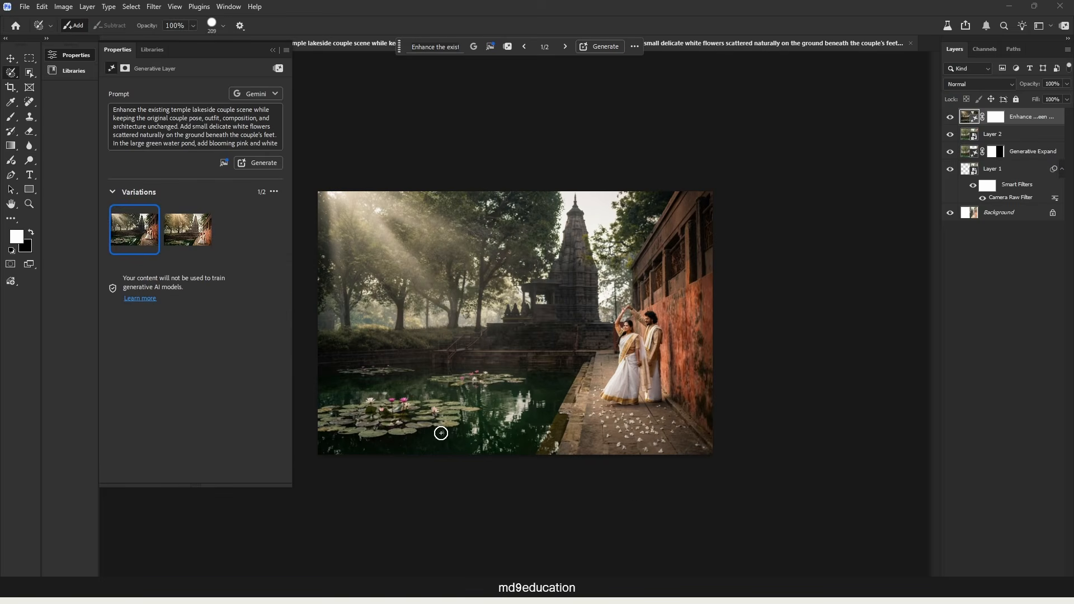
click(173, 234)
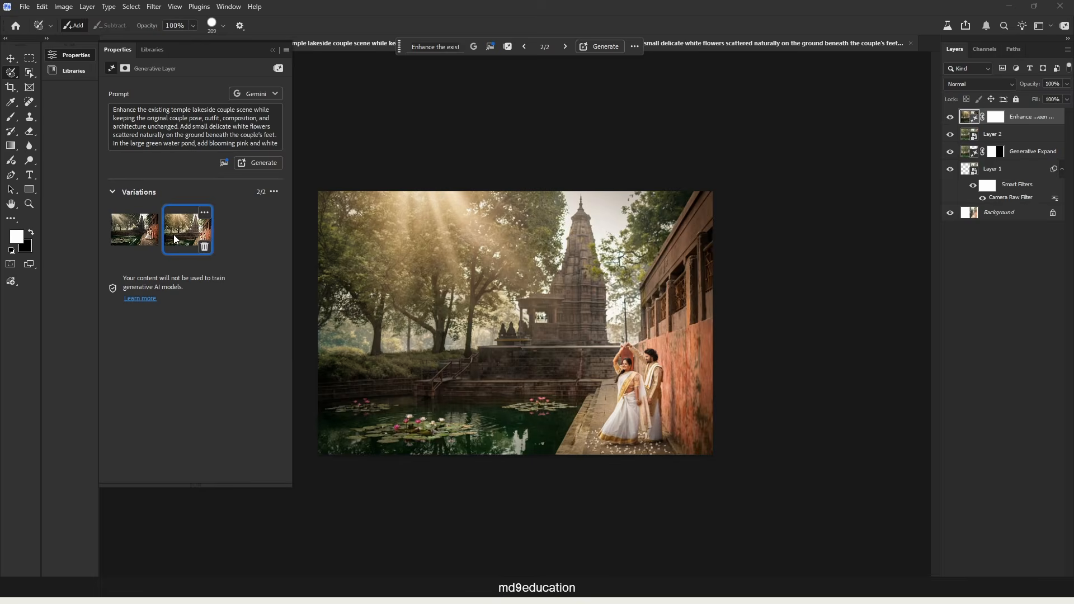
click(131, 234)
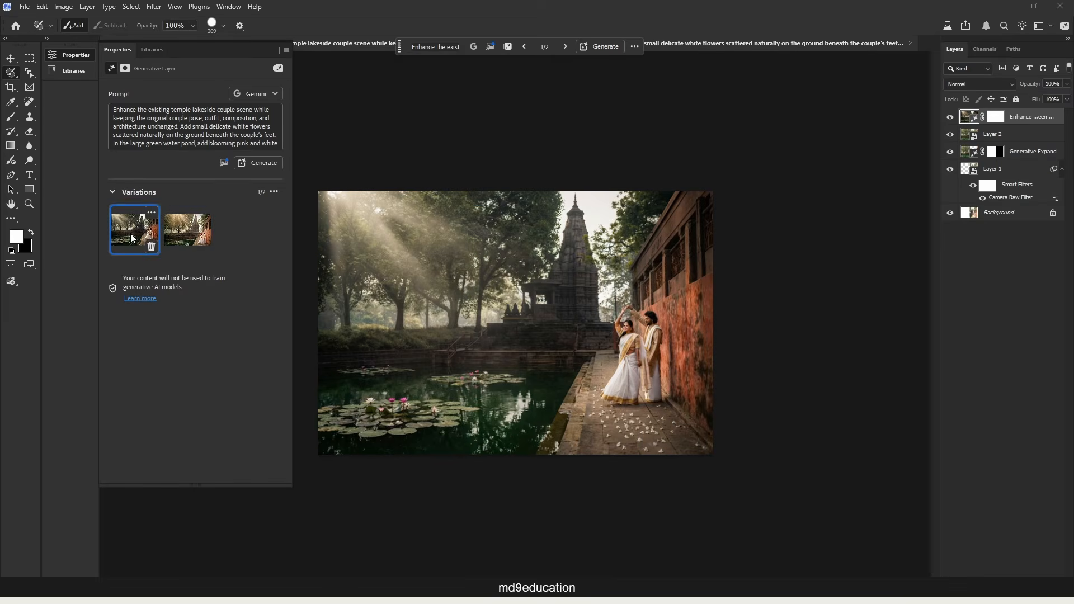
scroll(679, 347, up, 3)
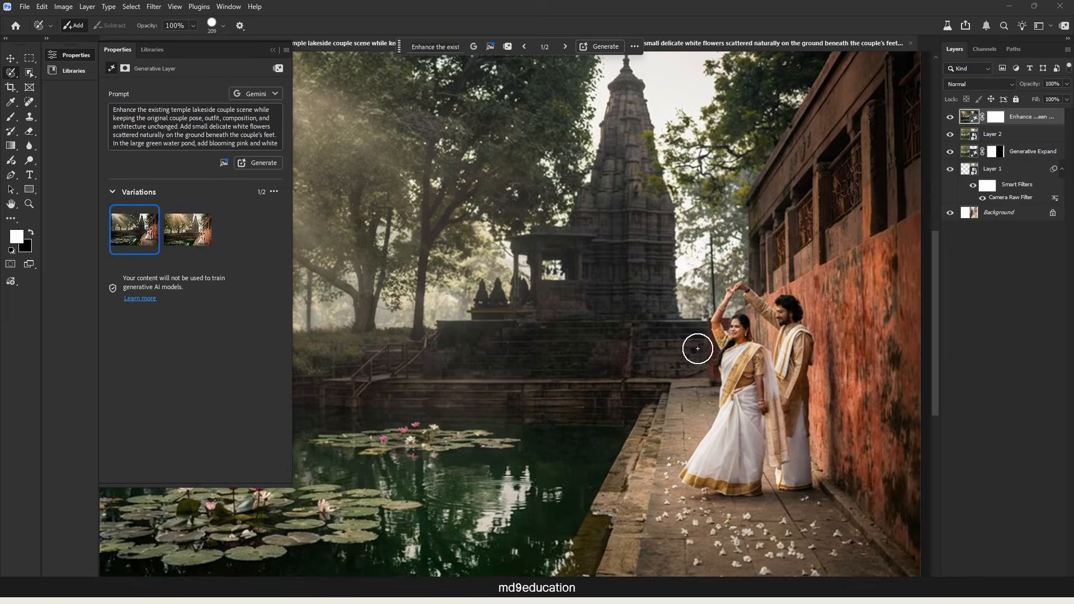
Compare both generated variations with the unedited scene by toggling the generative layer's visibility, keeping the second variation selected.
scroll(698, 349, down, 3)
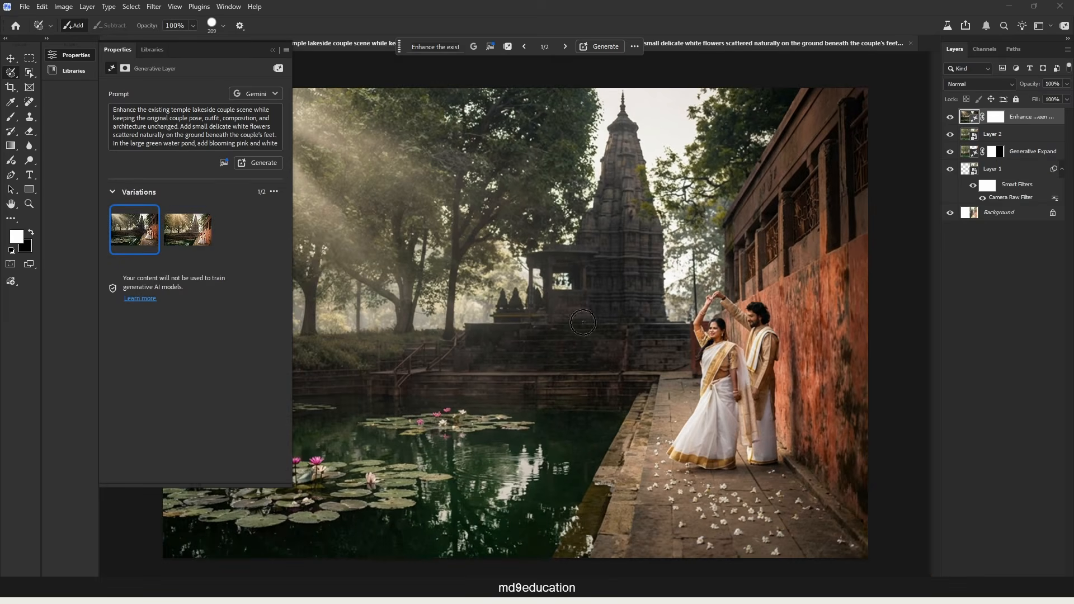
scroll(583, 322, down, 3)
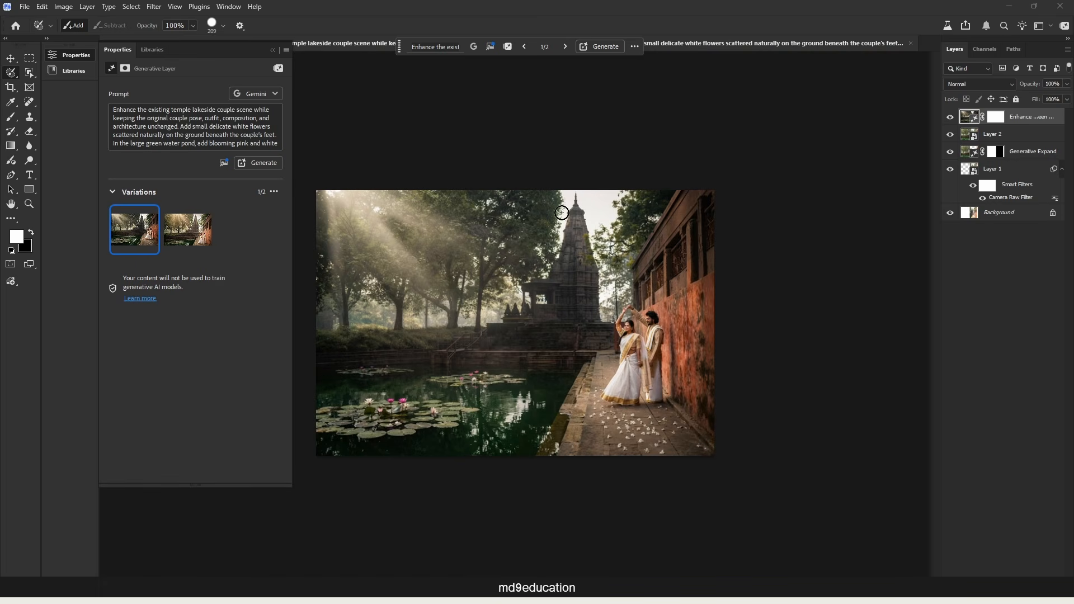
click(949, 117)
click(950, 116)
click(183, 226)
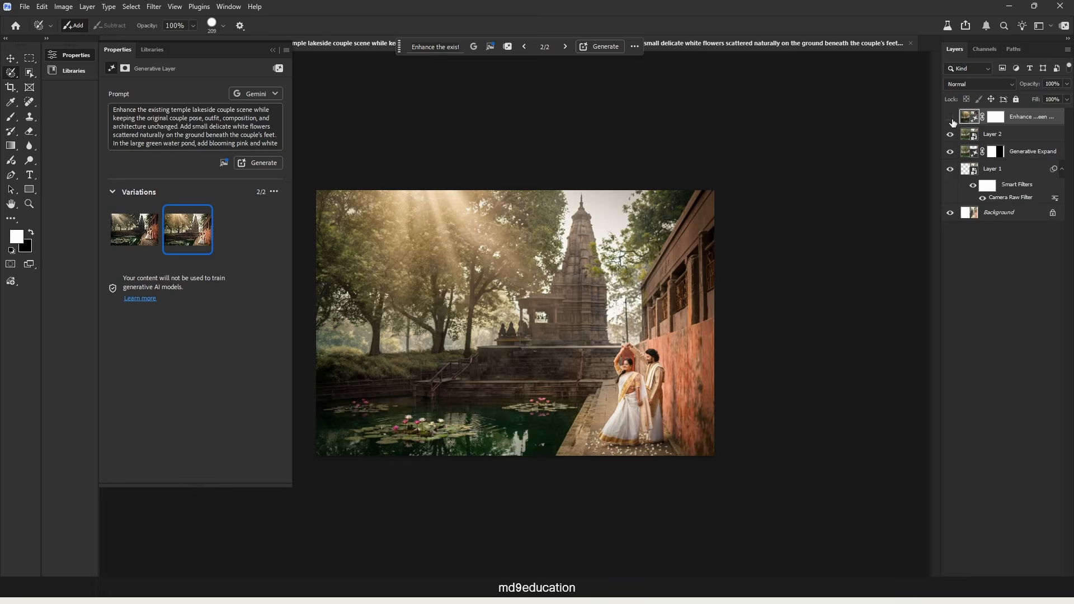
click(951, 117)
click(951, 117)
click(951, 117)
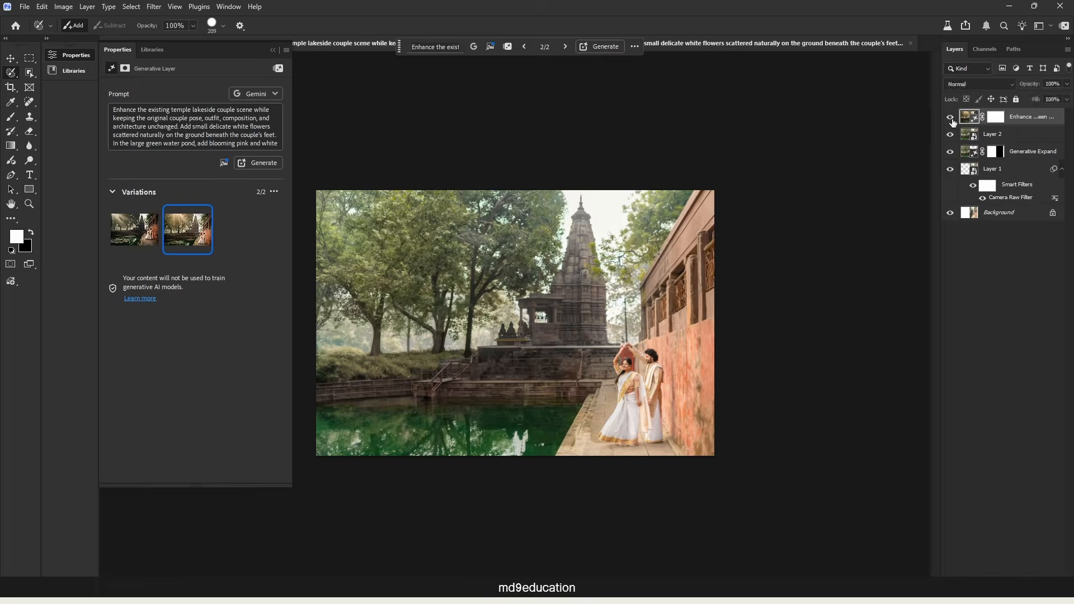
click(951, 118)
click(951, 118)
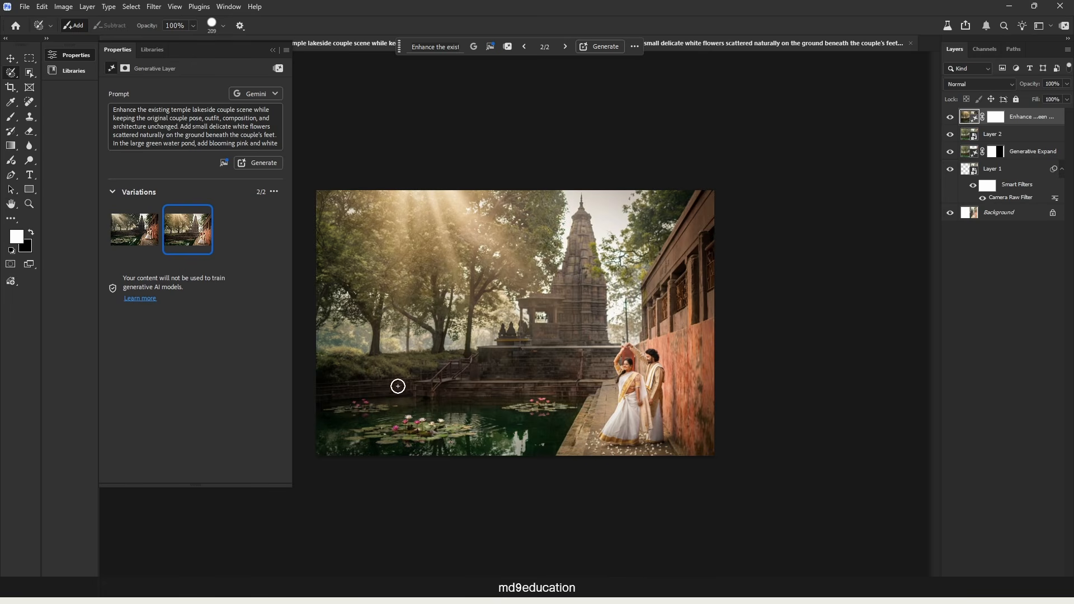
Rate the second generated variation as Good and send the feedback.
mouse_move(197, 232)
click(204, 213)
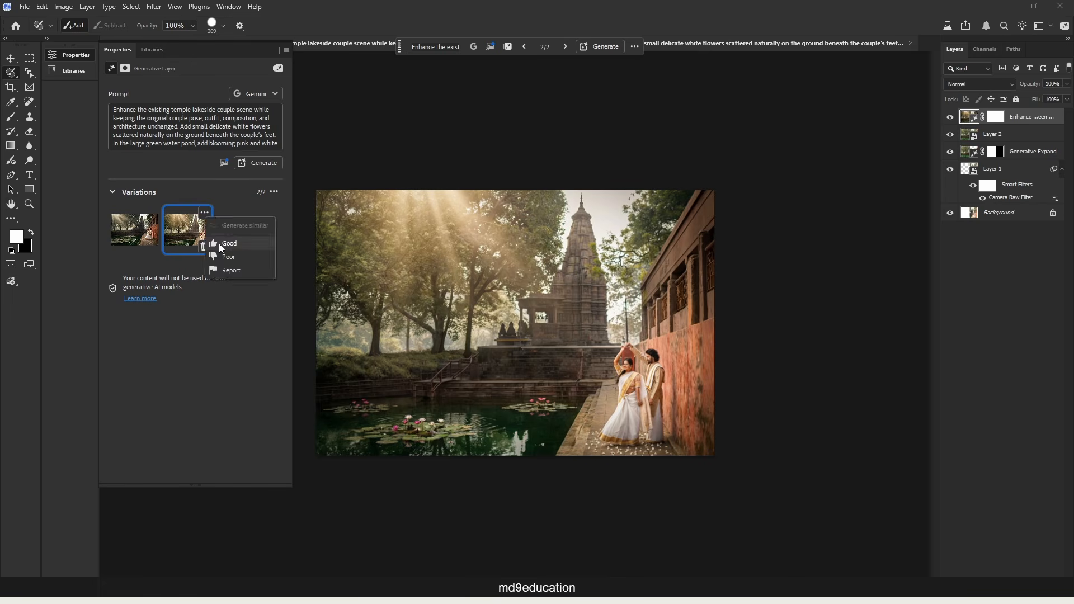
click(219, 243)
click(683, 77)
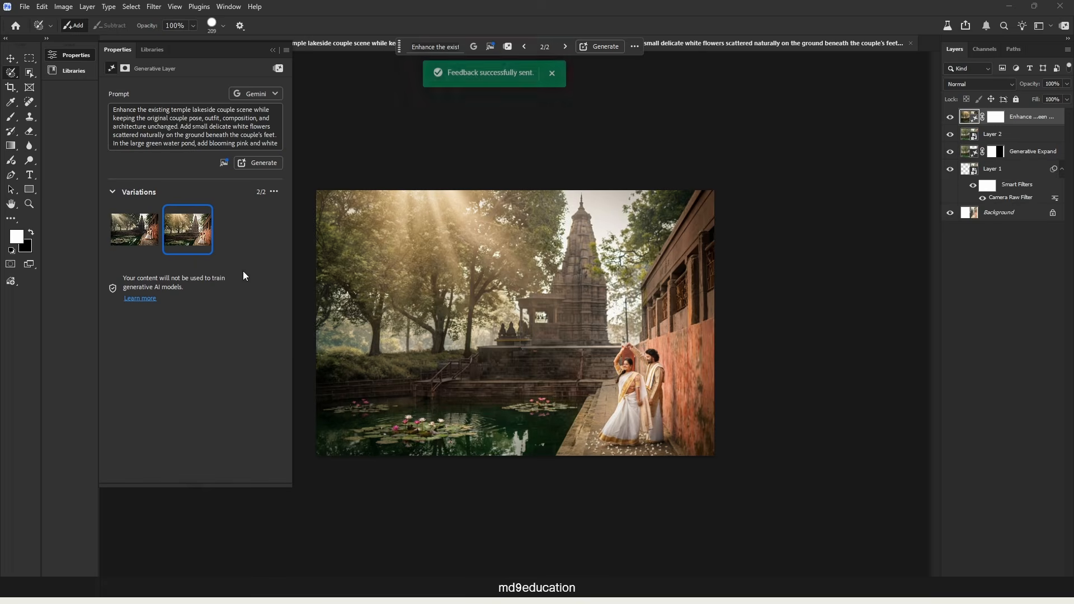
Generate a third variation with the same prompt and Gemini model, and inspect the couple's faces up close.
click(271, 164)
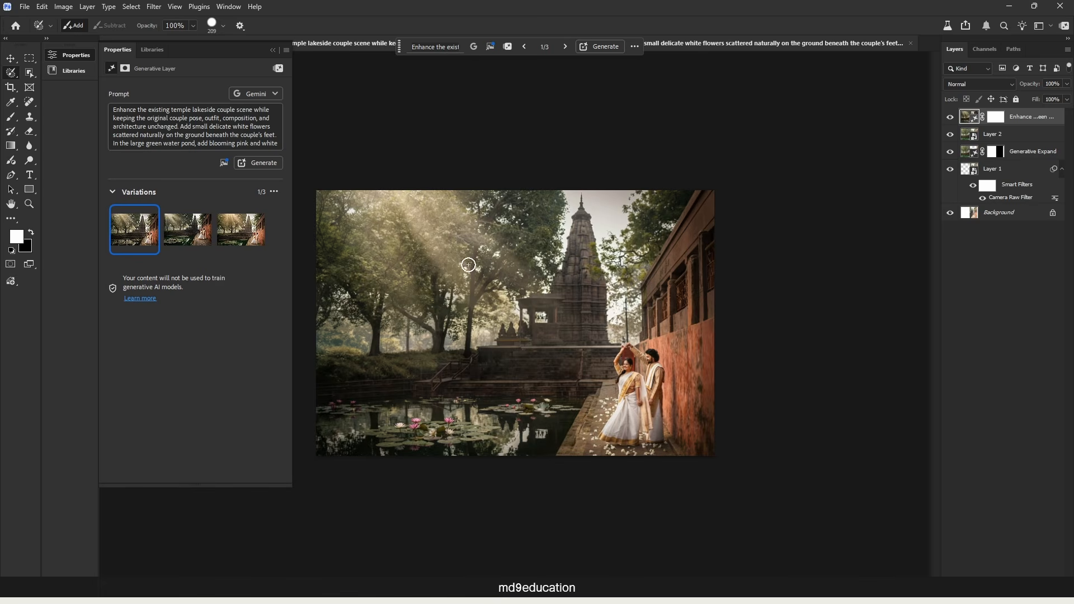
click(273, 51)
key(ctrl+0)
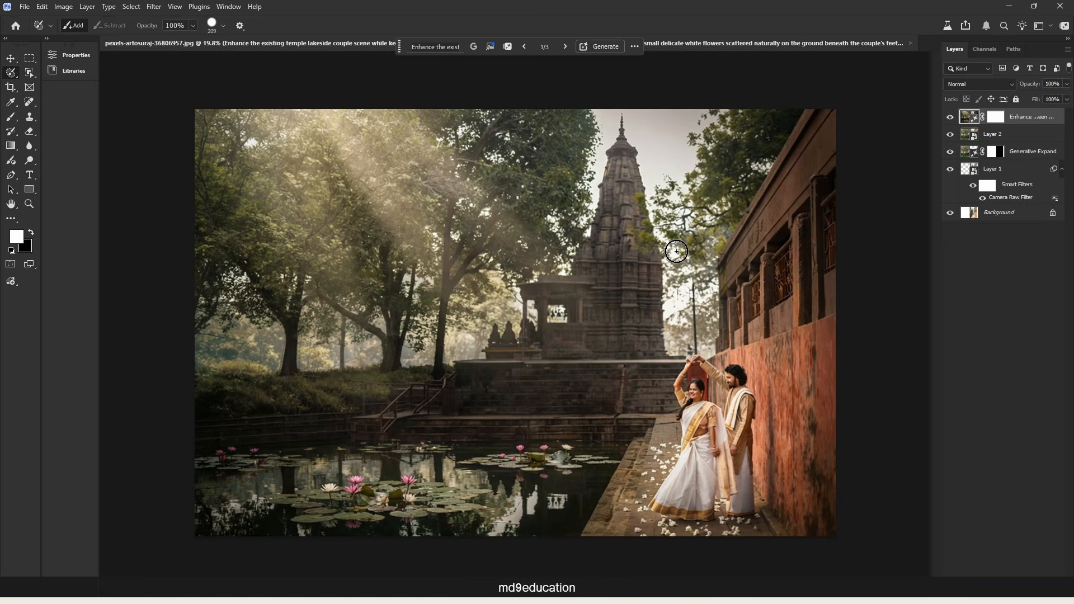
key(ctrl+0)
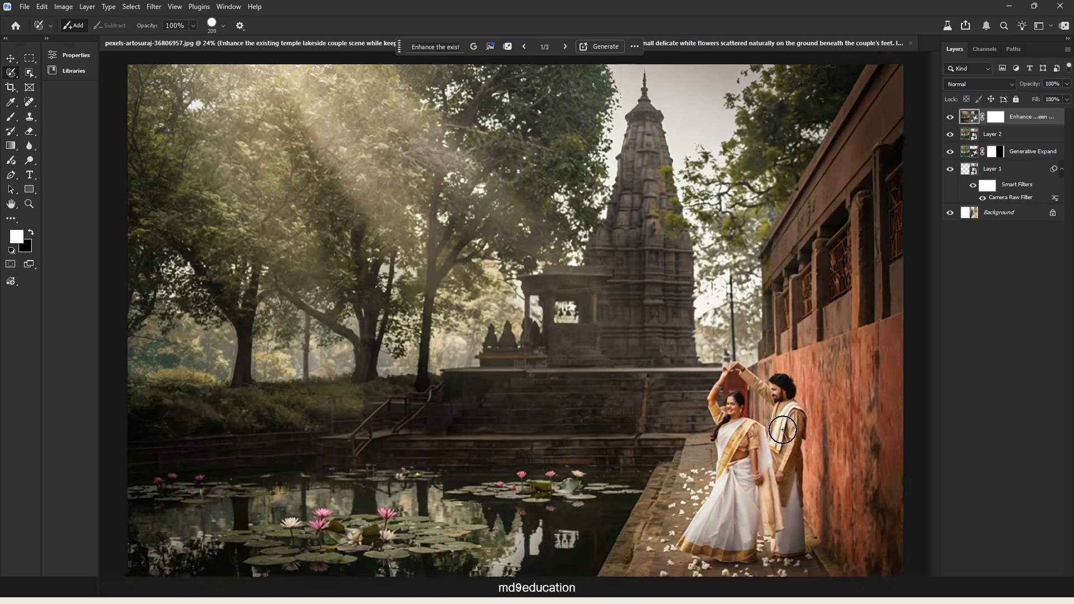
scroll(783, 430, up, 5)
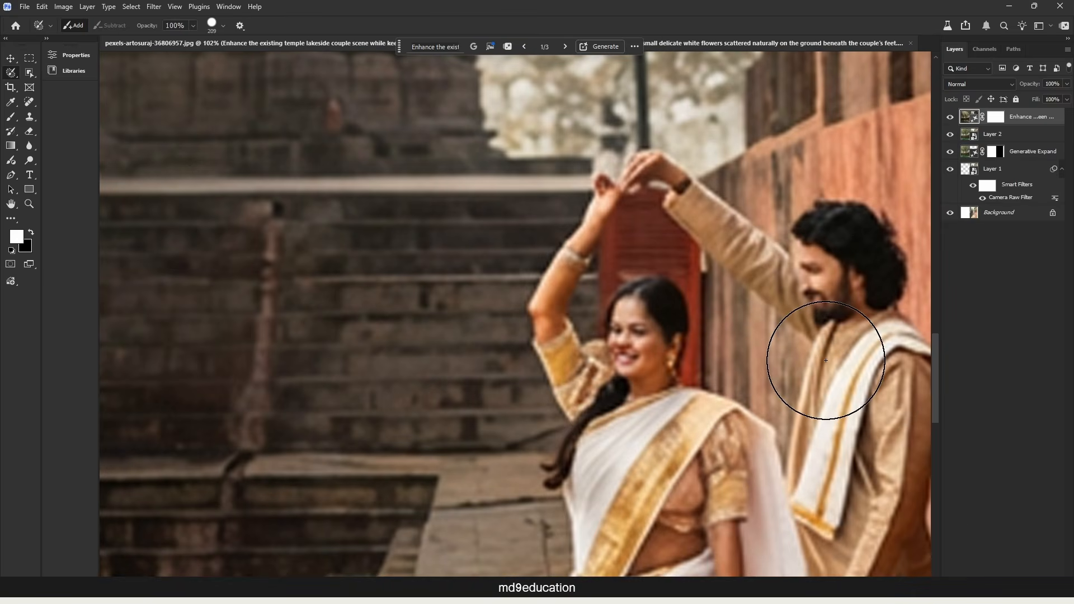
Duplicate Layer 2 as a new smart object via copy, rasterize the copy and move it above the generative layer.
click(1004, 139)
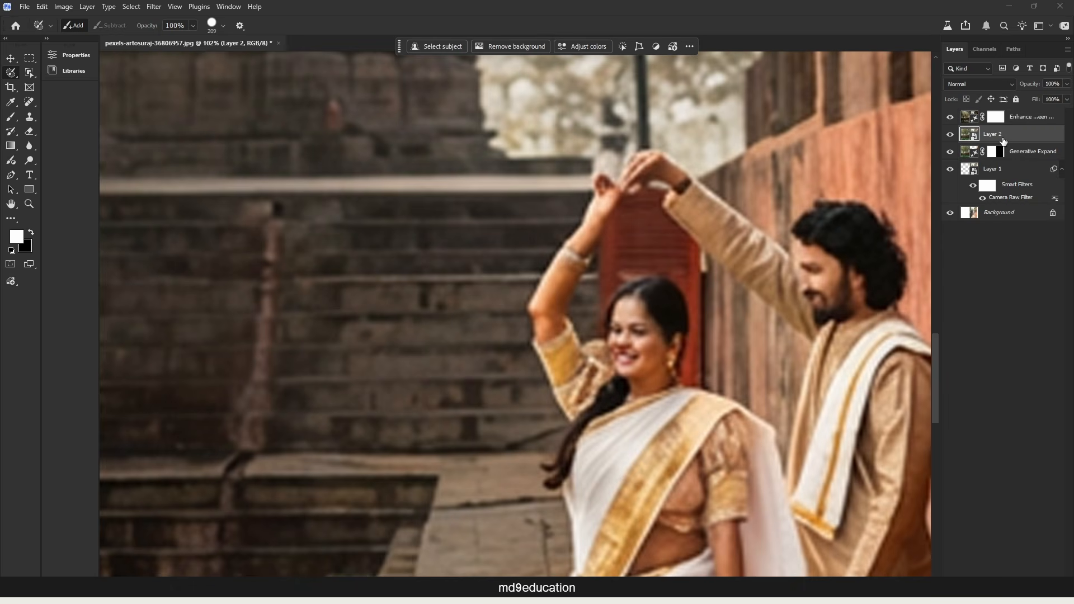
right_click(1003, 140)
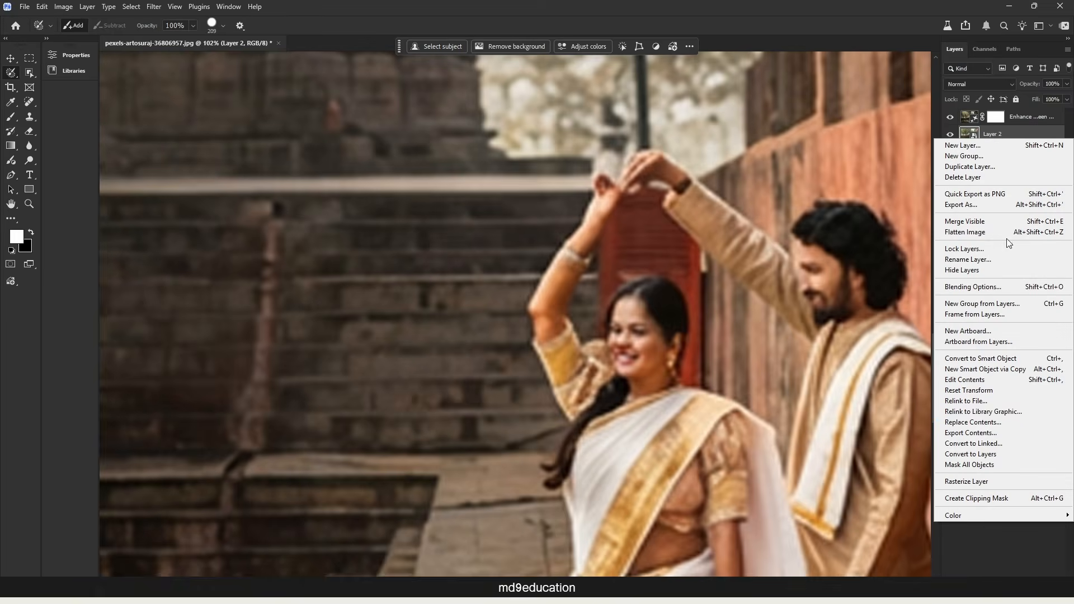
click(1009, 370)
right_click(1012, 138)
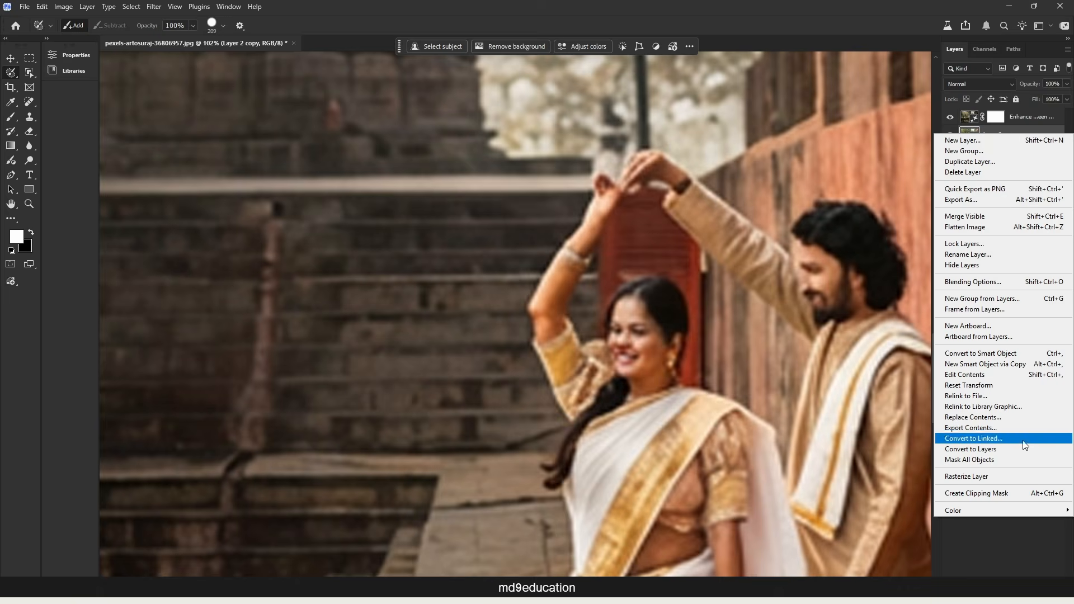
click(1012, 476)
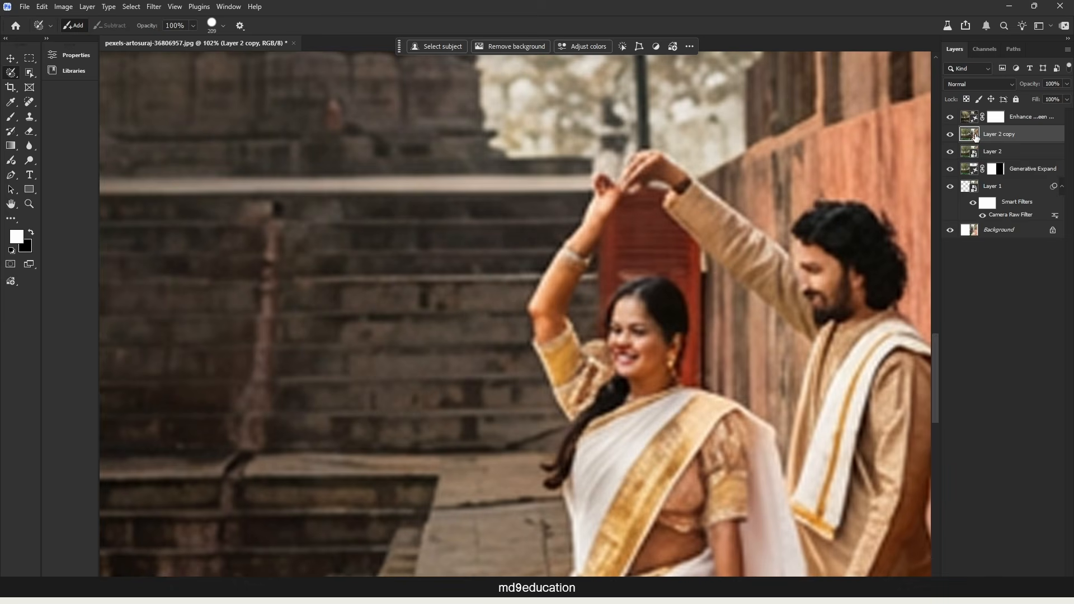
drag(977, 137, 979, 117)
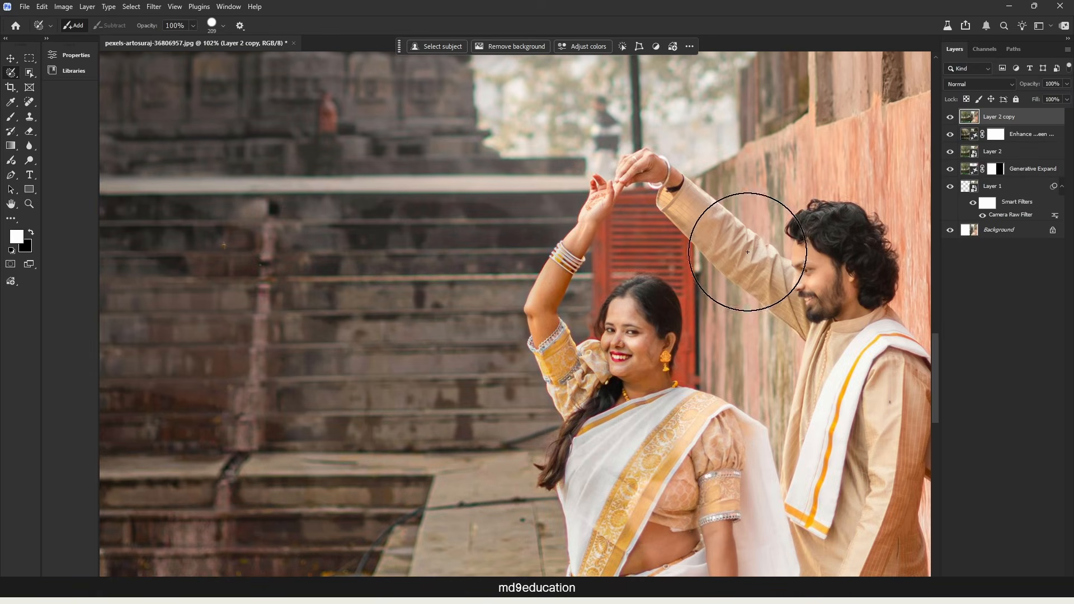
Try to isolate the couple on the rasterized copy with Select Subject and clear the selection.
scroll(818, 210, down, 2)
scroll(818, 210, down, 2)
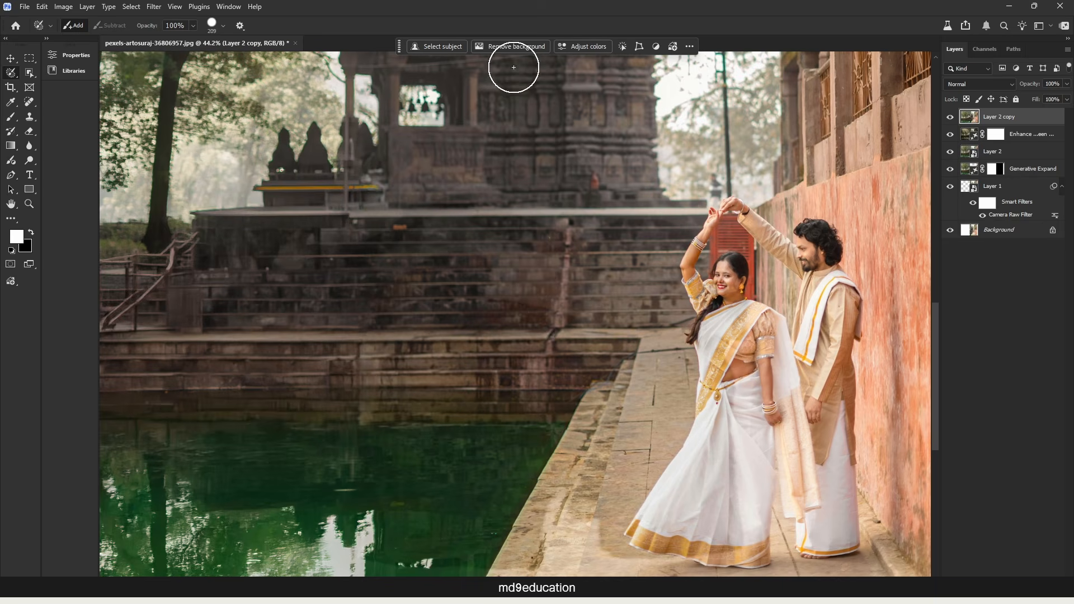
click(445, 46)
scroll(774, 453, down, 2)
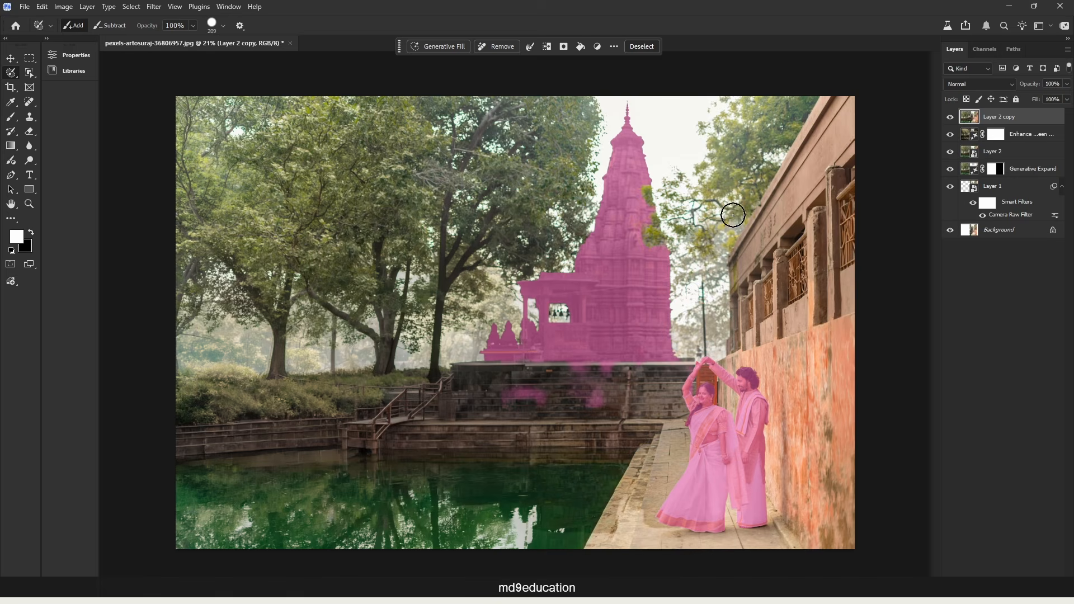
key(ctrl+d)
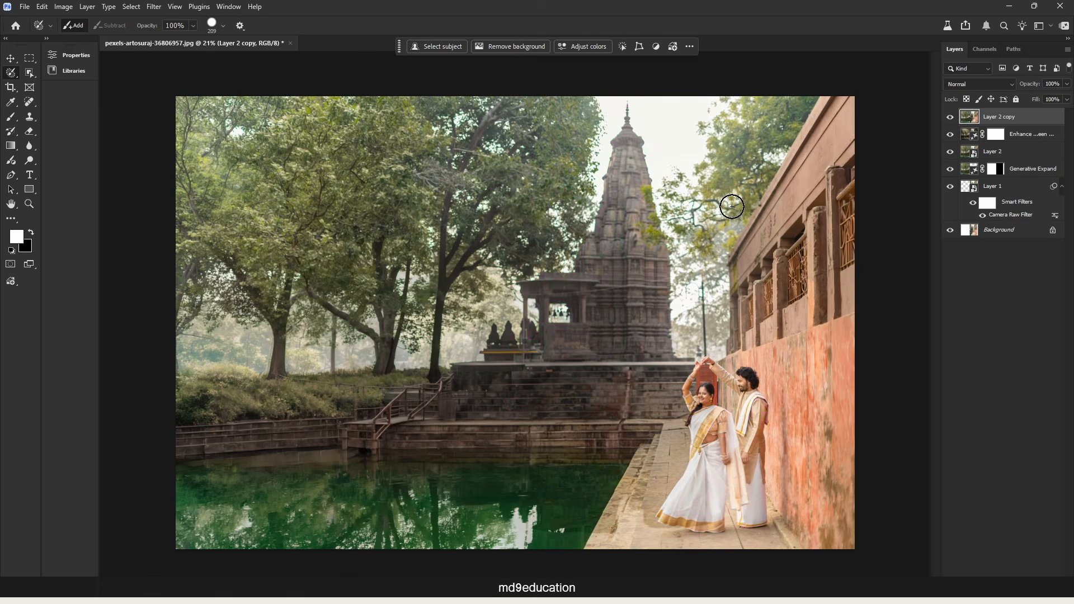
Select the couple with the Object Selection tool, mask the Layer 2 copy to them, and check the mask edges up close.
key(d)
click(29, 72)
click(100, 72)
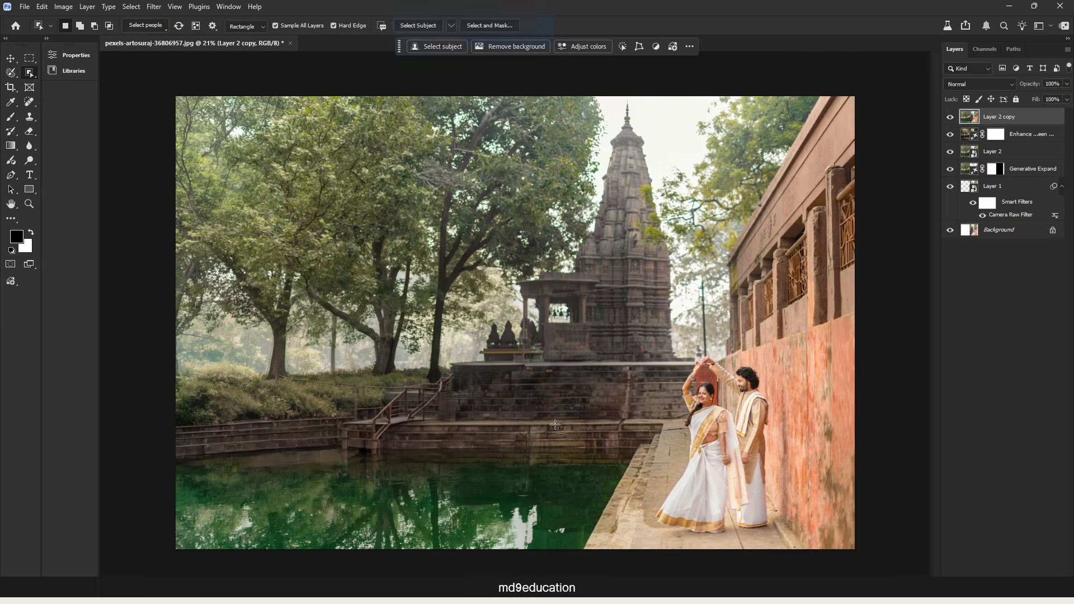
drag(668, 350, 780, 537)
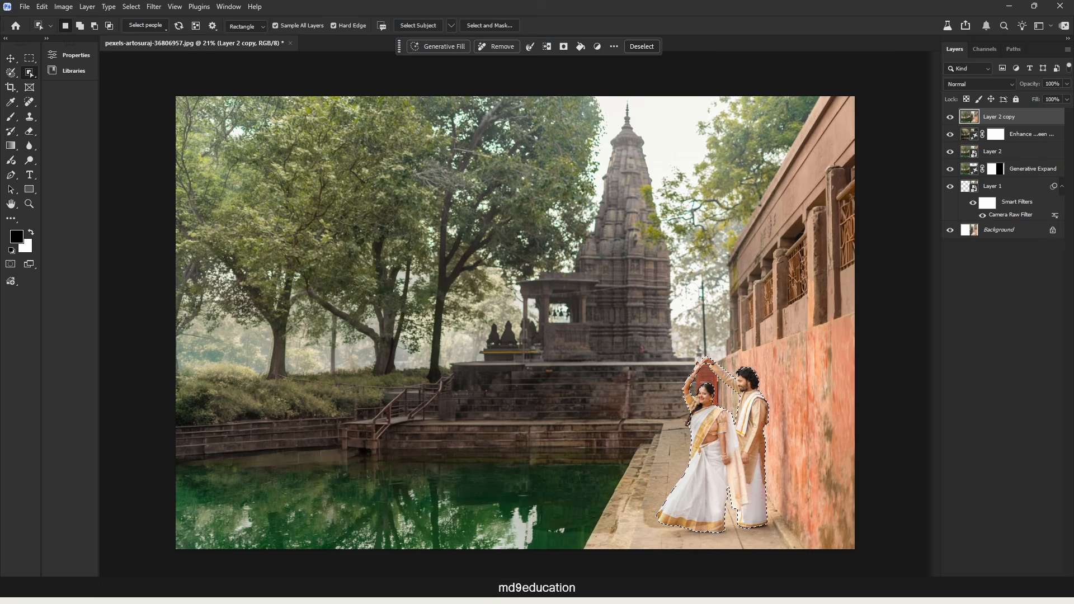
click(994, 583)
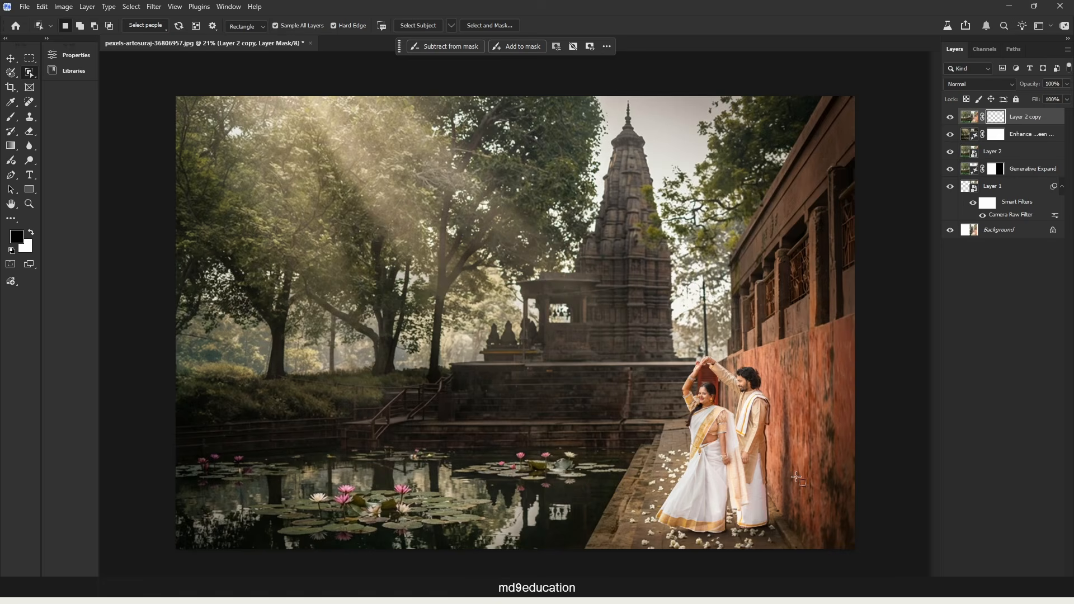
scroll(733, 404, up, 5)
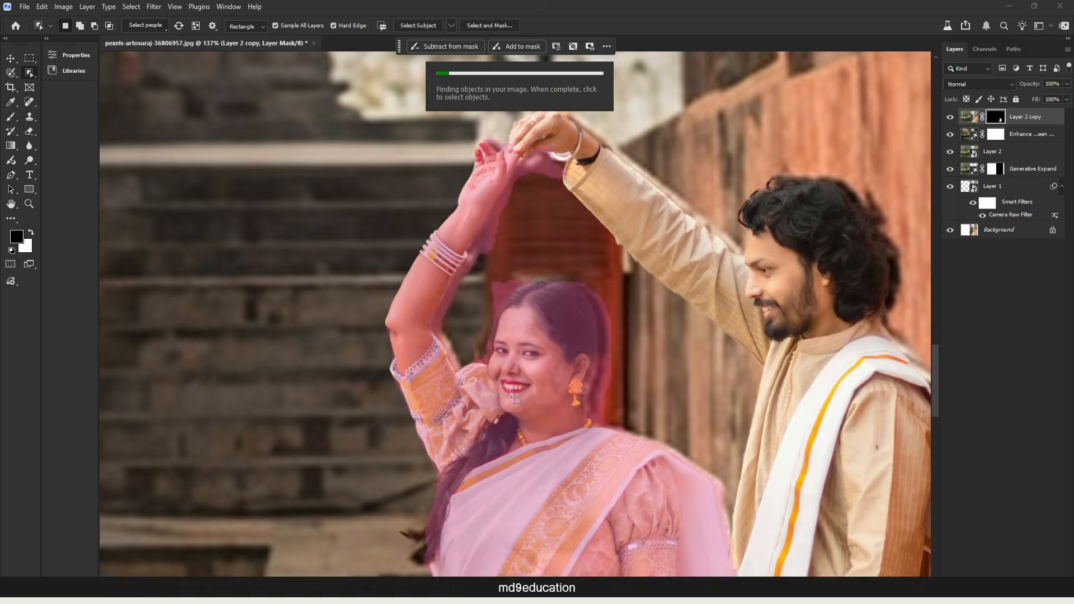
scroll(527, 393, down, 1)
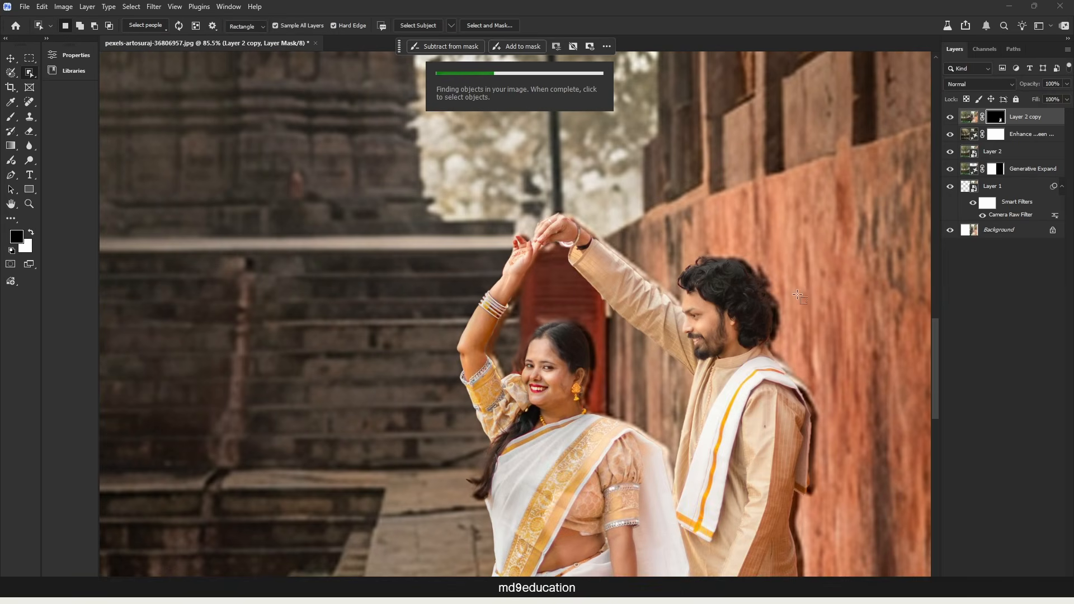
scroll(779, 287, down, 1)
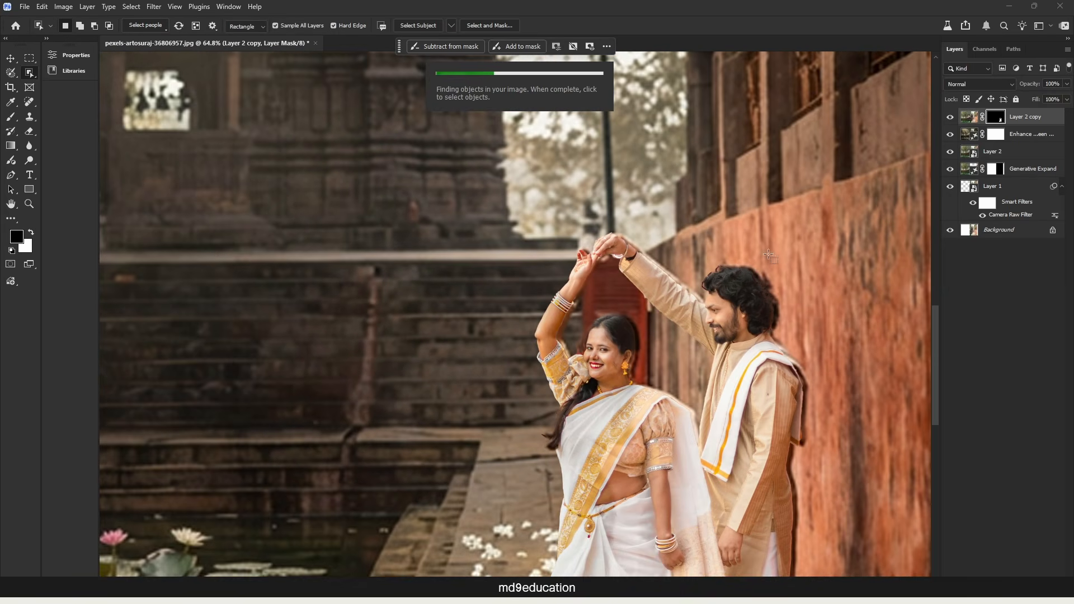
Hide the masked Layer 2 copy and select the generated couple on the generative layer with the Object Selection tool.
click(10, 58)
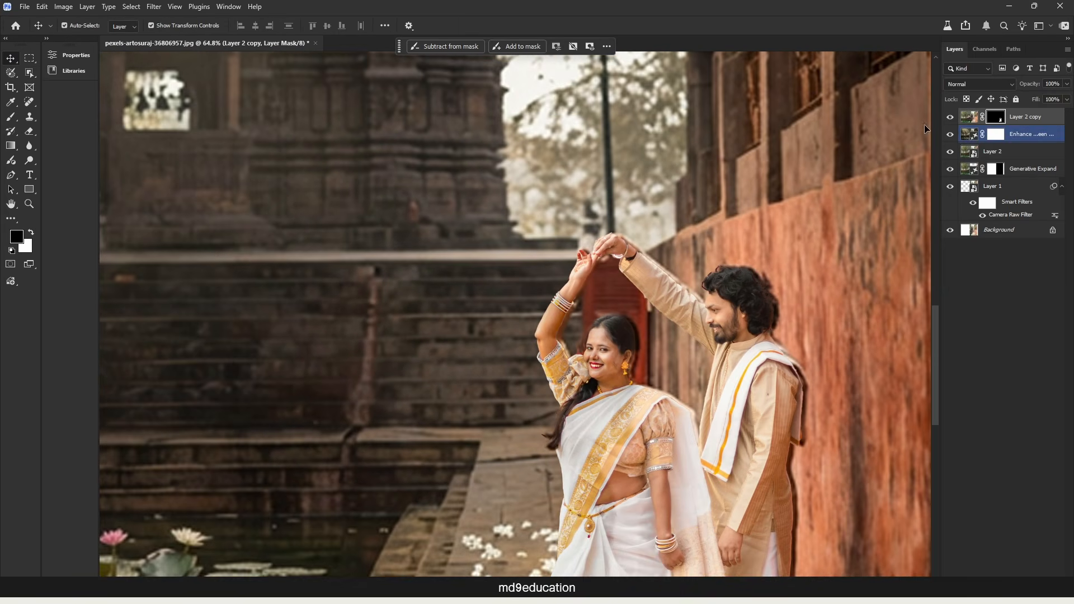
click(951, 117)
click(966, 140)
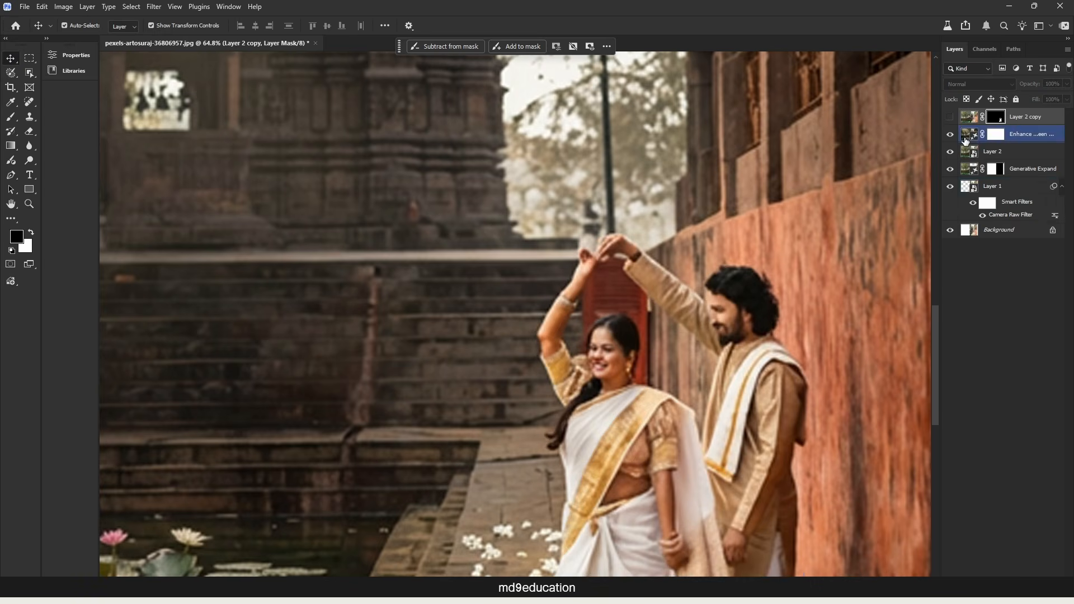
scroll(768, 282, down, 3)
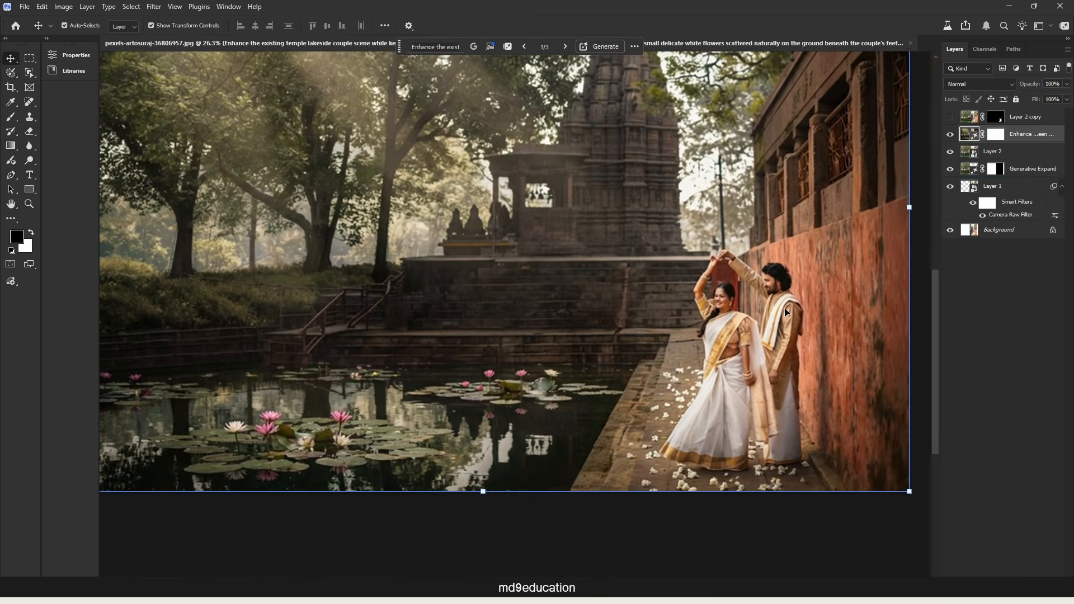
key(w)
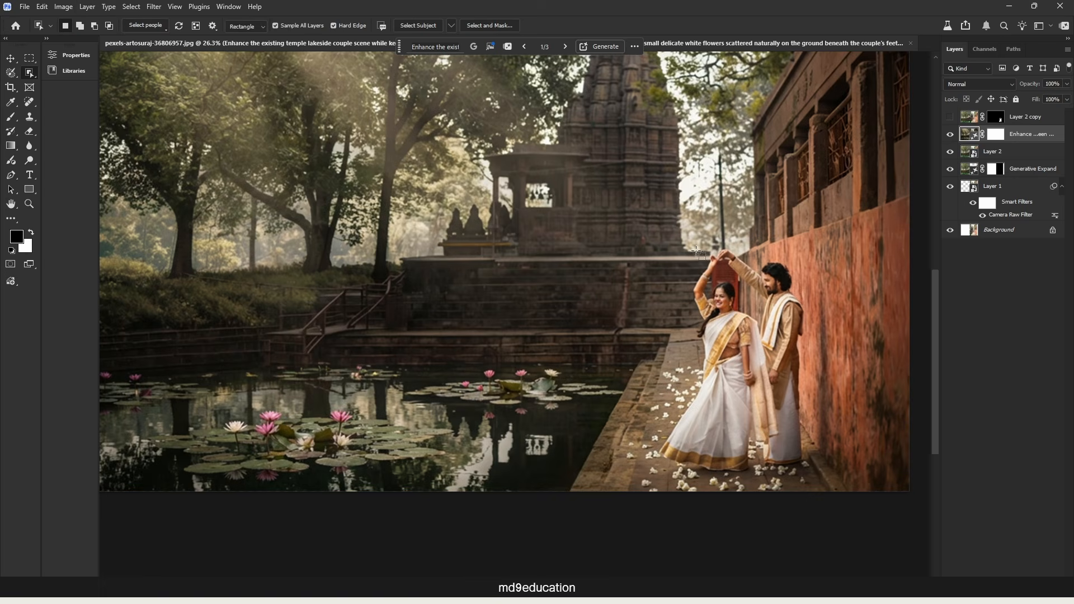
drag(699, 253, 847, 448)
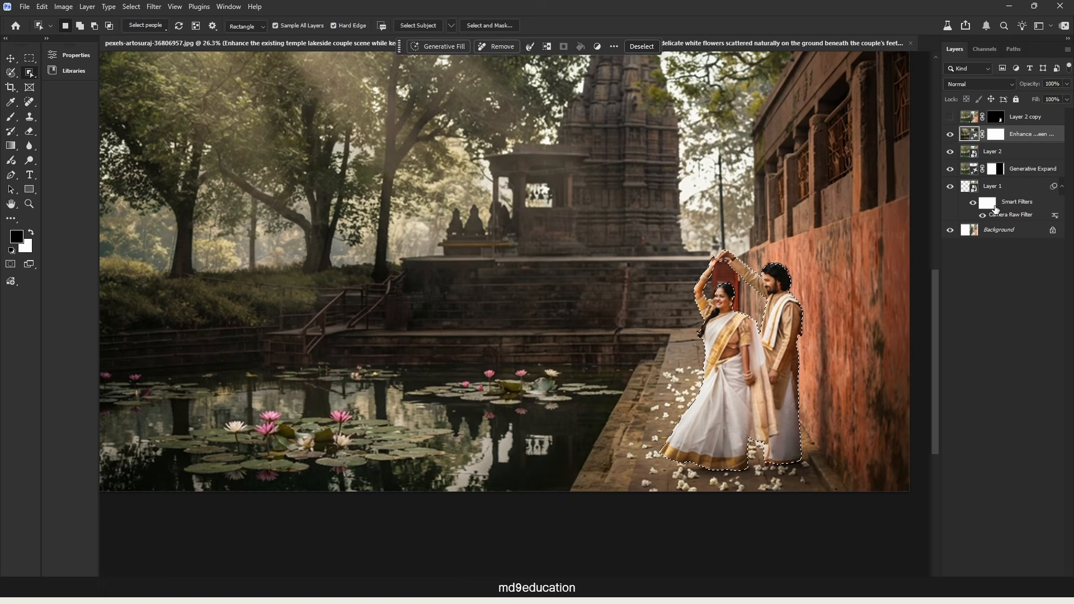
Expand the selection around the generated couple by 20 pixels.
scroll(758, 240, up, 1)
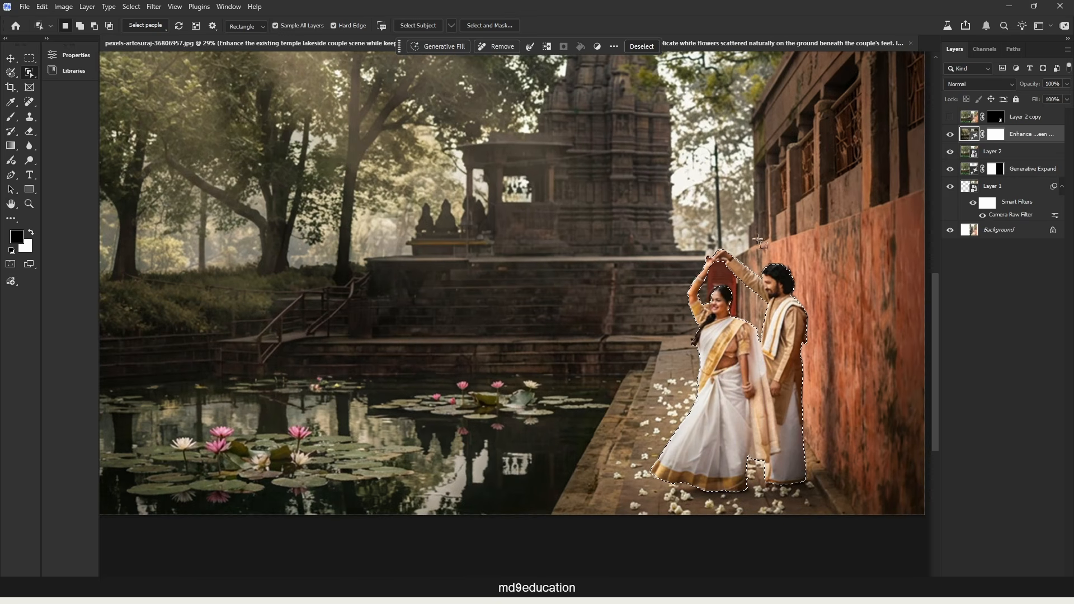
drag(399, 47, 403, 119)
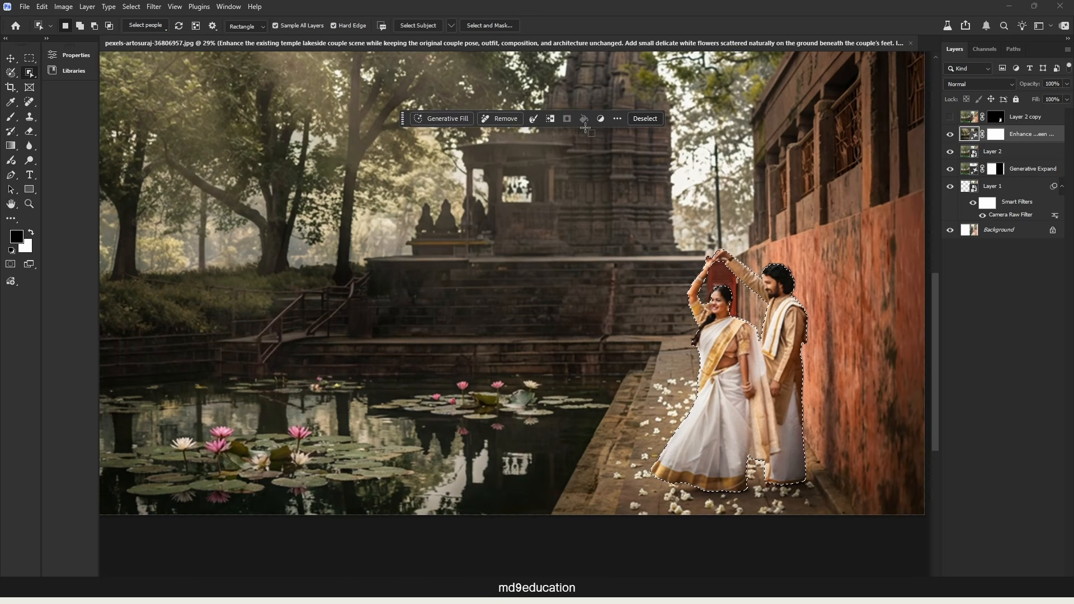
click(536, 120)
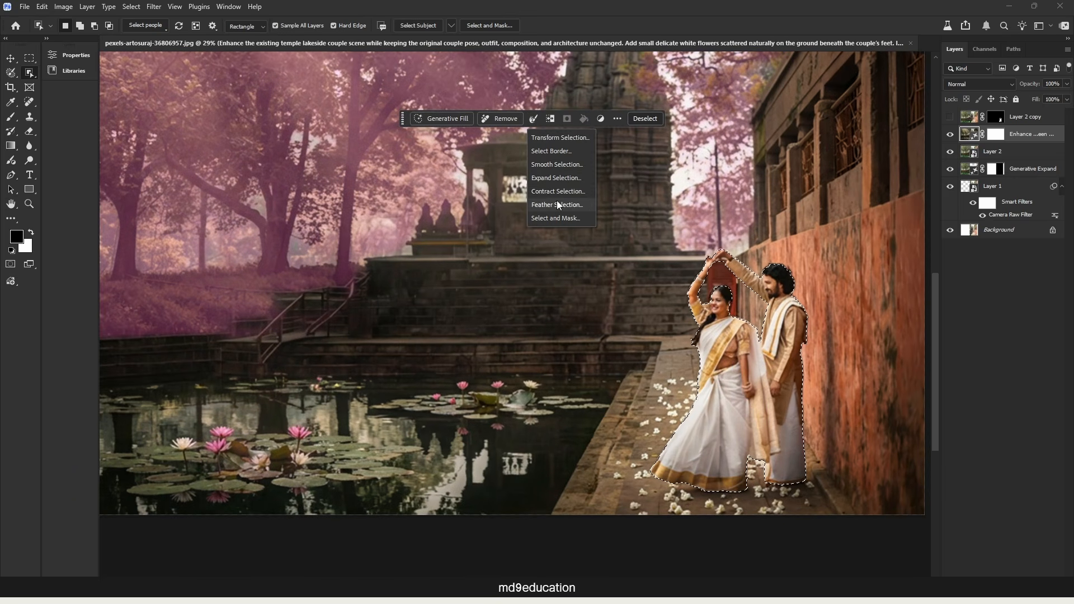
click(556, 178)
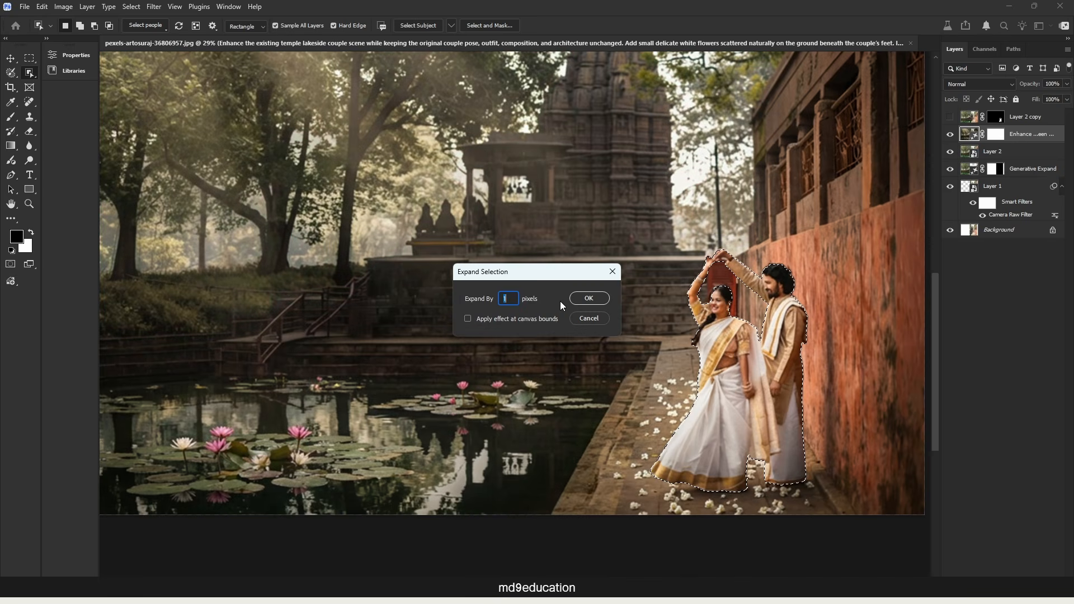
text(20)
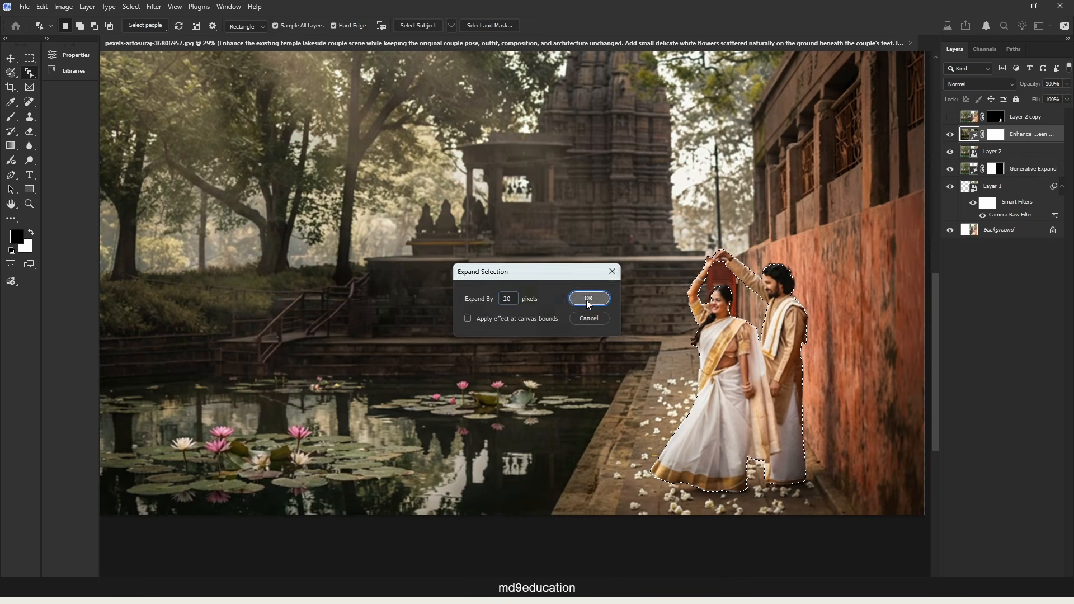
click(586, 299)
Remove the selected generated couple from the scene and stamp the visible layers into a new merged layer.
click(512, 119)
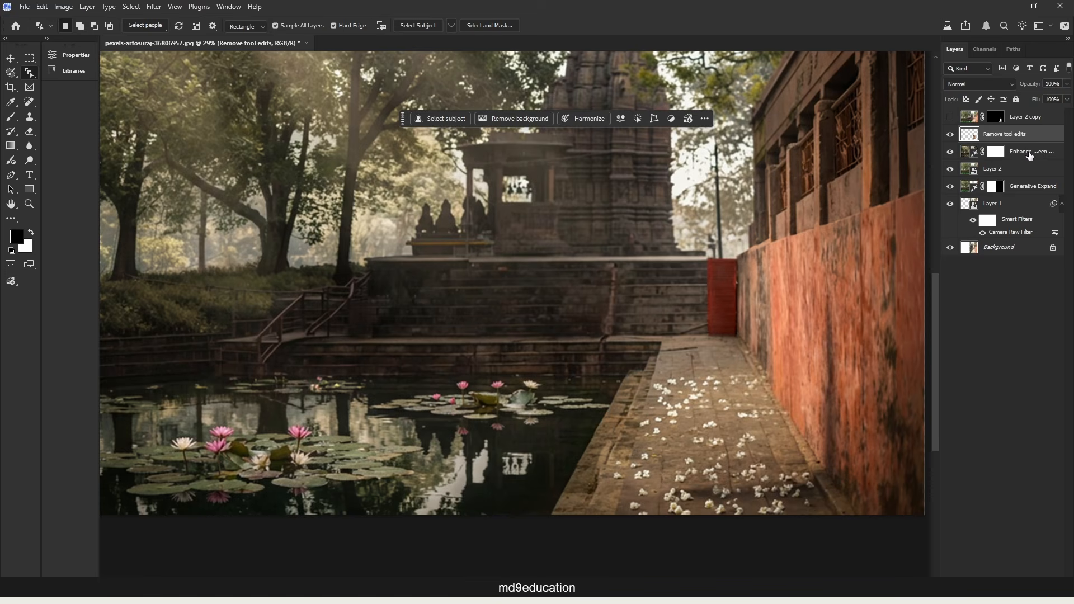
click(1031, 154)
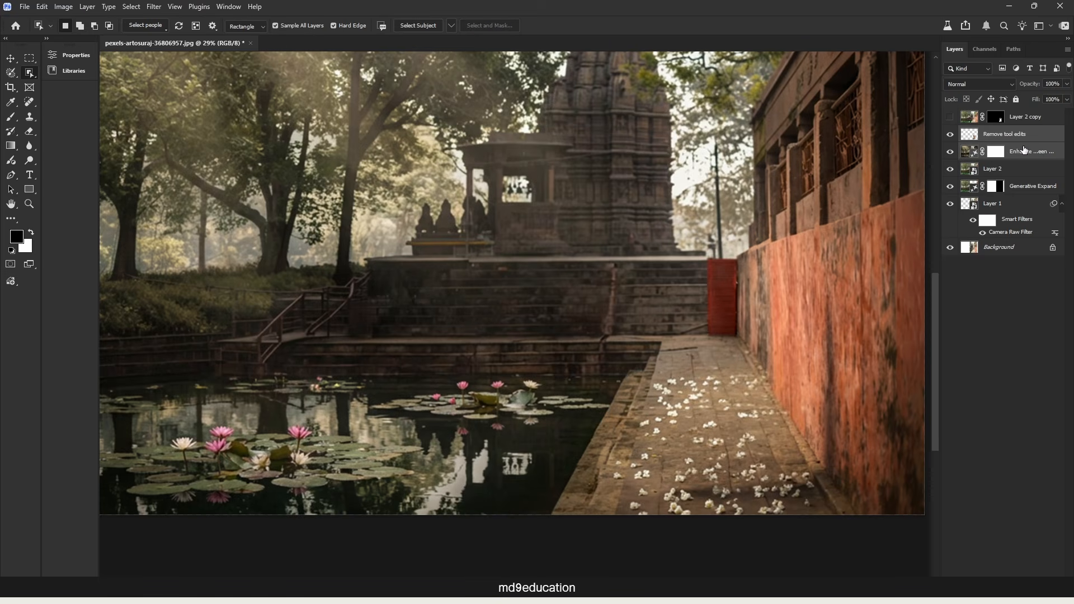
key(ctrl+shift+alt+e)
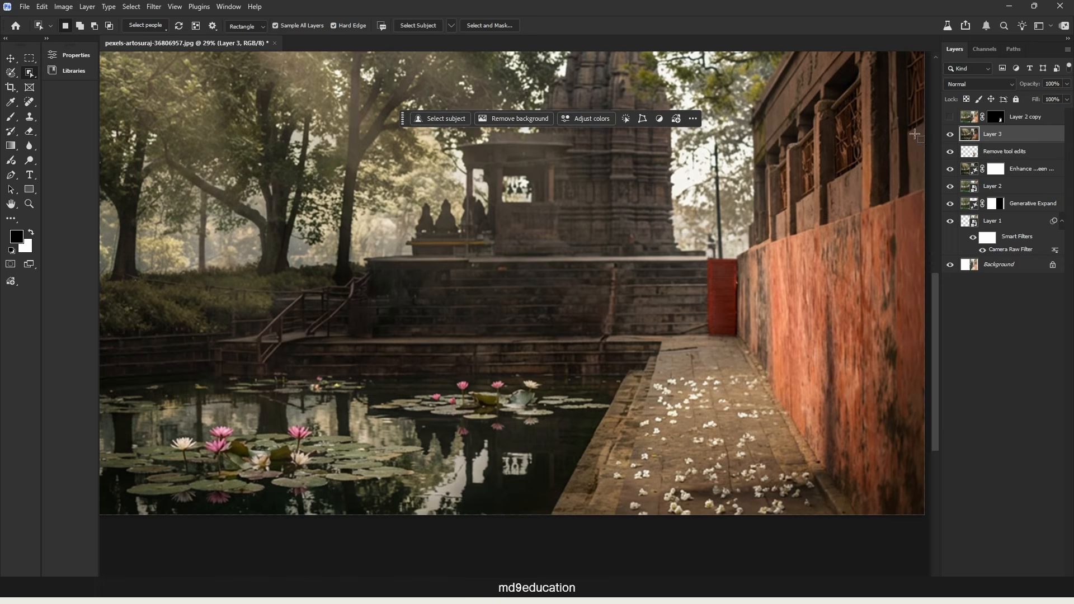
Show the masked Layer 2 copy again and harmonize the original couple with the cleaned background.
click(950, 117)
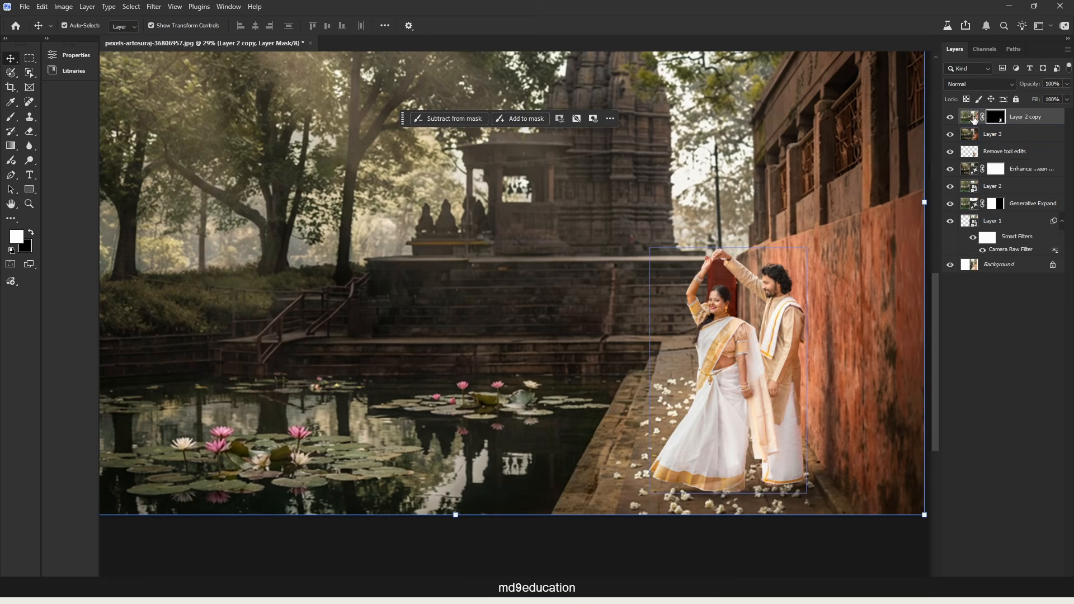
click(974, 119)
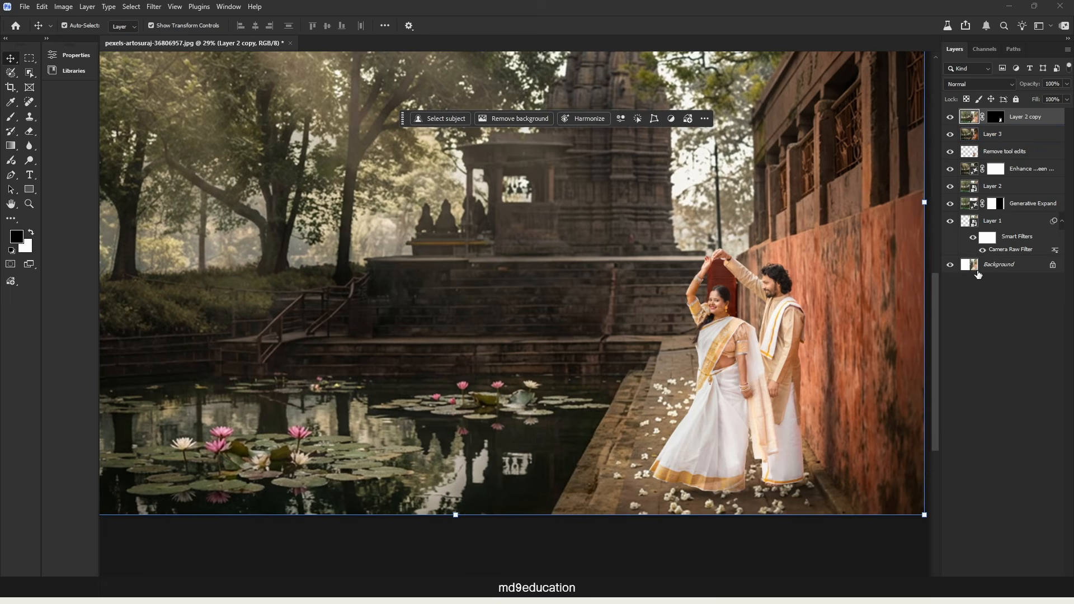
click(584, 119)
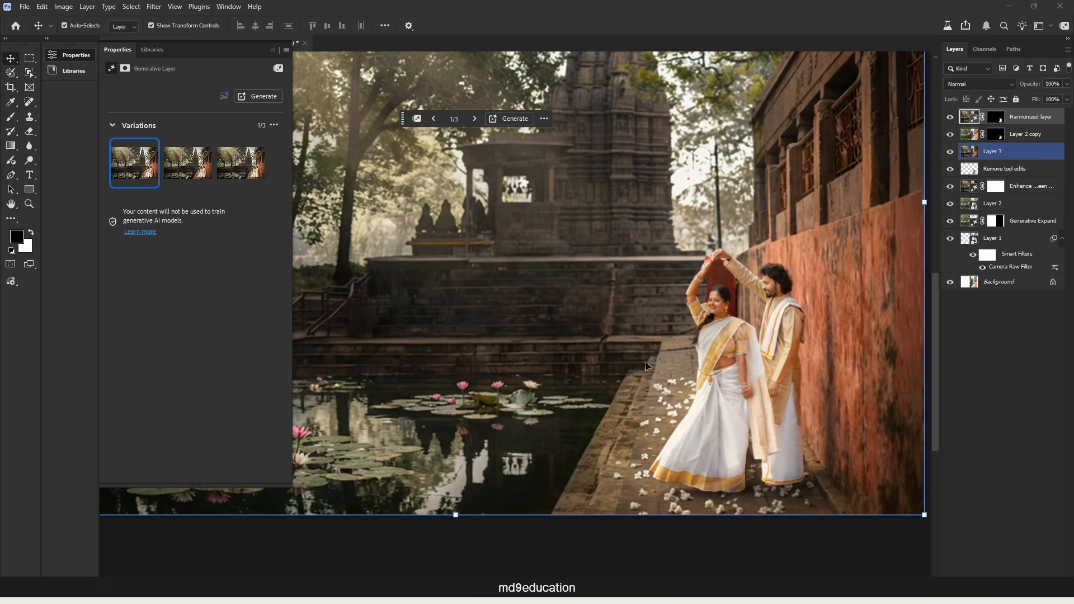
Compare the three harmonized variations, keep the first one and delete the other two.
mouse_move(197, 186)
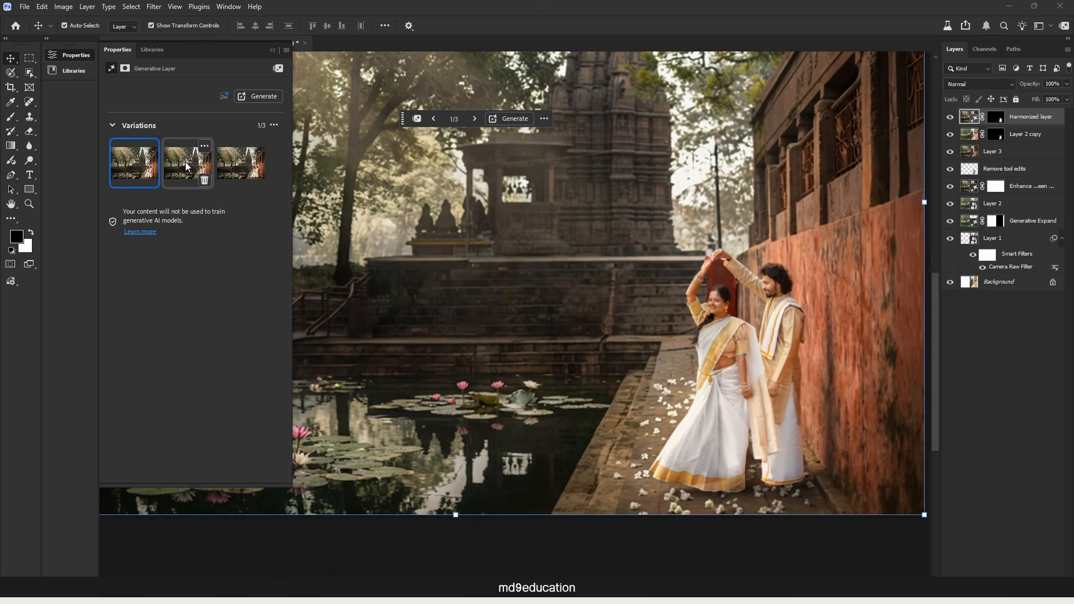
click(188, 167)
click(242, 167)
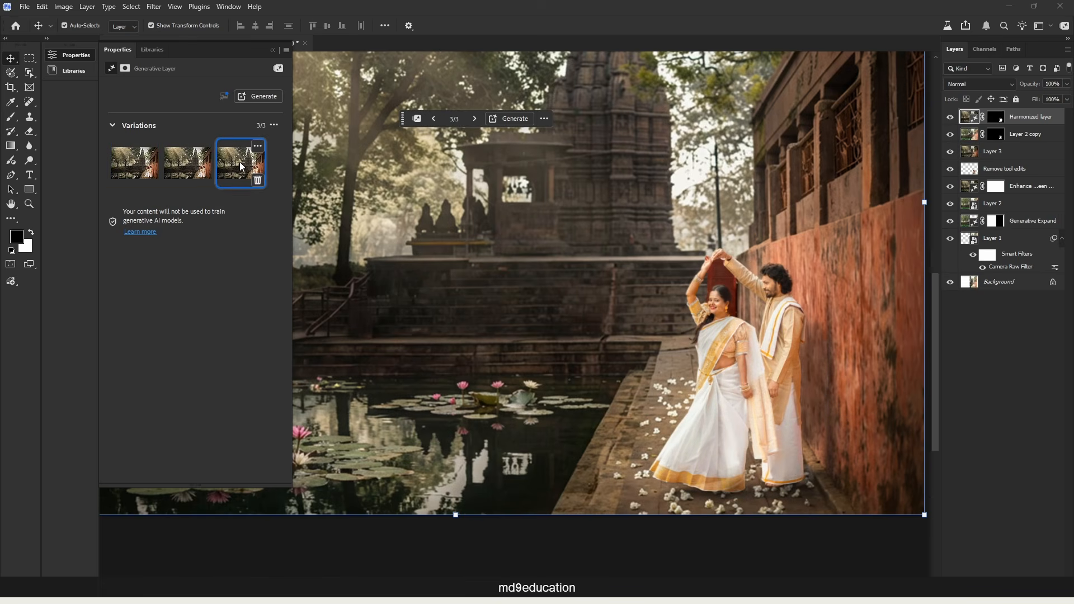
click(175, 176)
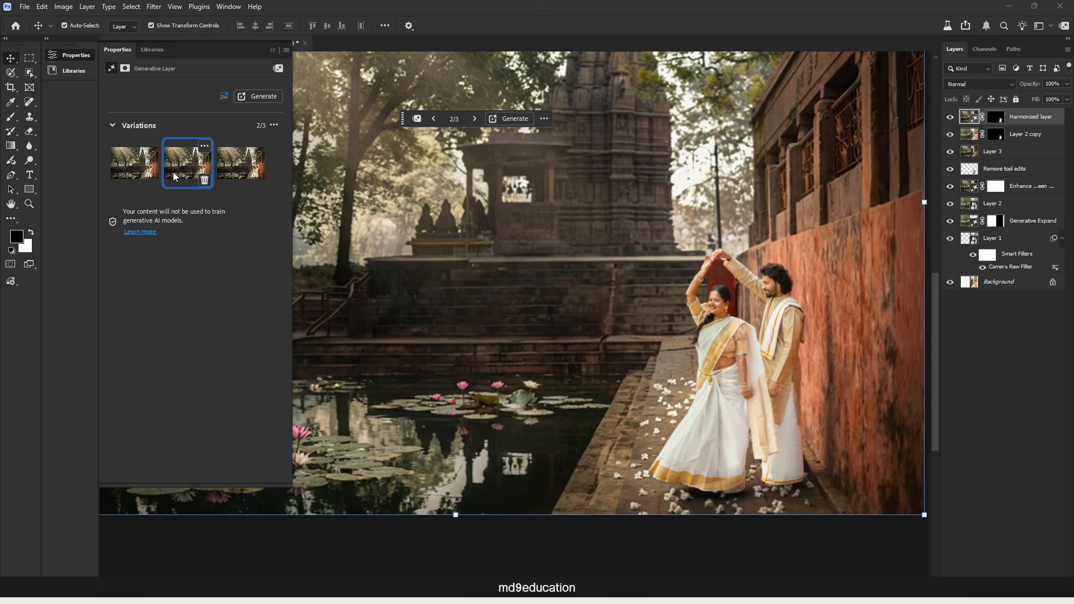
click(115, 175)
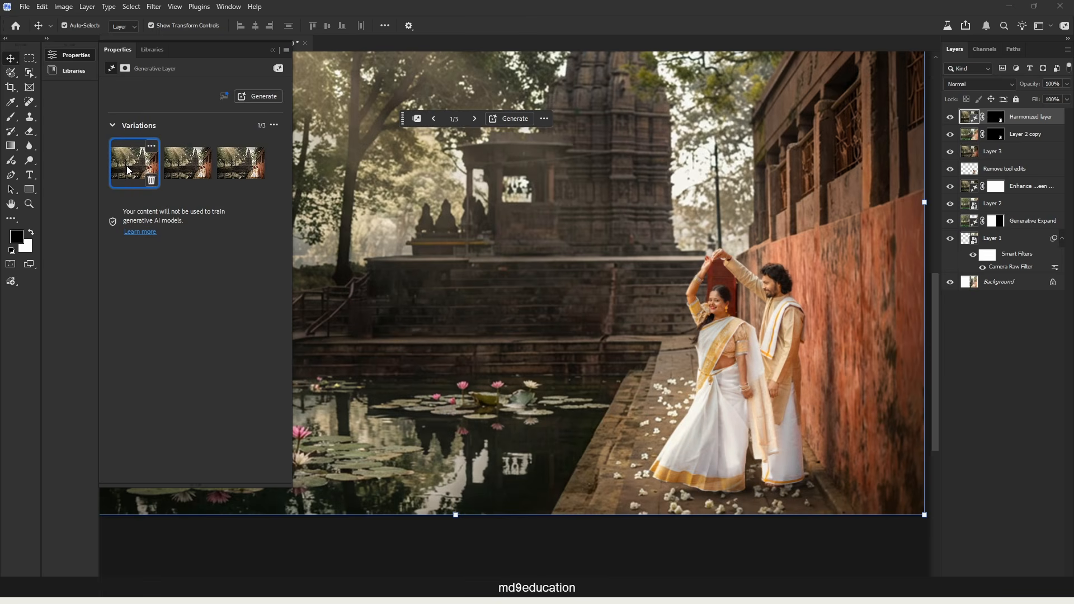
click(185, 167)
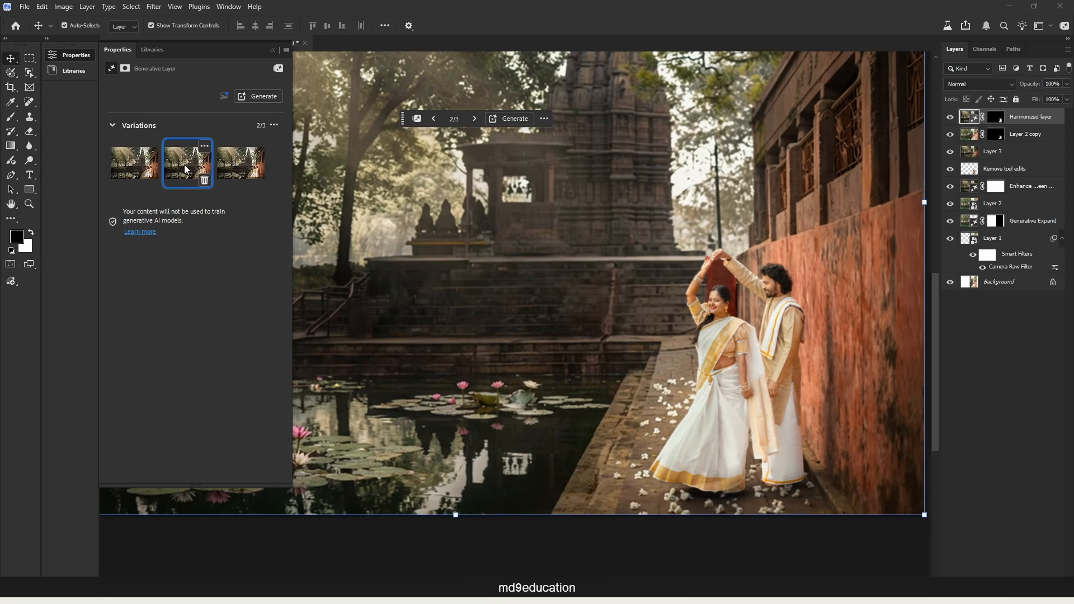
click(132, 165)
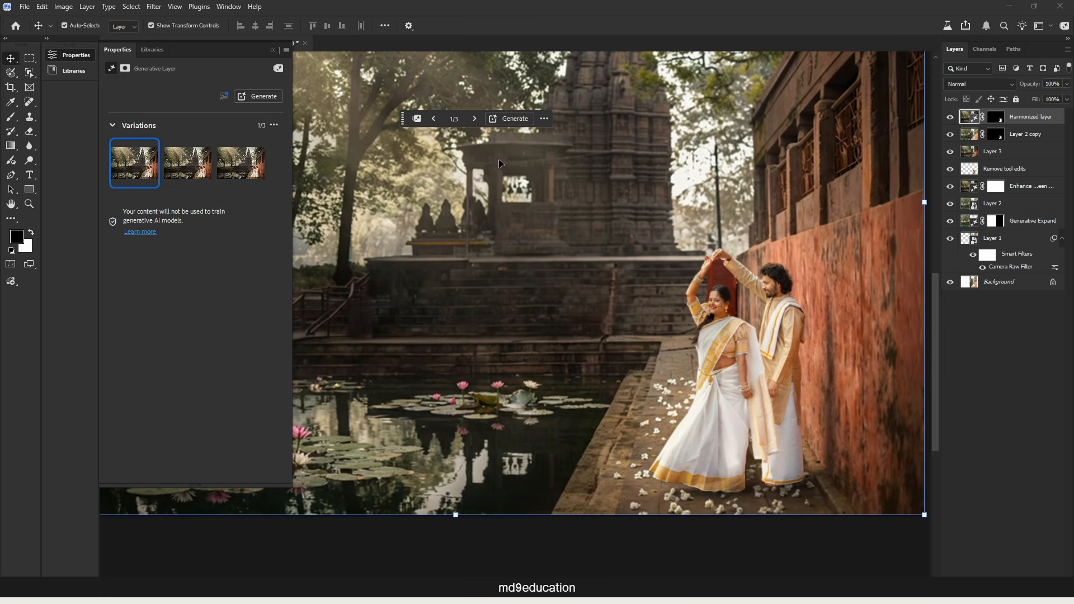
click(502, 166)
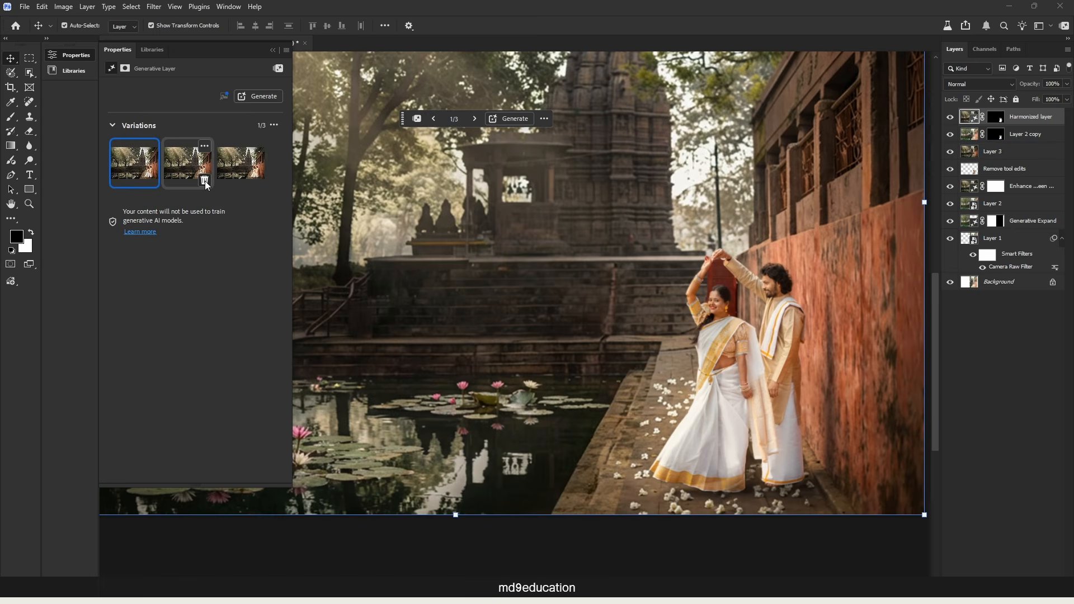
click(259, 182)
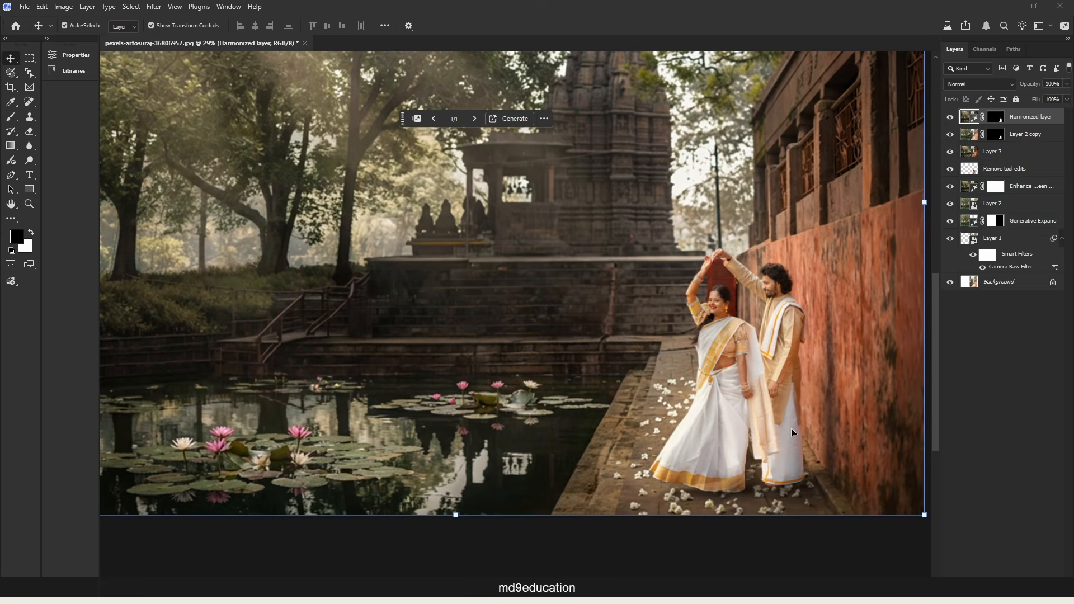
Target the Harmonized layer's mask and ready the Brush tool with black to refine the couple's edges.
scroll(789, 330, up, 2)
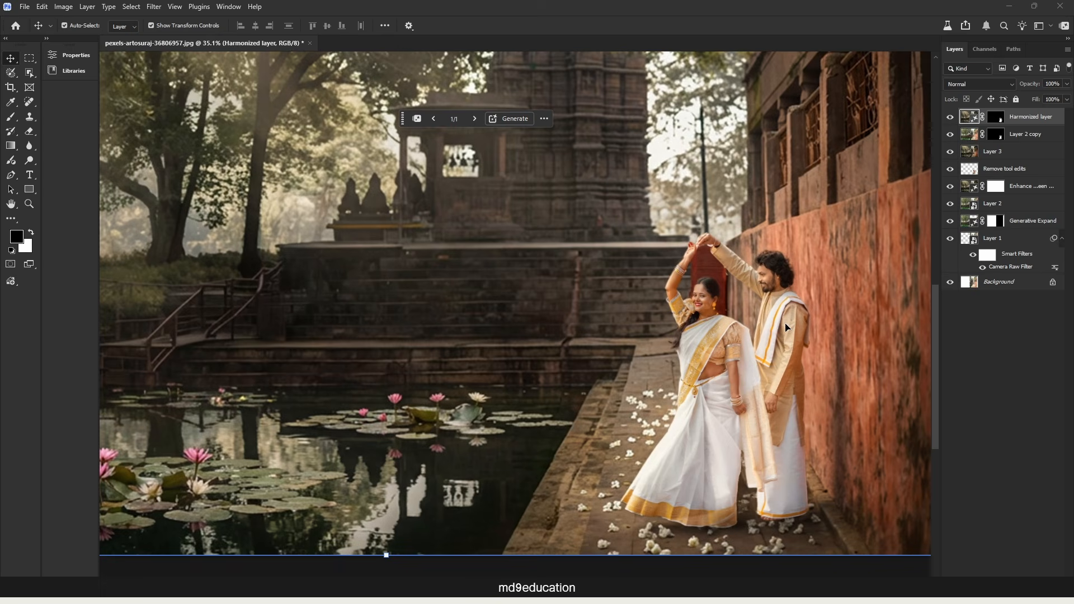
scroll(723, 286, up, 5)
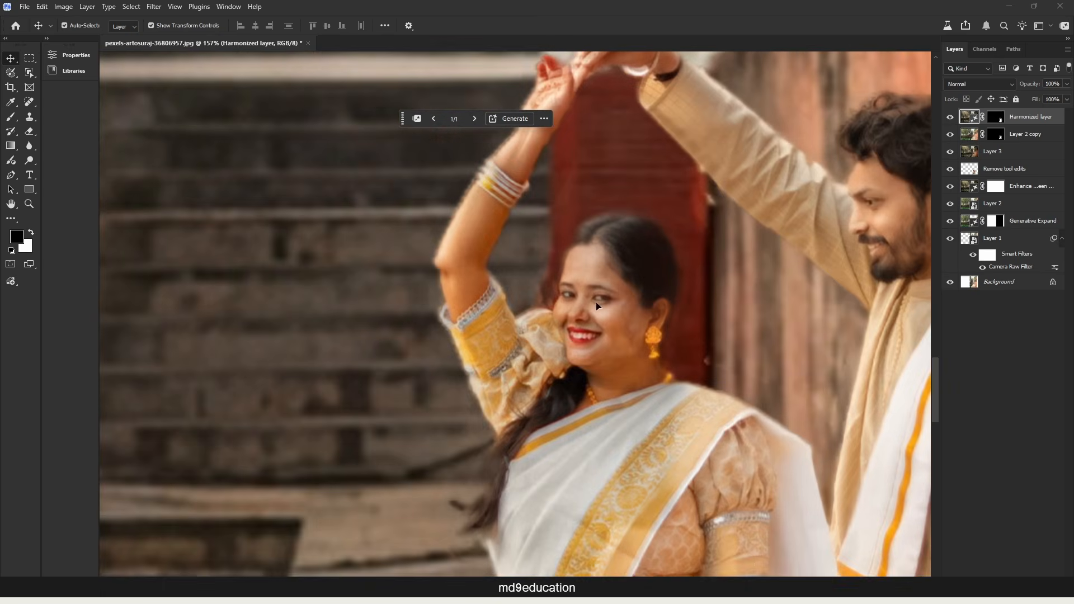
click(1000, 120)
key(ctrl+1)
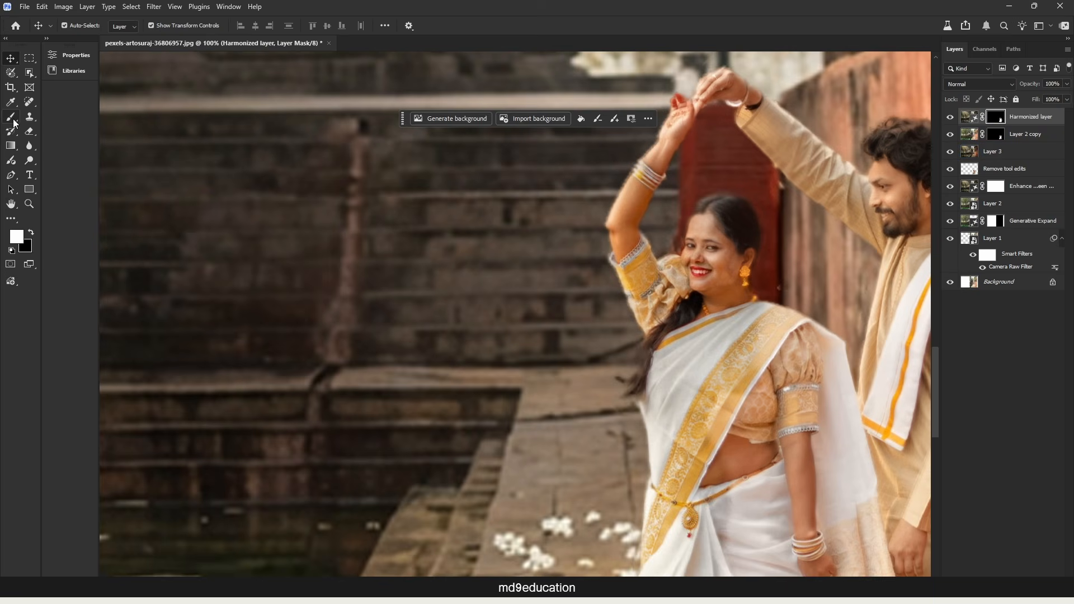
click(13, 118)
key(x)
Add a Color Lookup adjustment layer at the top of the layer stack.
scroll(600, 161, down, 2)
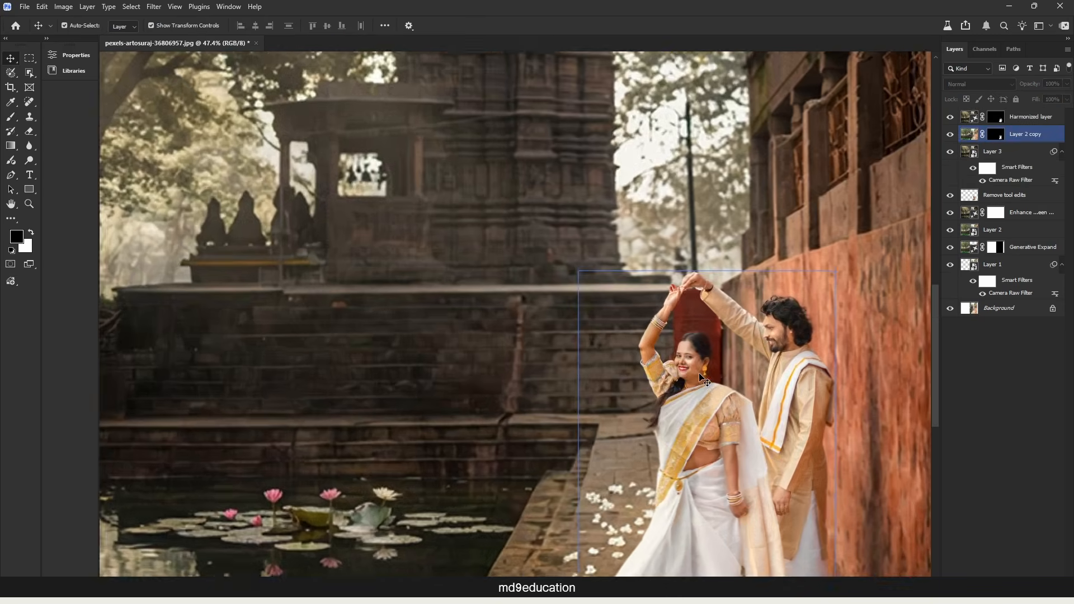
scroll(646, 351, down, 3)
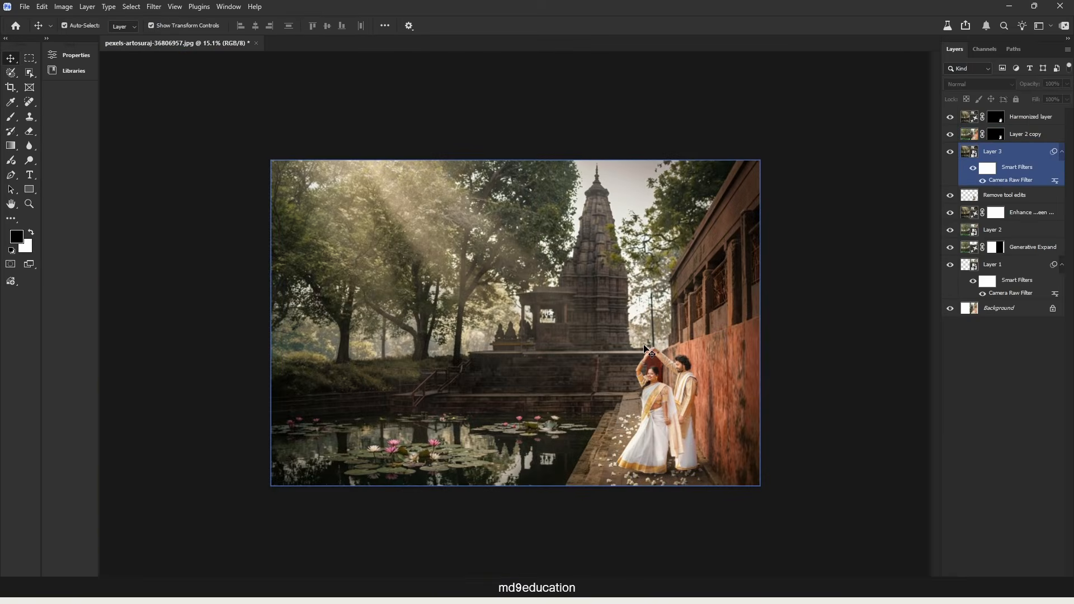
scroll(648, 350, up, 3)
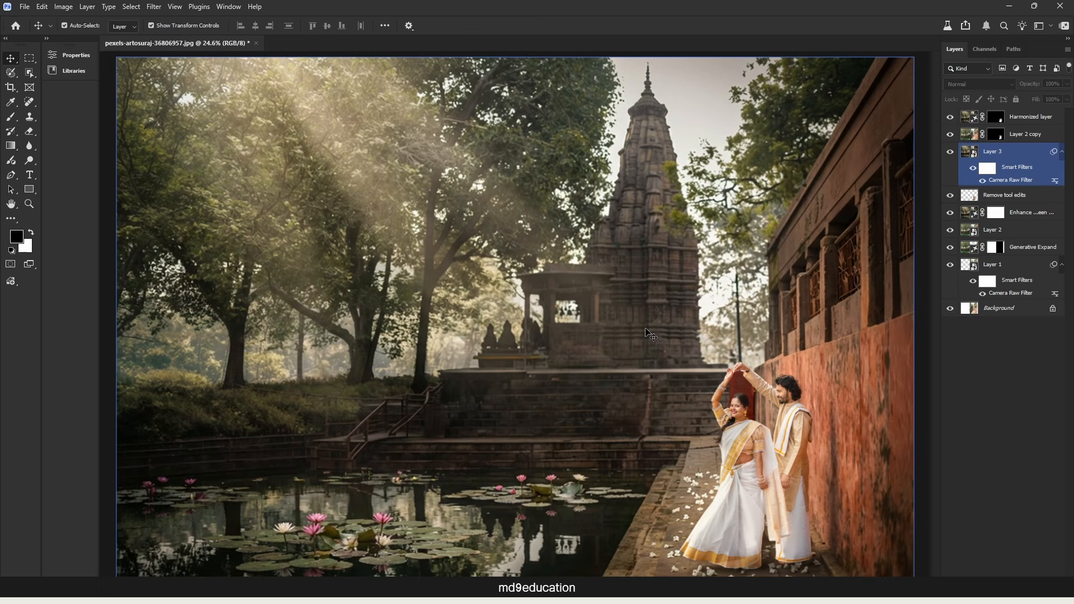
click(980, 419)
click(1009, 582)
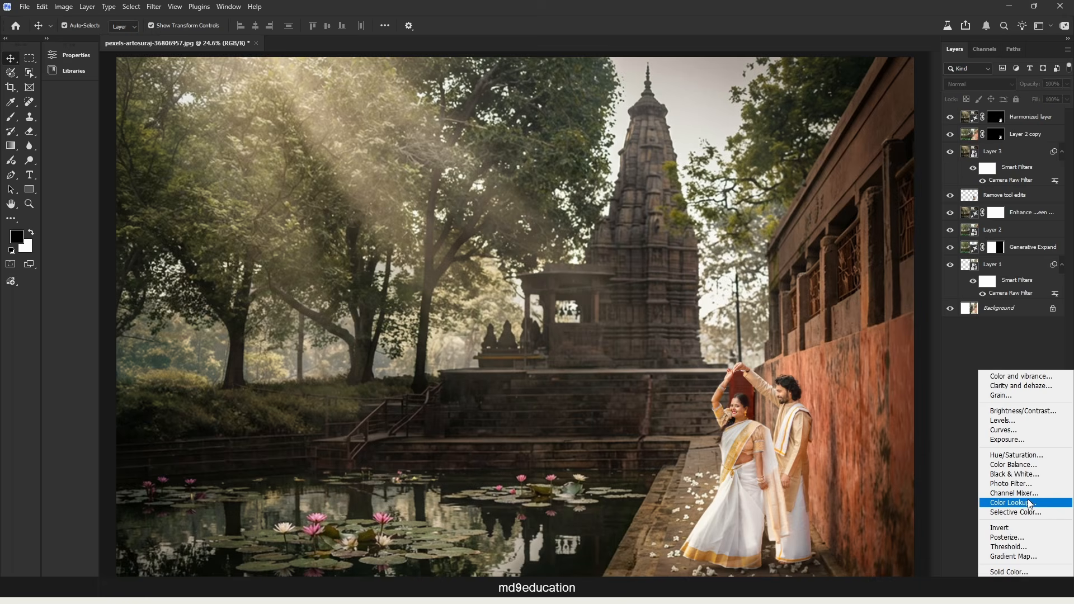
click(1029, 505)
Try the 2Strip.look LUT on the Color Lookup layer and settle on Moonlight.3DL.
click(187, 87)
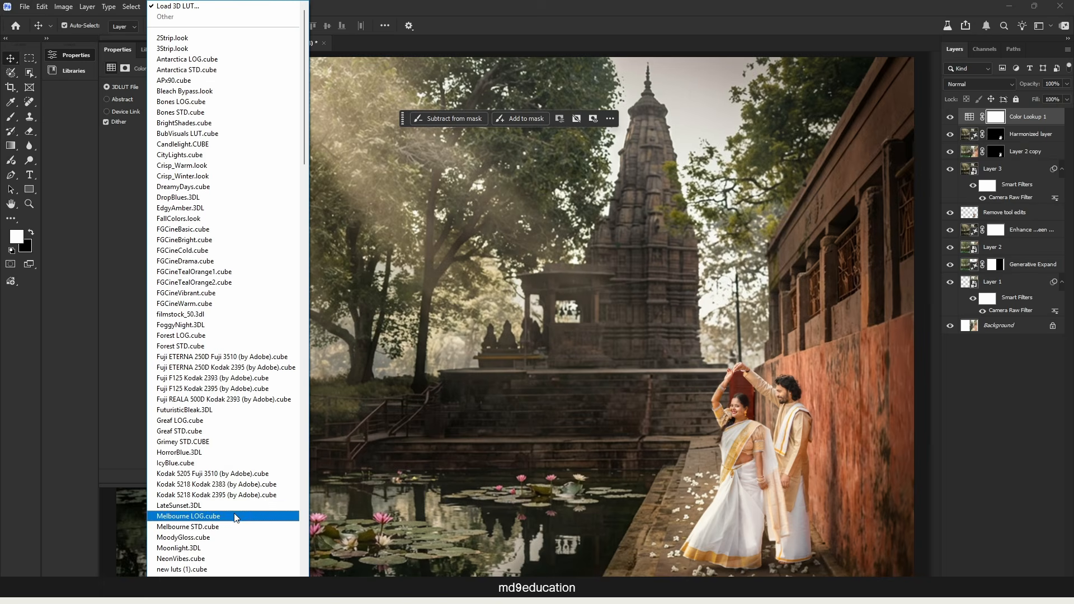
click(228, 41)
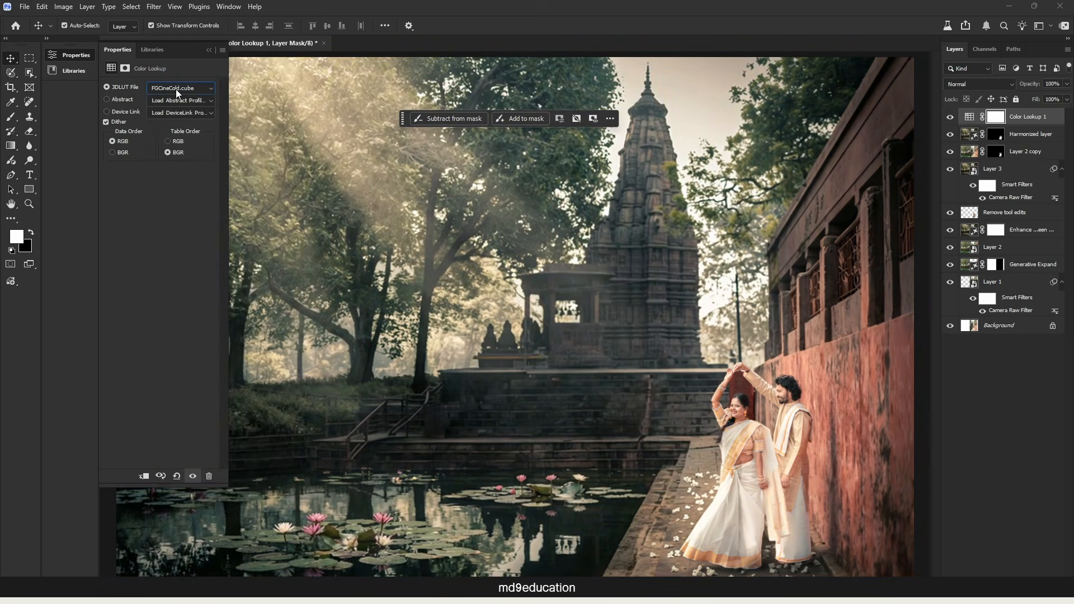
click(177, 90)
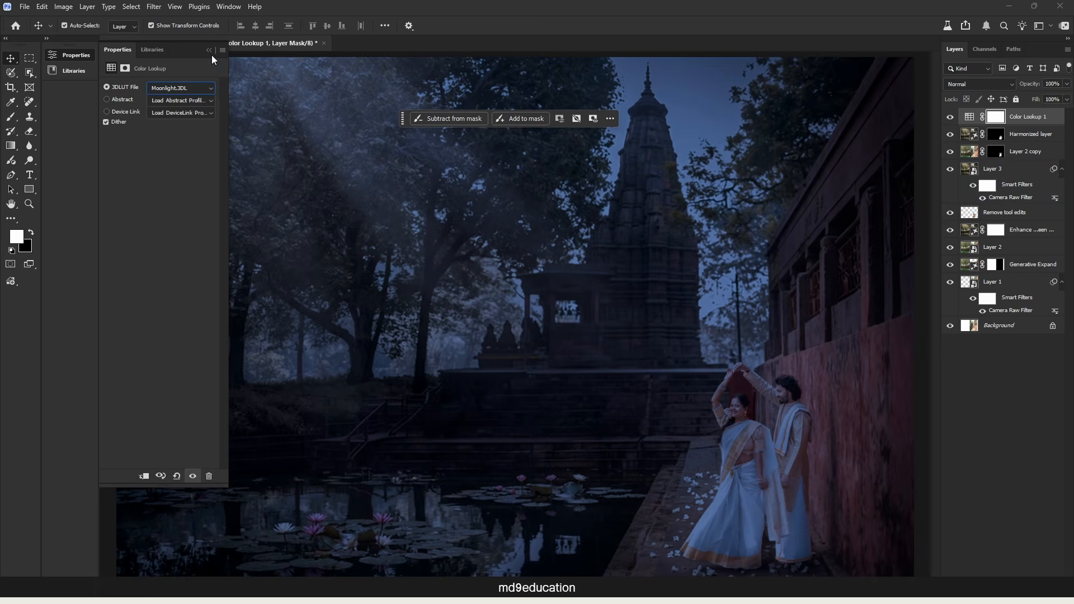
click(209, 49)
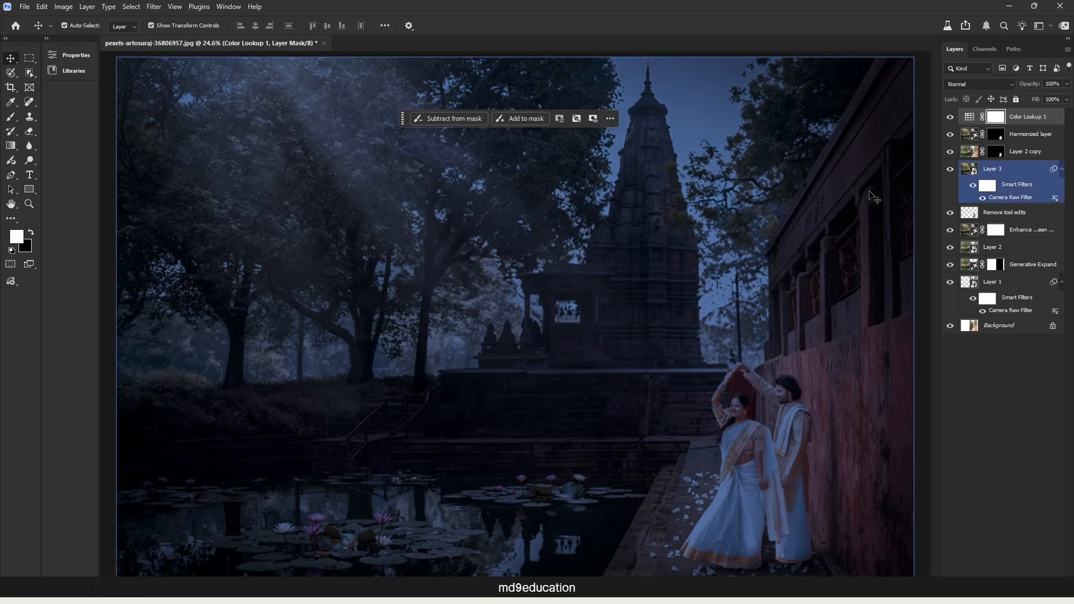
Lower the Color Lookup layer's opacity to 52%.
click(971, 118)
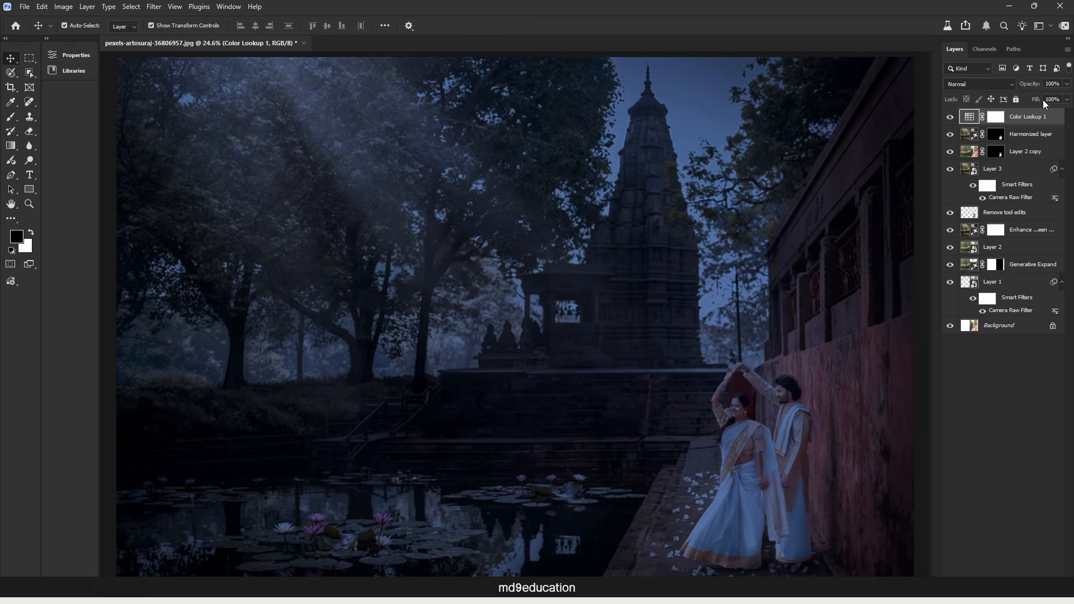
drag(1033, 87, 1009, 86)
click(1006, 406)
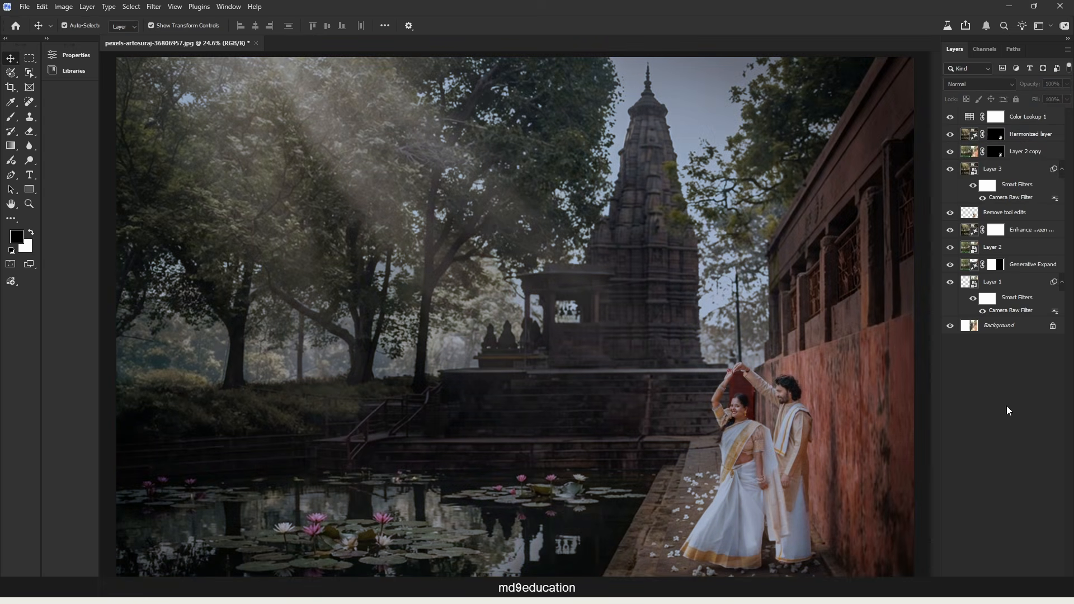
Target the Color Lookup layer's mask and ready the Brush tool with black as the foreground color.
click(997, 119)
click(995, 121)
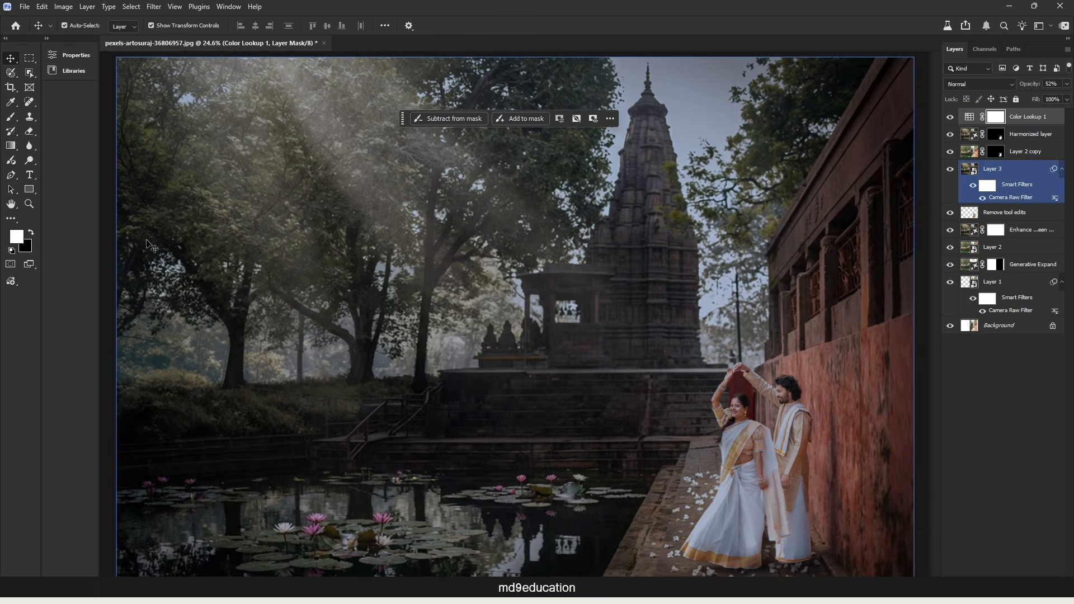
click(11, 116)
scroll(573, 299, down, 2)
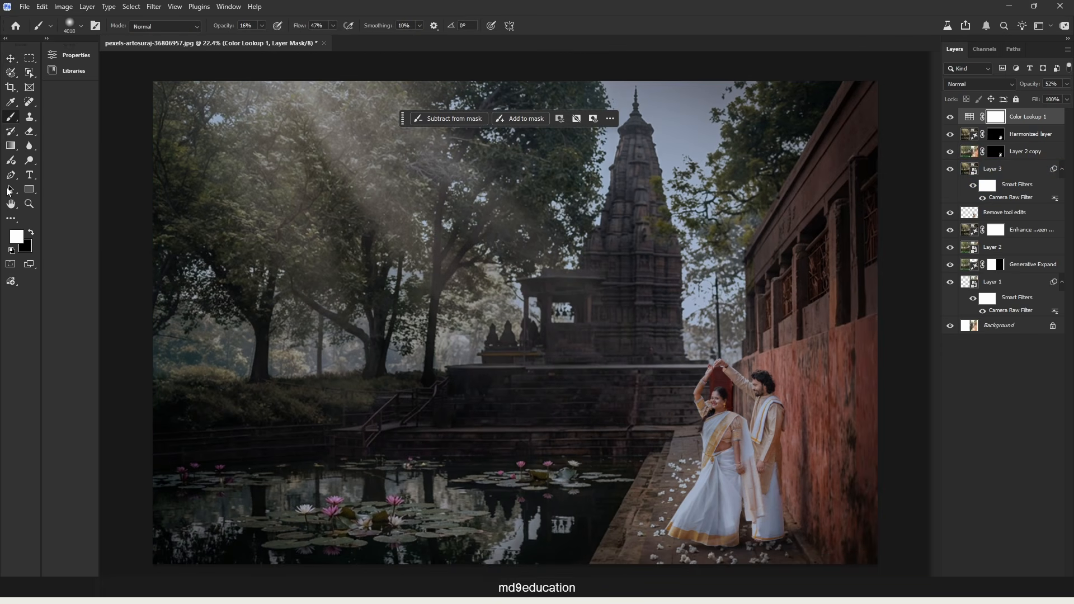
click(11, 145)
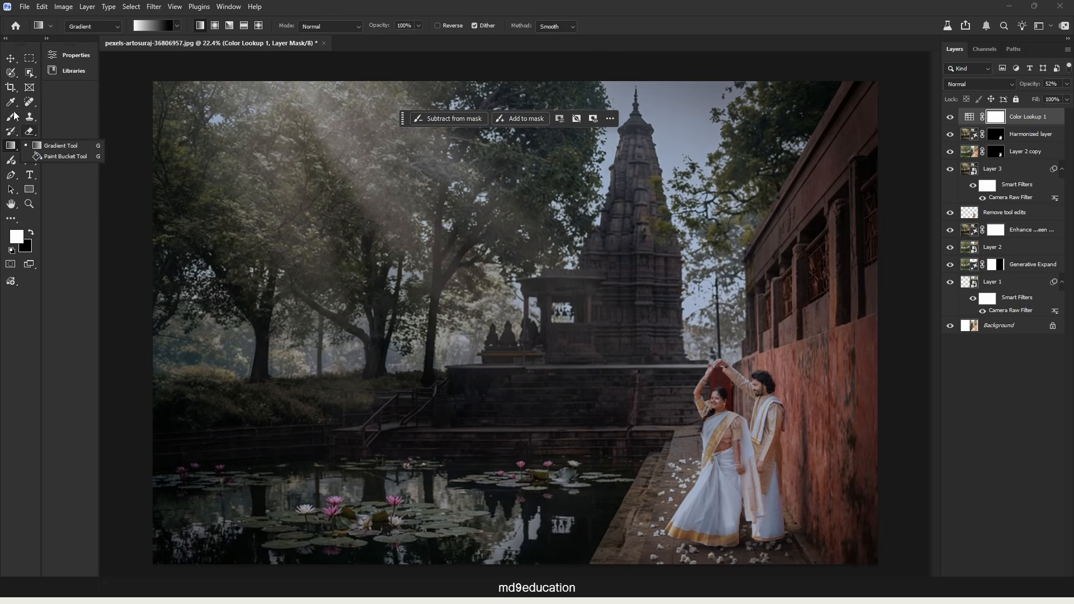
click(15, 77)
click(11, 117)
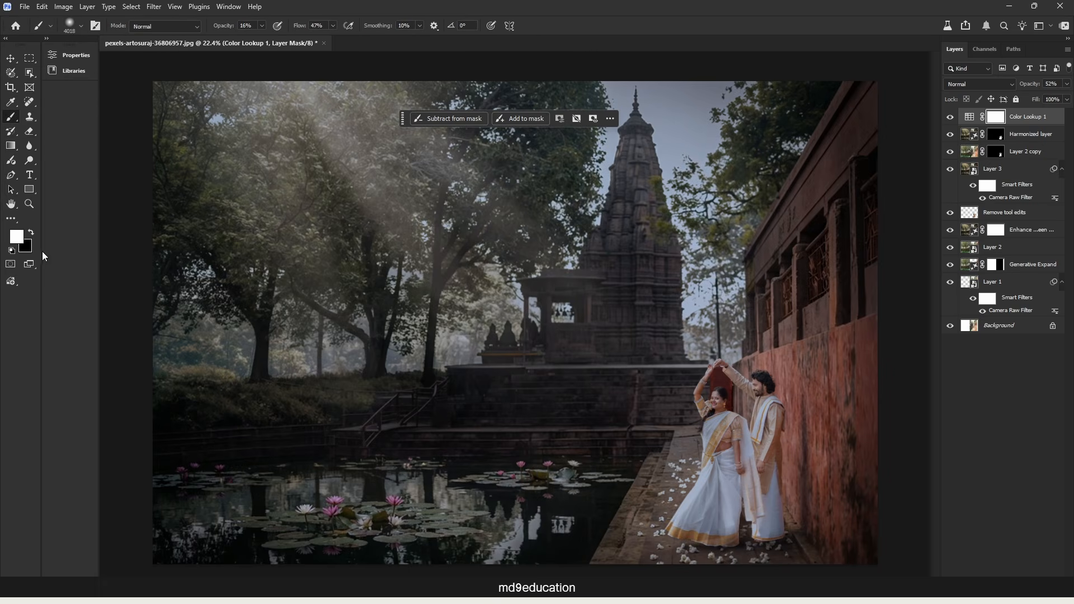
click(30, 233)
Set the brush opacity and flow to 25% and softly mask the Color Lookup effect off the couple.
text(25)
key(Tab)
text(2)
key(Return)
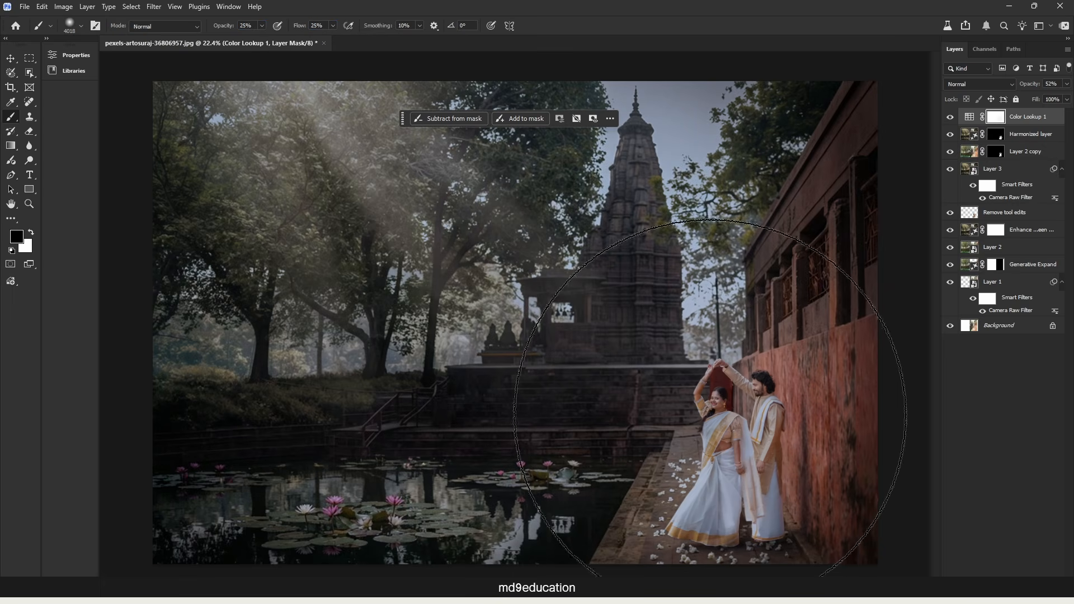
drag(733, 368, 751, 427)
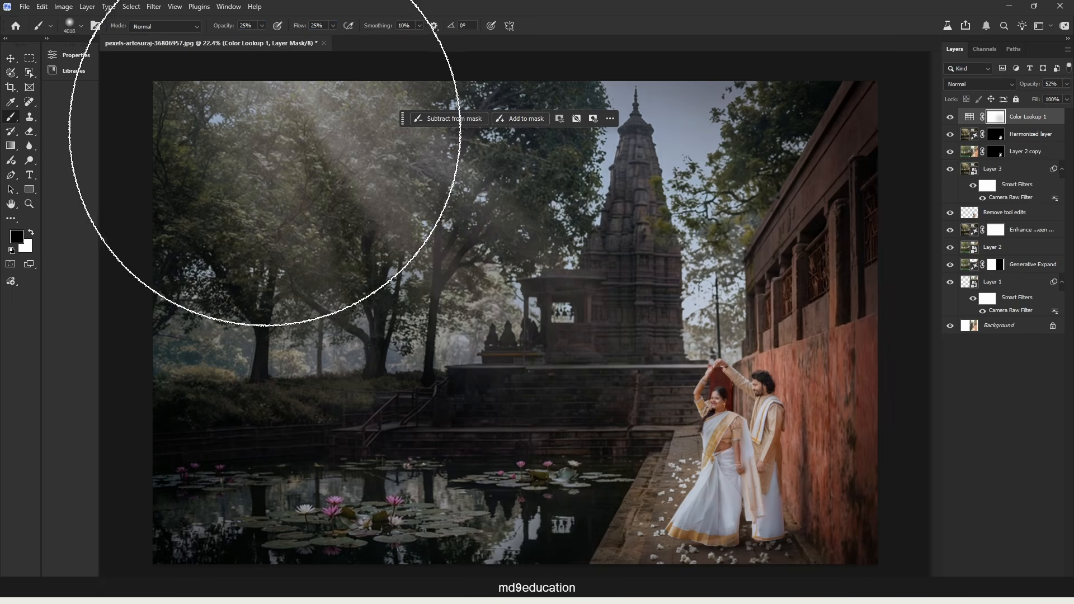
Raise the brush opacity and flow to 50%, mask more of the Color Lookup around the couple, and compare with the layer hidden.
click(225, 25)
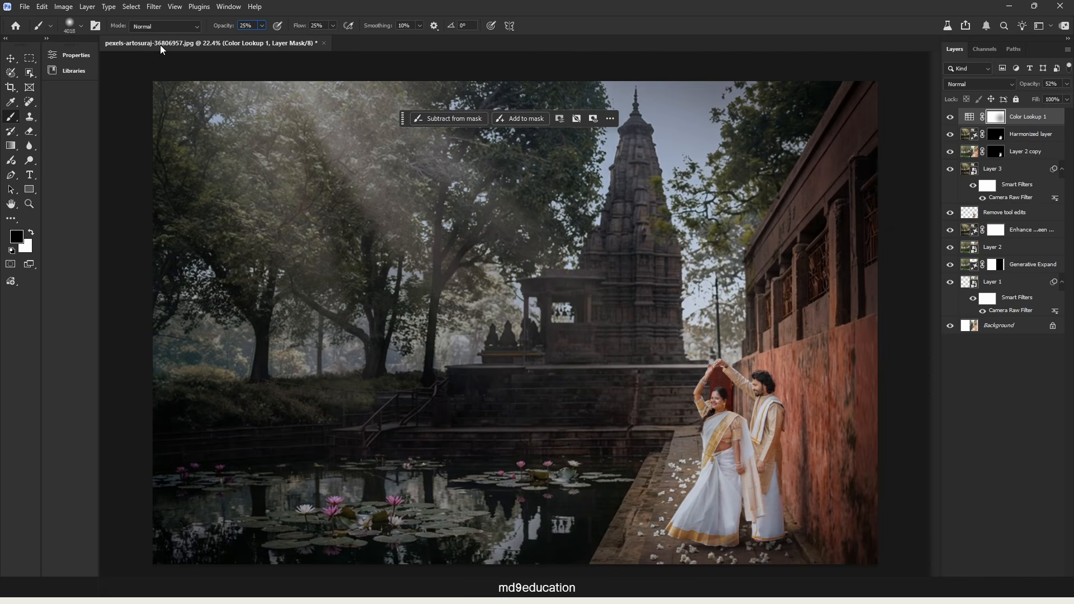
text(50)
drag(325, 28, 278, 26)
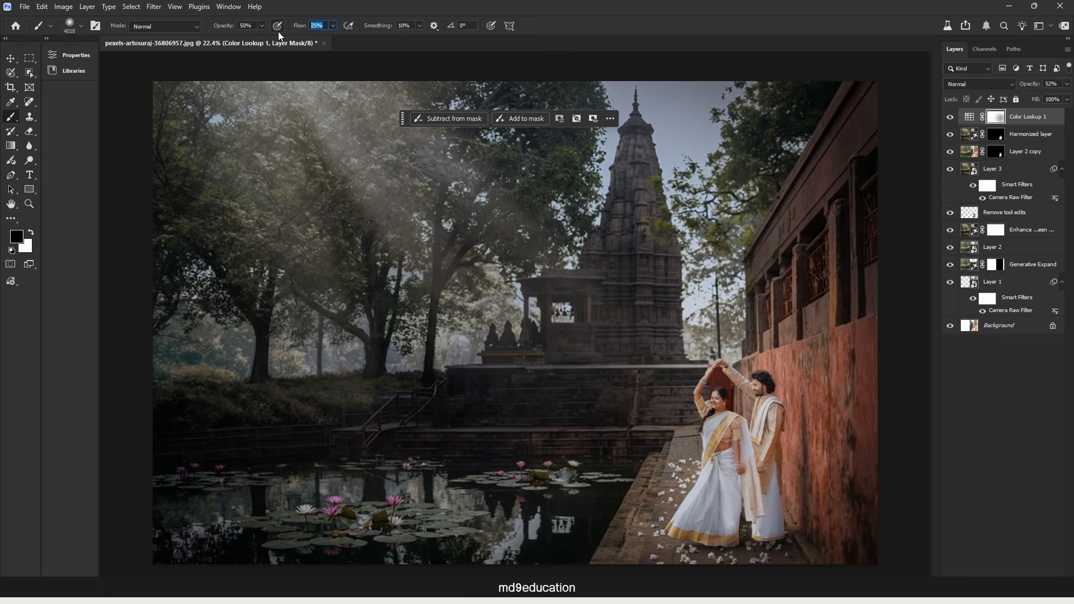
text(50)
key(Return)
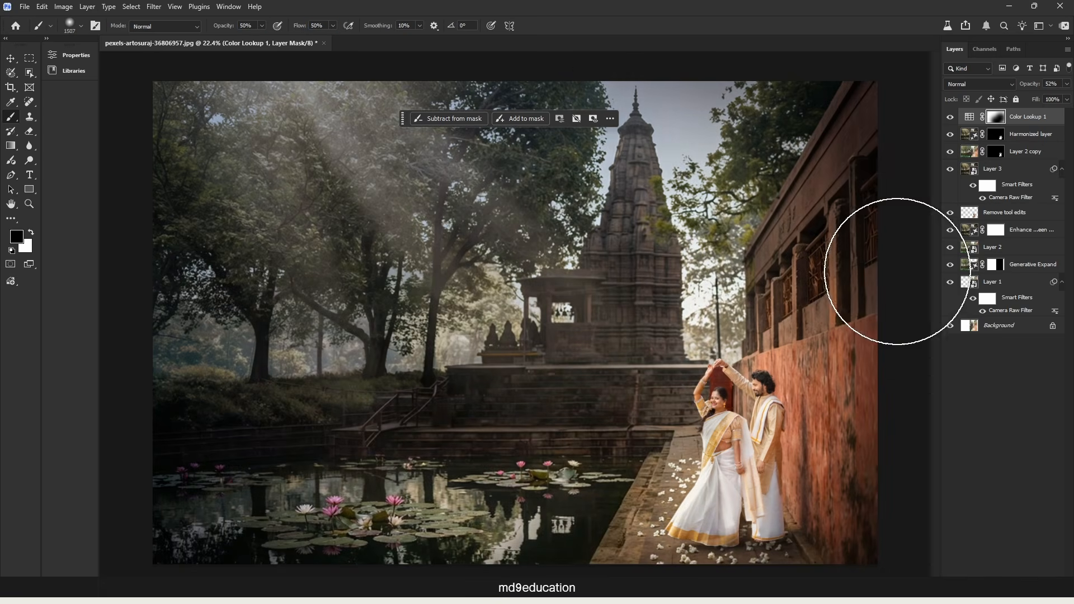
click(951, 117)
click(950, 118)
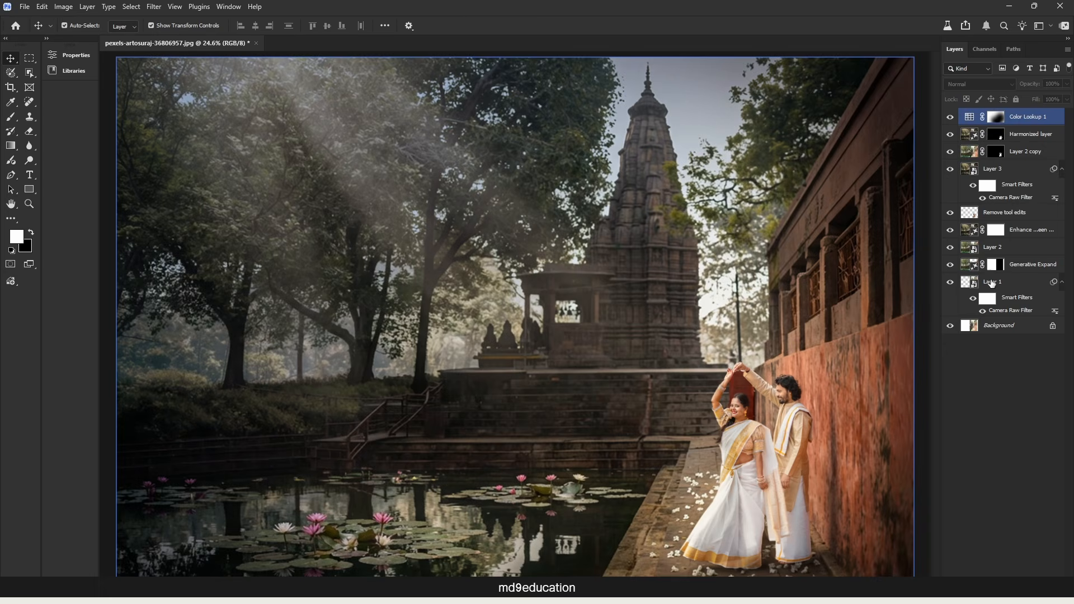
Stamp all visible layers into a new layer on top and open Sky Replacement for it, keeping the sky in view.
click(1011, 387)
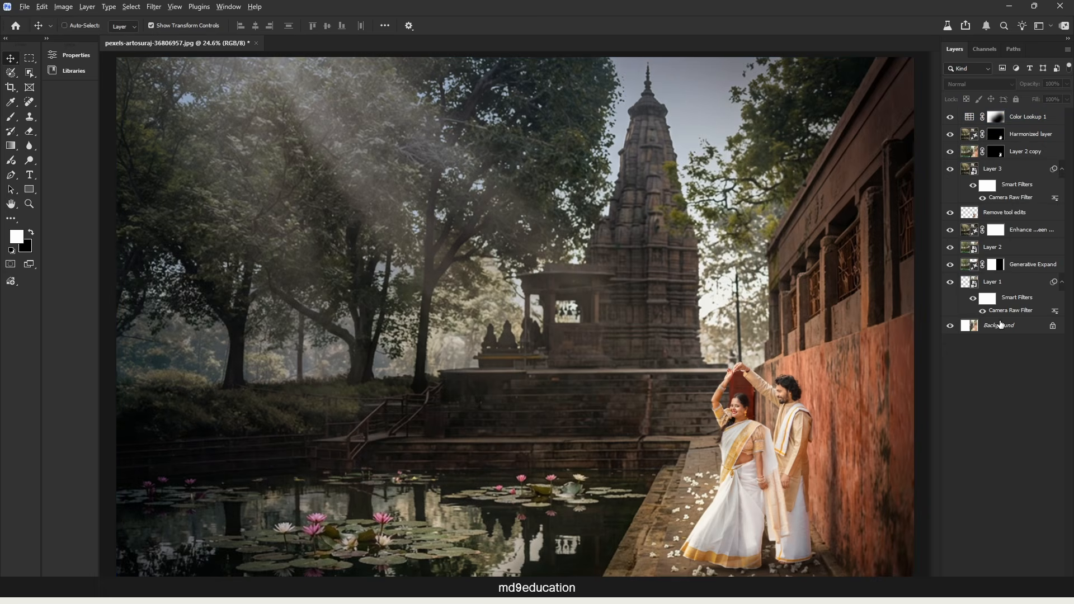
key(ctrl+alt+shift+e)
click(42, 6)
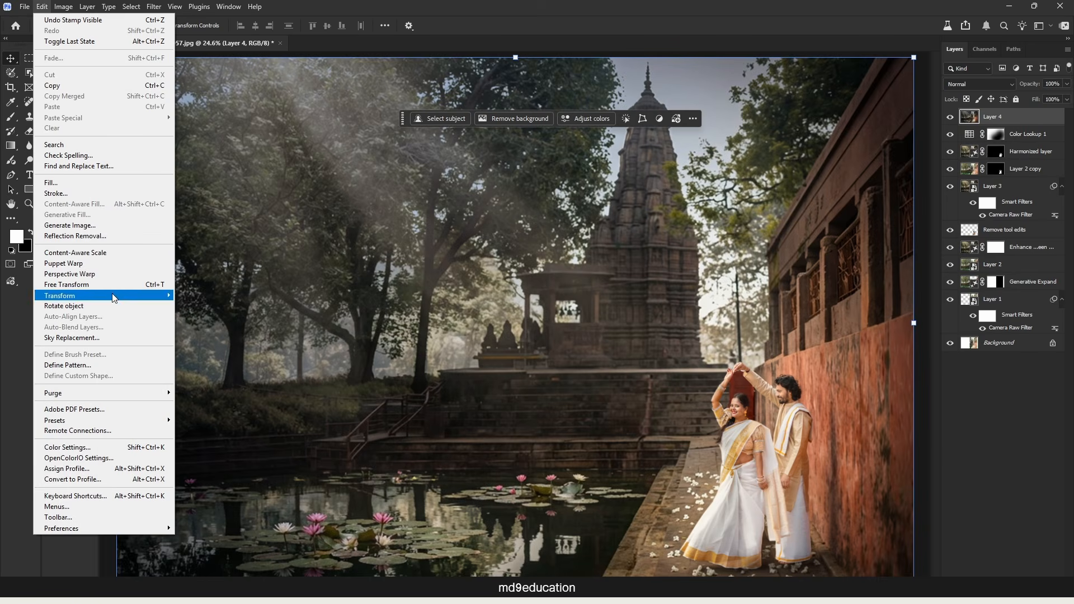
click(111, 335)
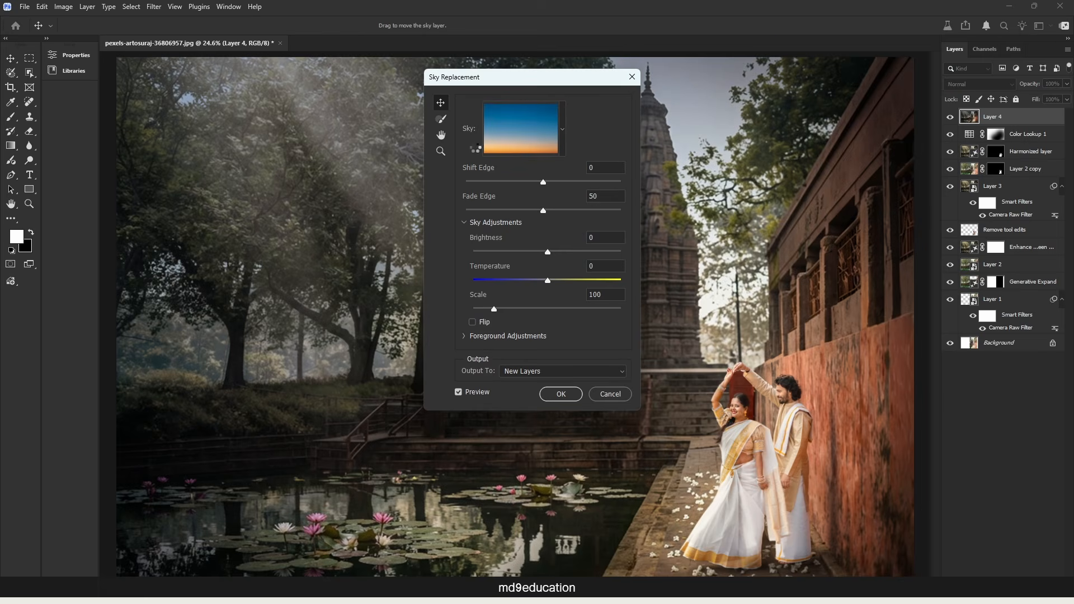
drag(559, 83, 291, 168)
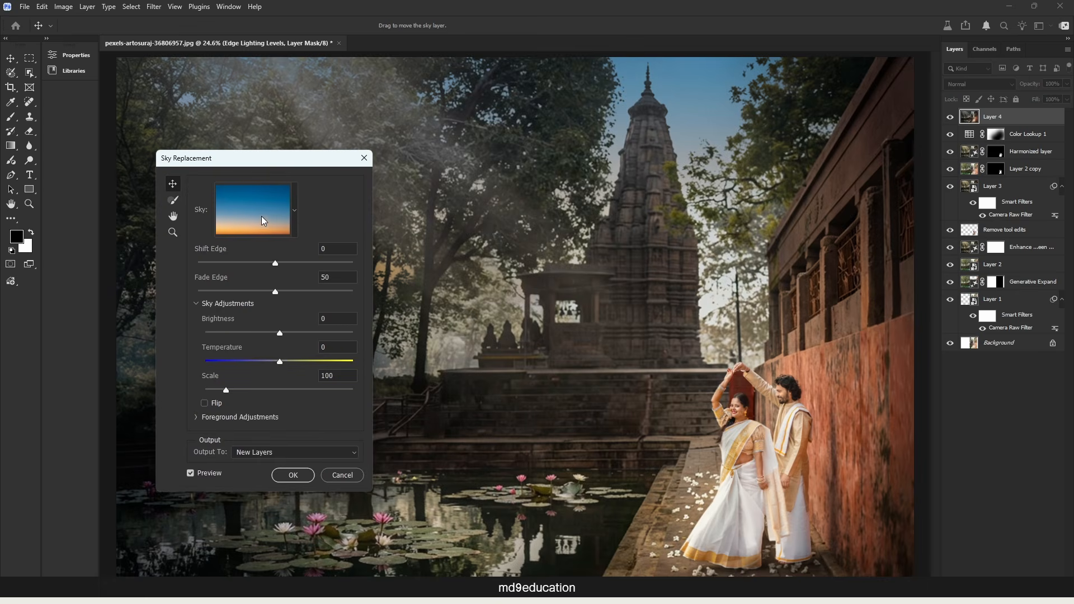
Replace the blue sunset sky with the gray overcast cloud preset and output the result to new layers.
click(293, 208)
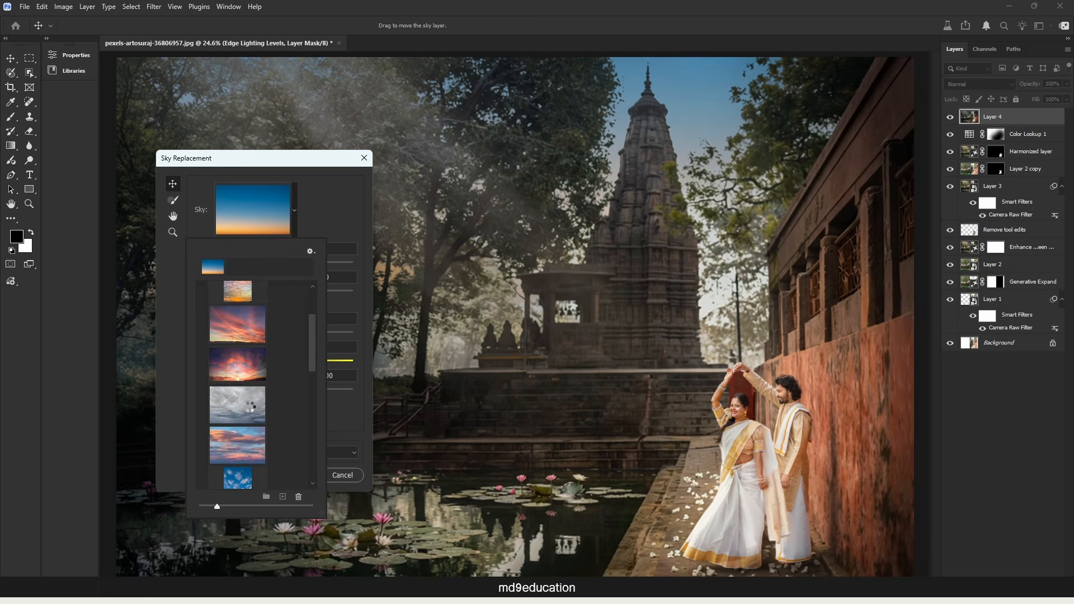
click(250, 409)
click(346, 195)
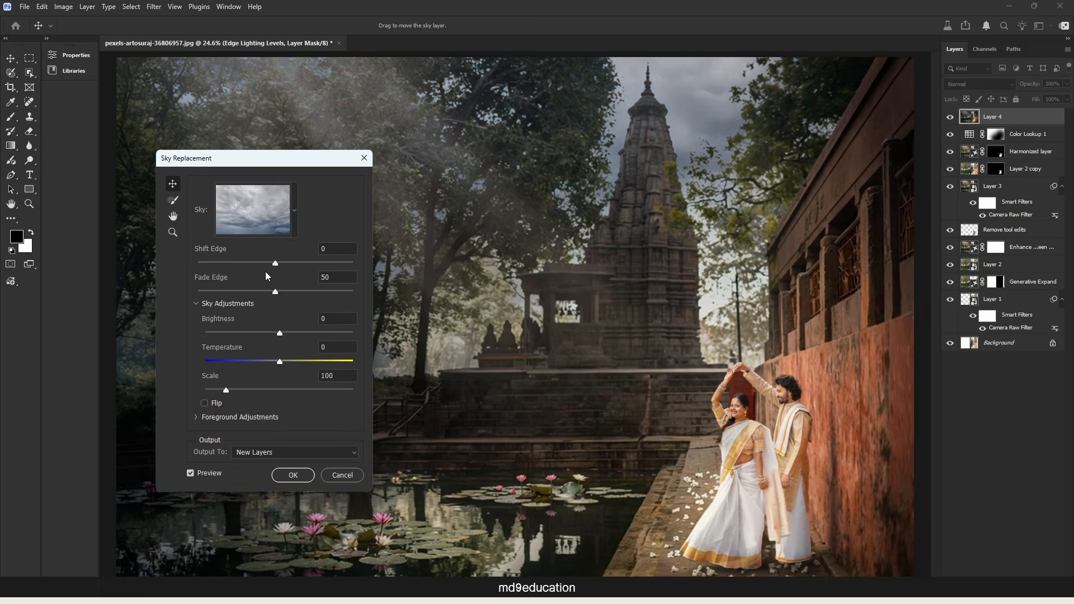
key(Return)
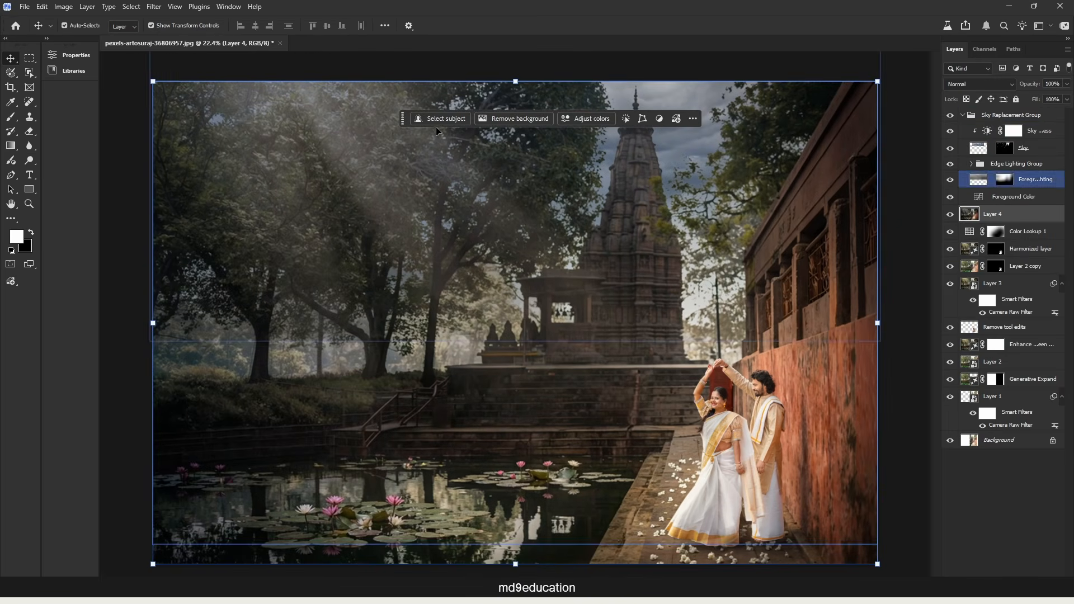
Compare the image with and without the Sky Replacement Group, and stamp the visible layers into a new top layer.
drag(403, 118, 473, 27)
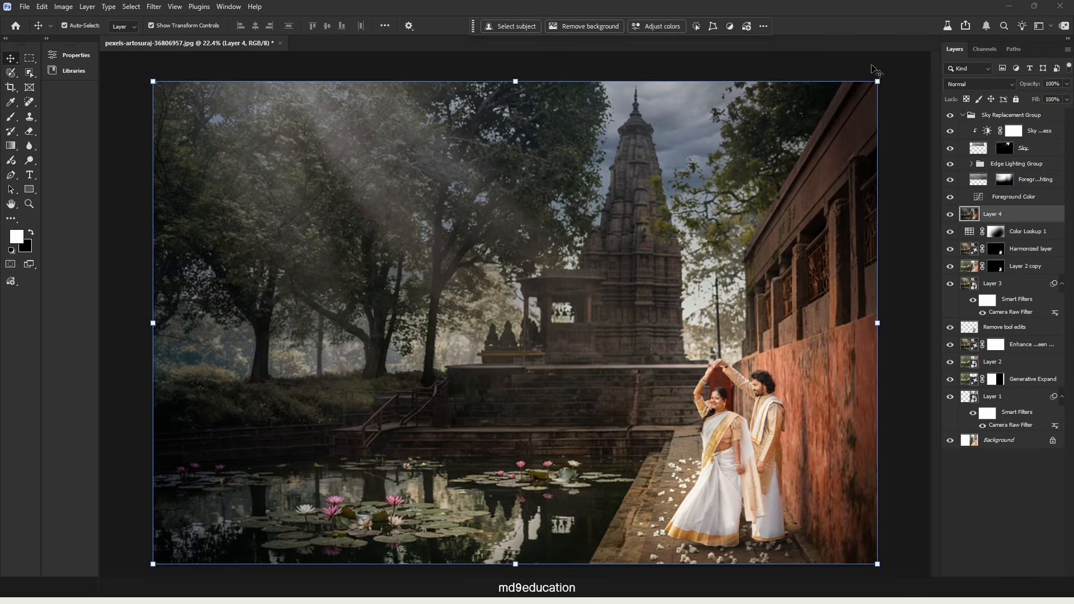
click(950, 116)
click(950, 116)
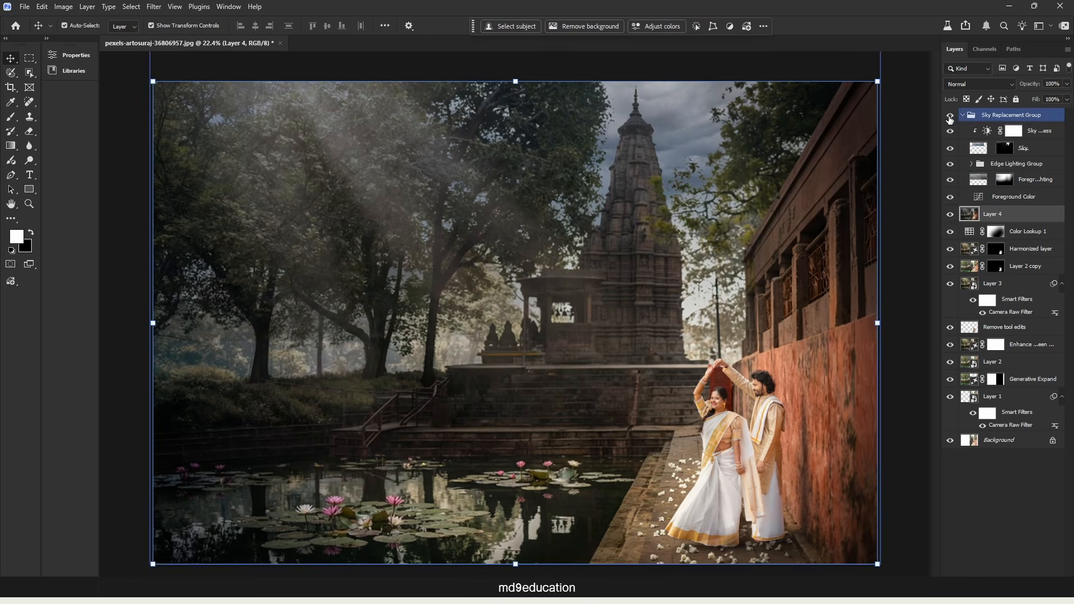
click(899, 206)
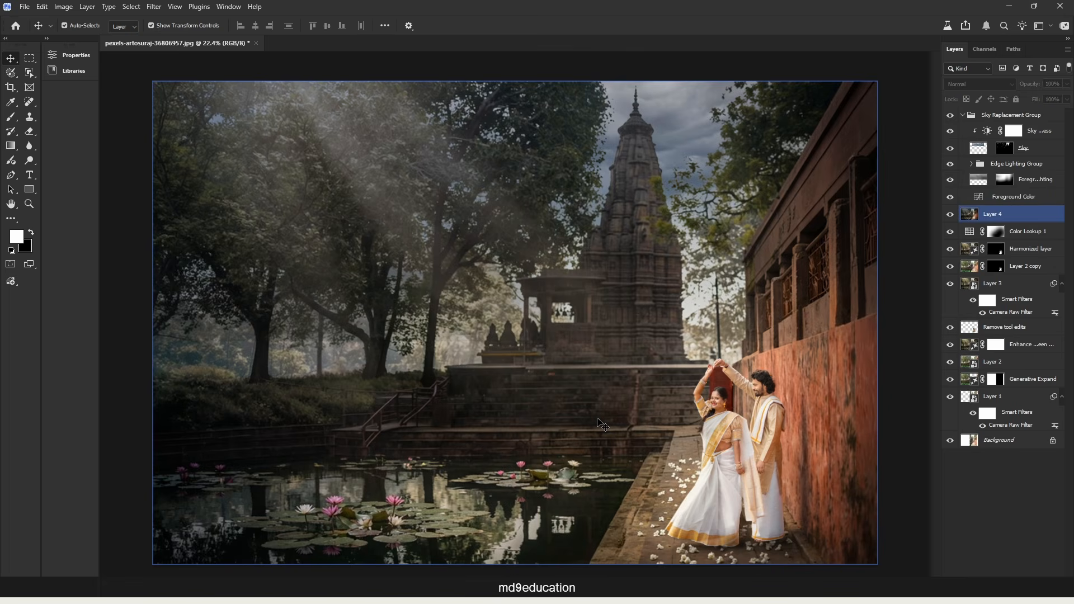
key(ctrl+shift+alt+e)
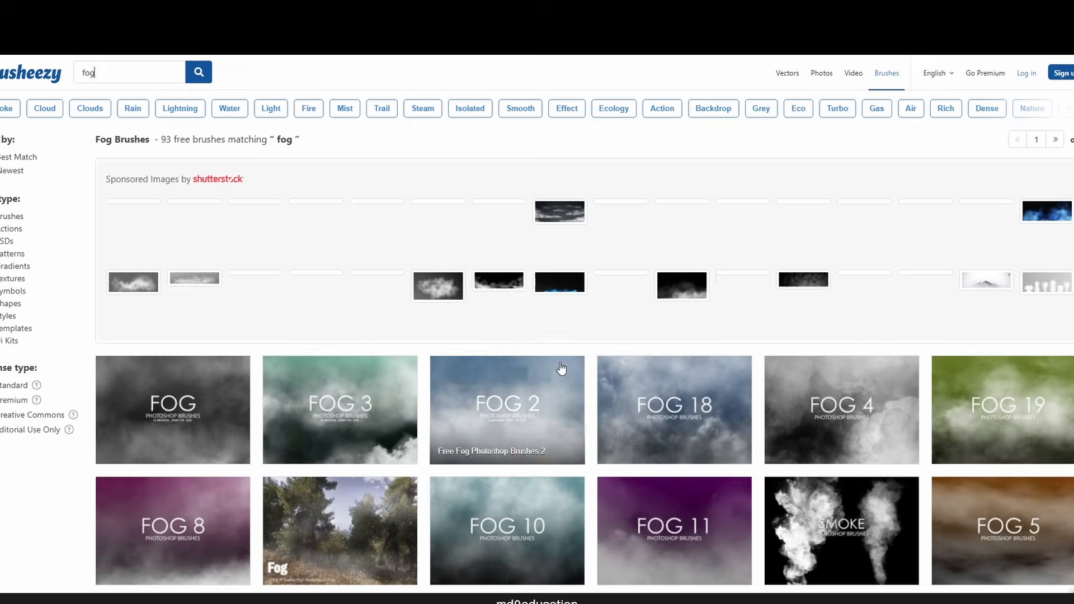
In the browser, look through Brusheezy's fog brushes and download the Free Fog Photoshop Brushes pack.
scroll(746, 325, down, 15)
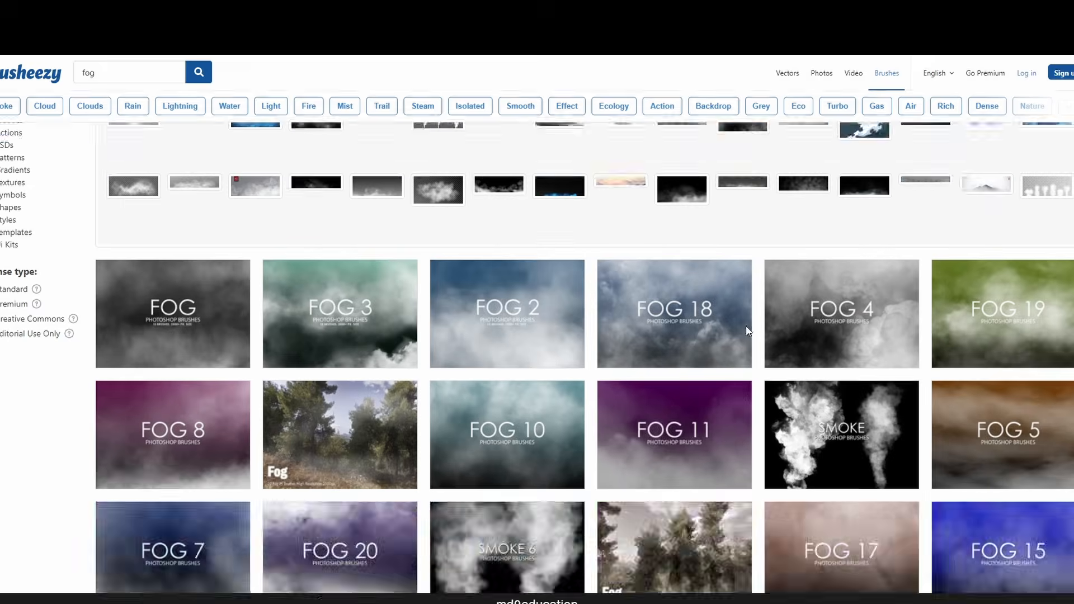
scroll(347, 286, down, 6)
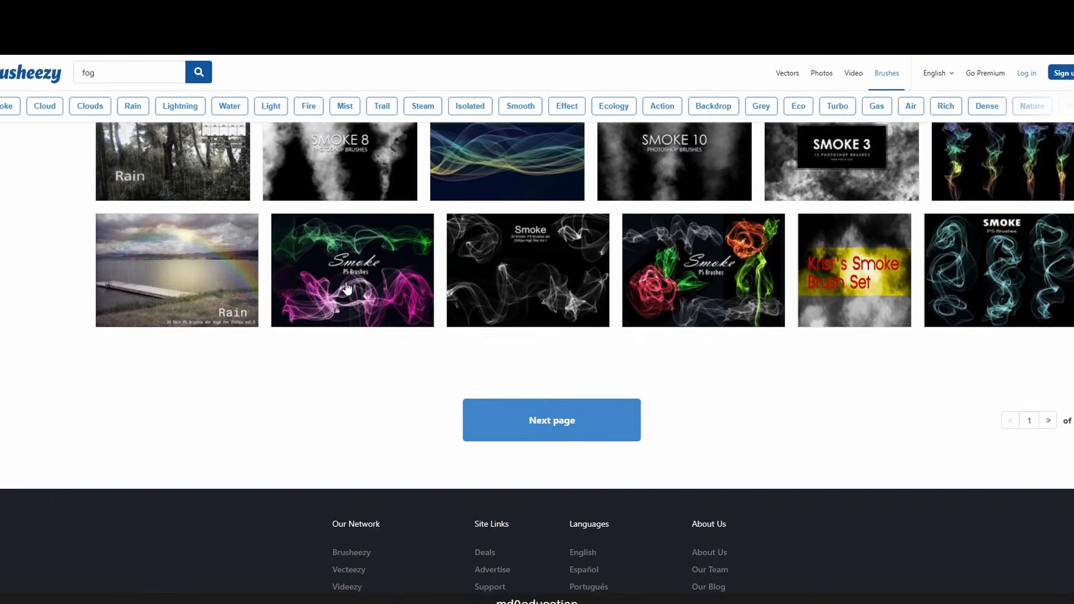
scroll(347, 289, up, 9)
scroll(347, 286, up, 5)
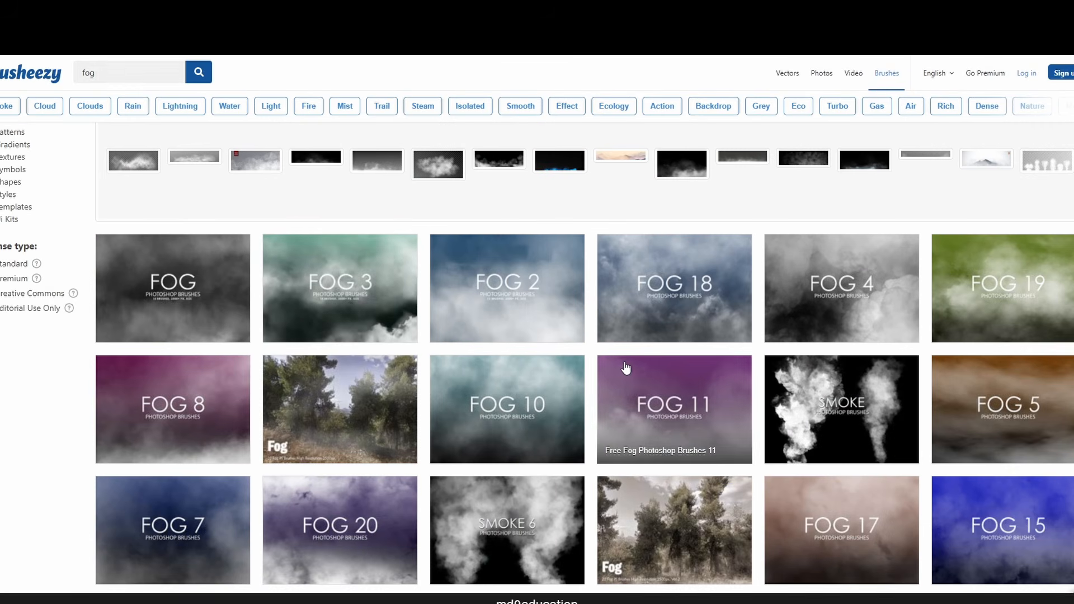
click(160, 322)
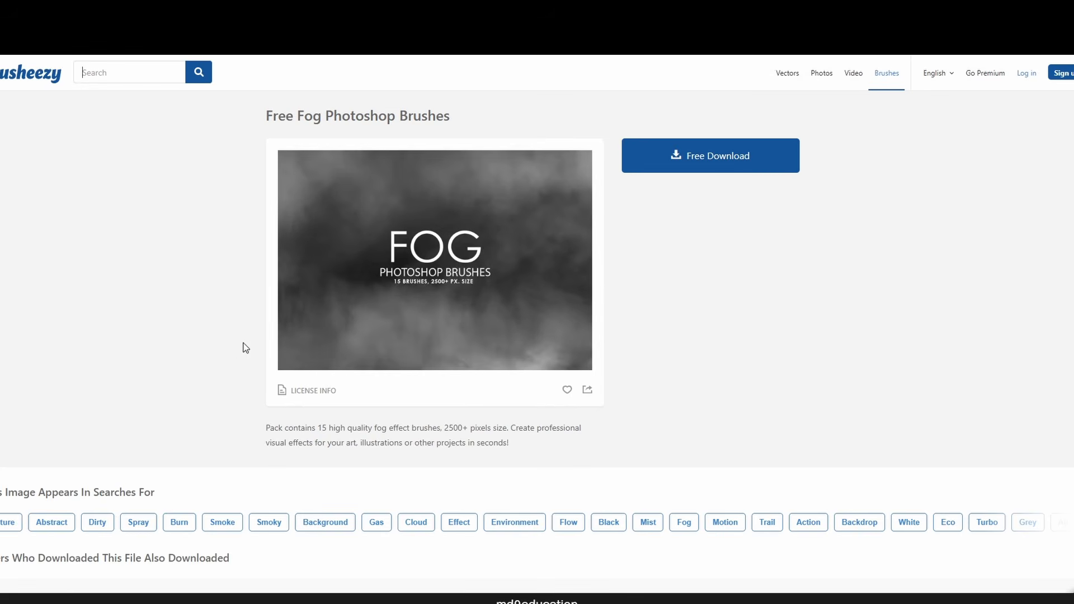
click(732, 158)
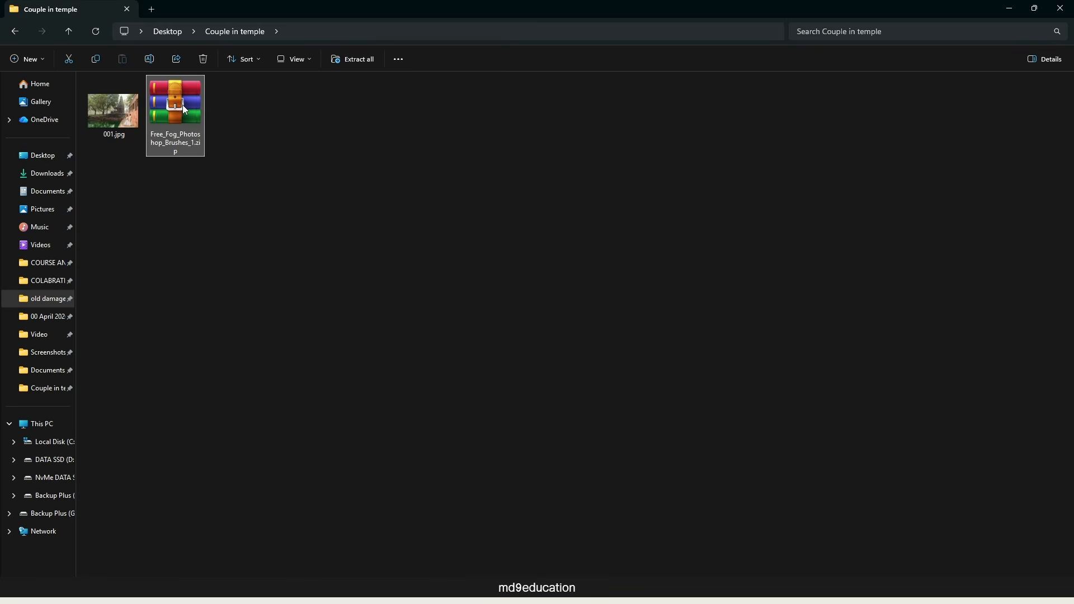
In File Explorer, extract Free_Fog_Photoshop_Brushes_1.zip into its own folder and load Free Fog Photoshop Brushes 1.abr into Photoshop.
right_click(183, 105)
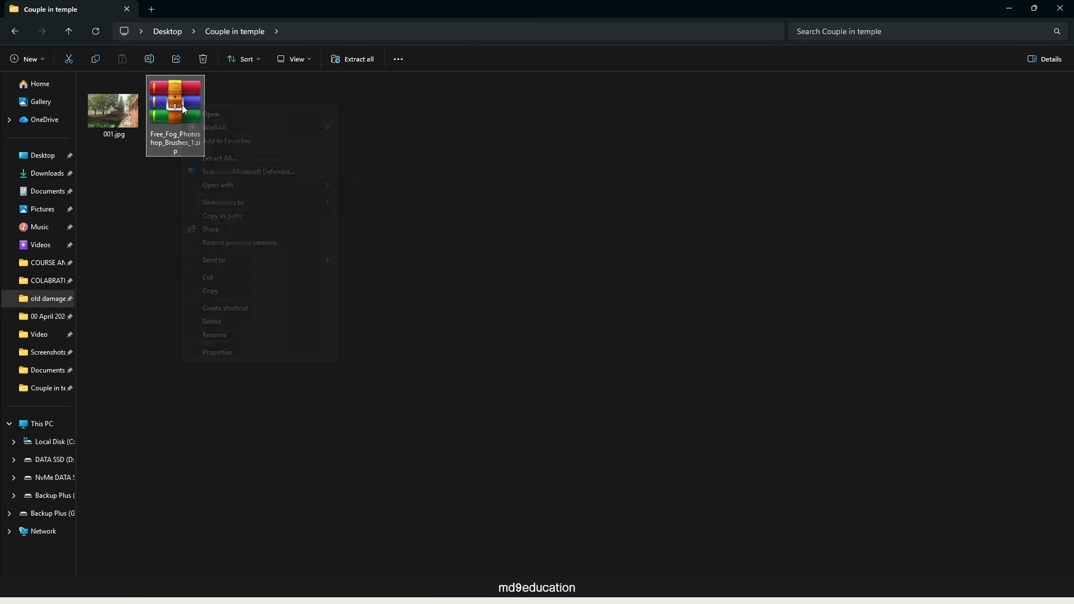
mouse_move(195, 128)
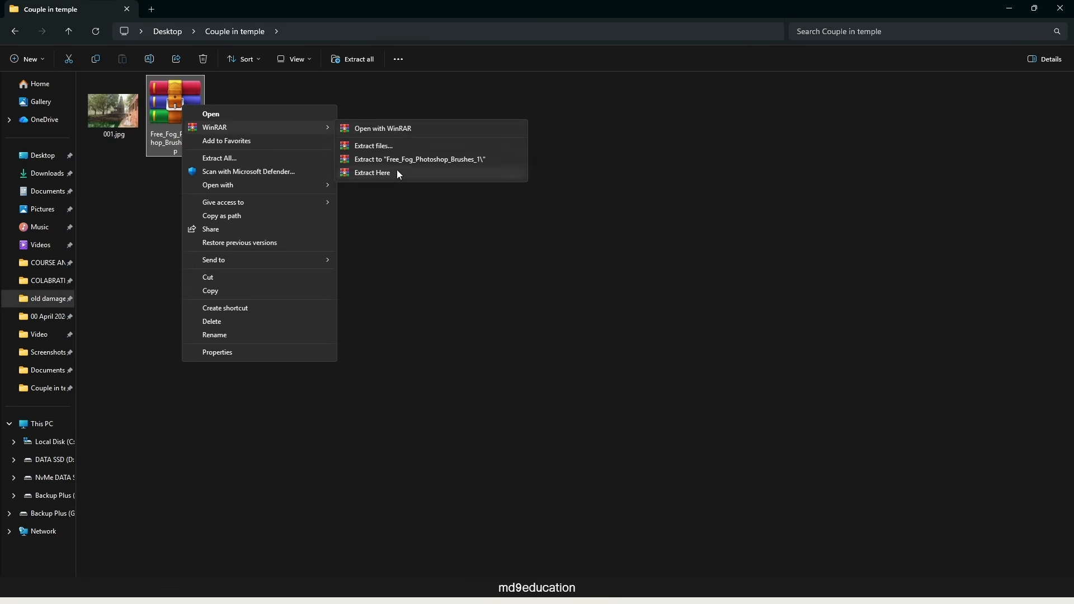
click(418, 160)
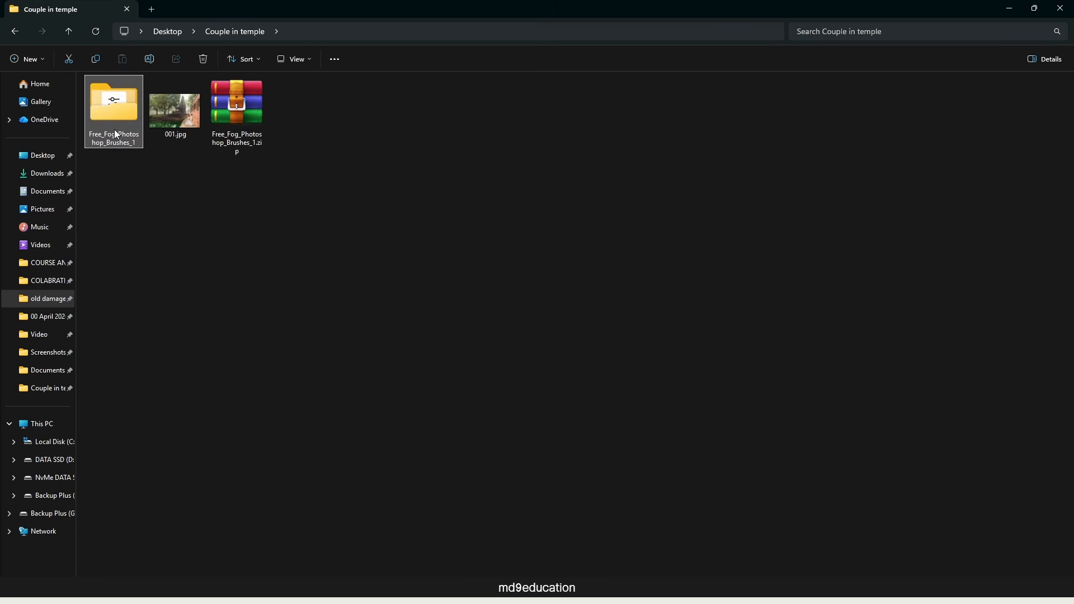
double_click(114, 126)
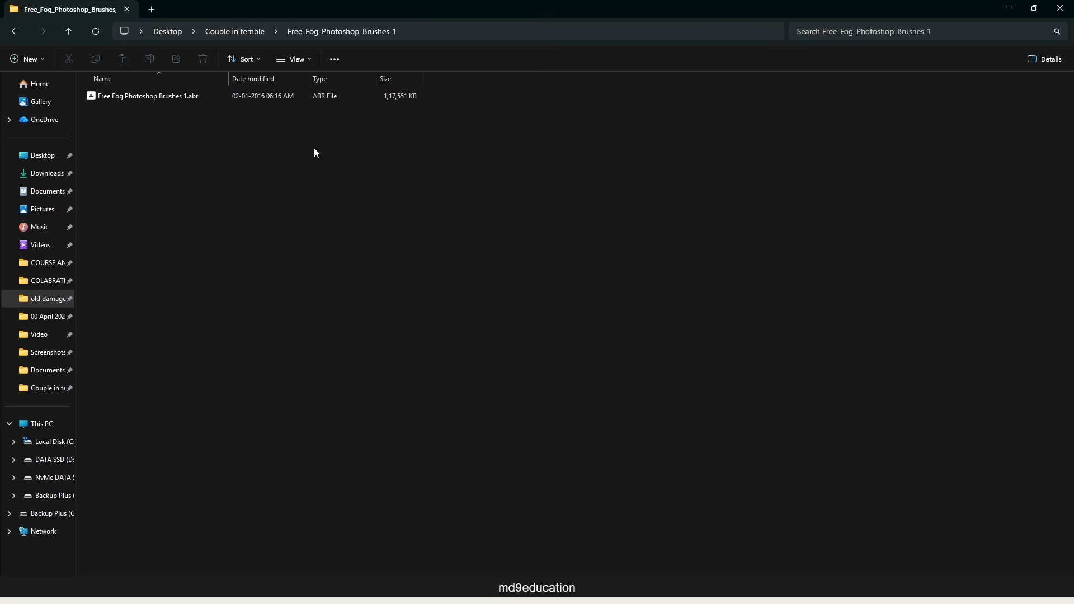
double_click(156, 94)
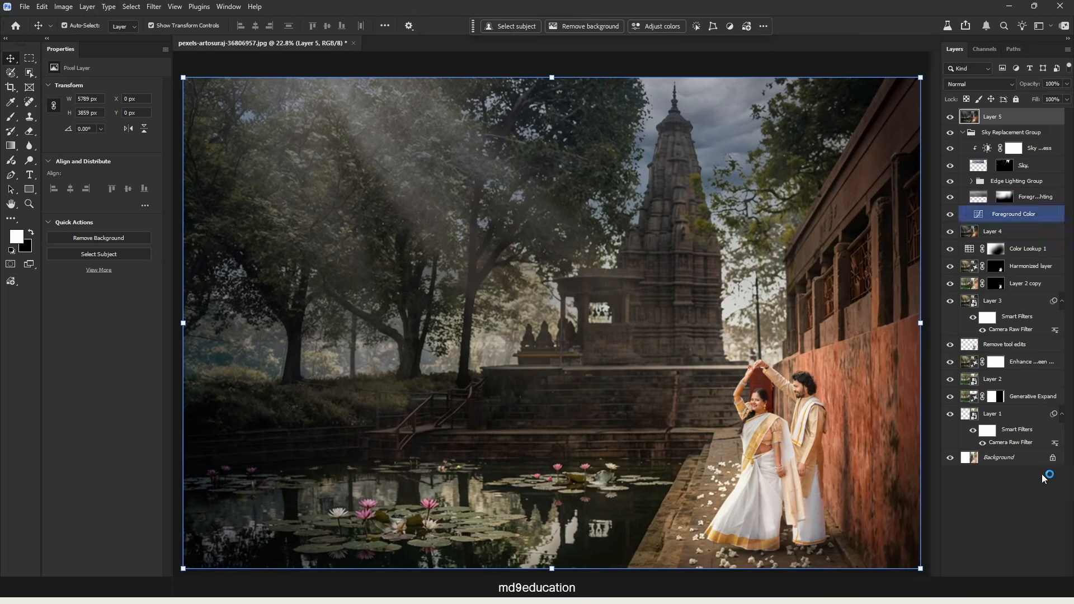
Add an empty layer on top and choose the Fog 1 brush from the Free Fog Photoshop Brushes 1 set.
click(1035, 584)
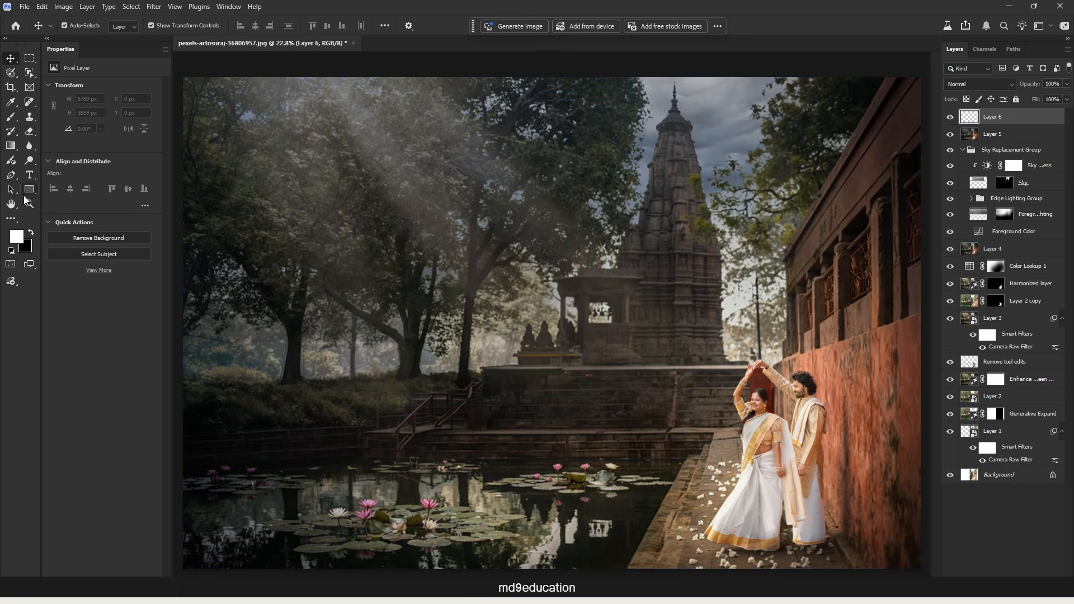
click(12, 119)
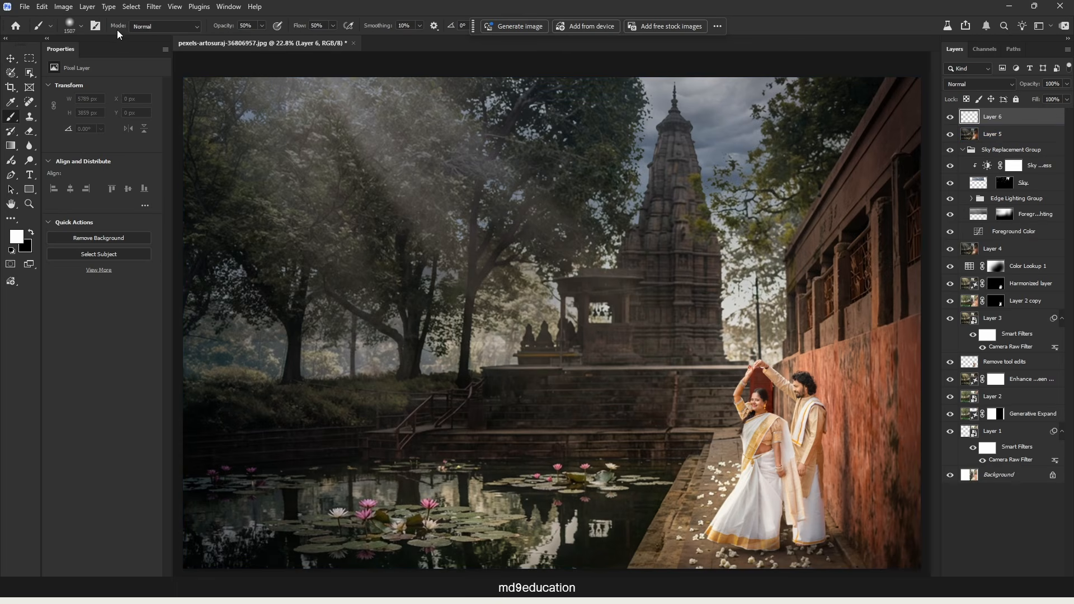
click(81, 25)
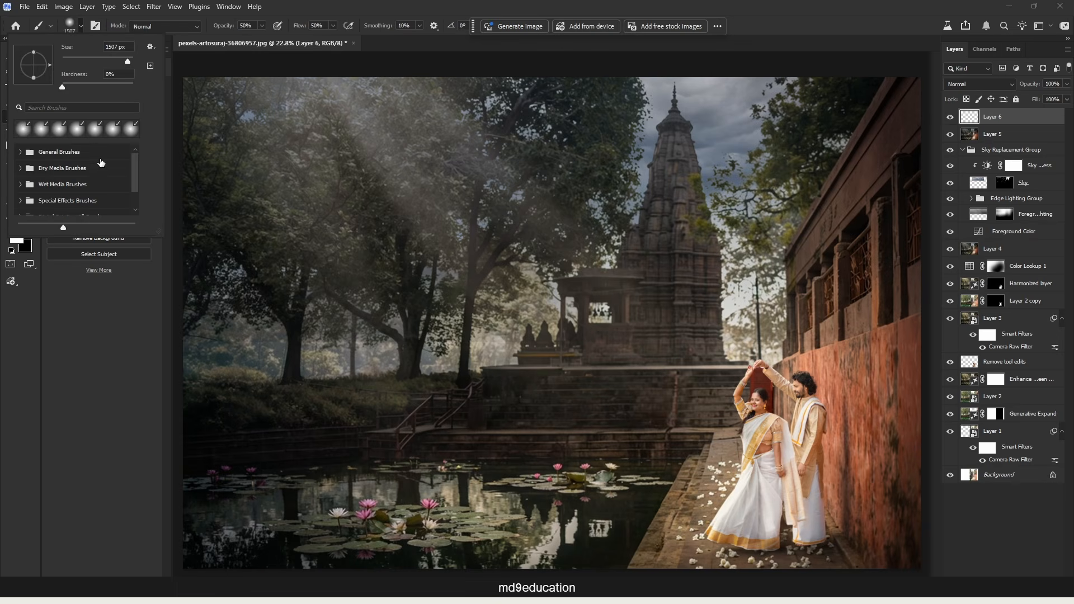
drag(258, 499, 256, 495)
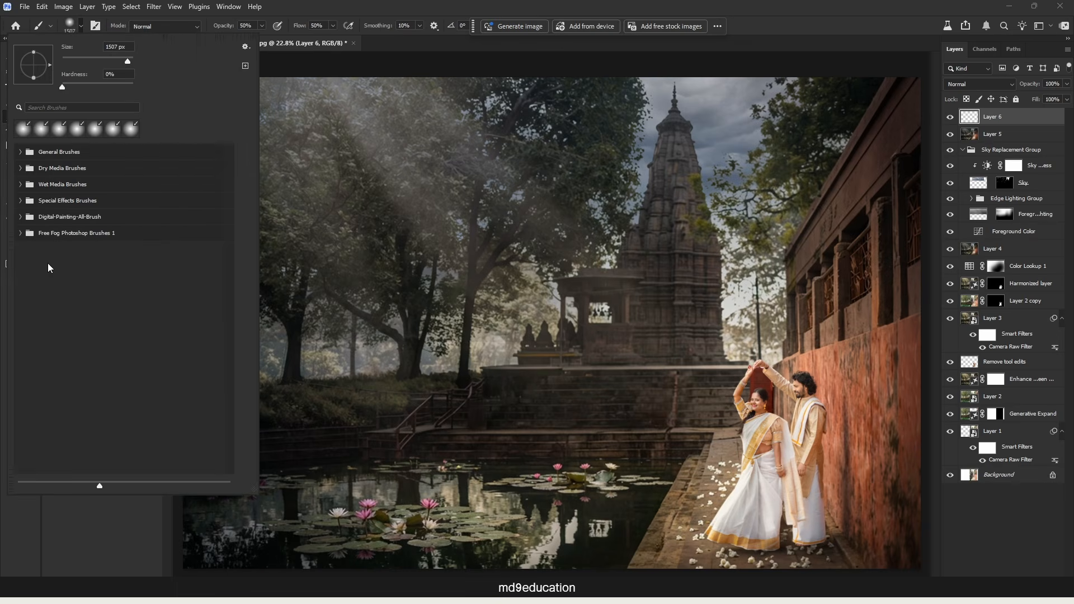
click(21, 234)
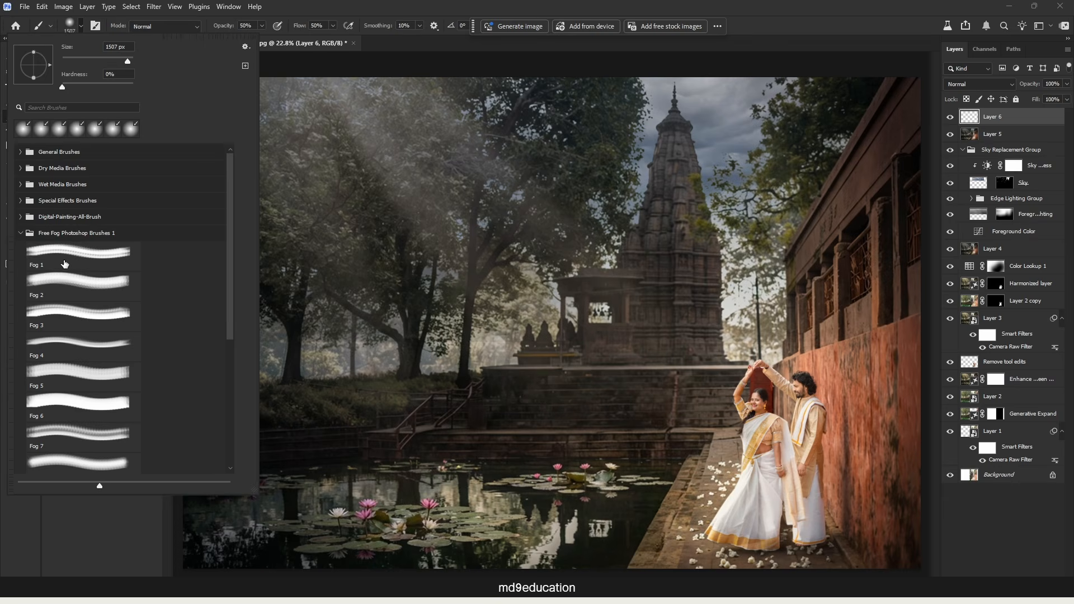
click(99, 256)
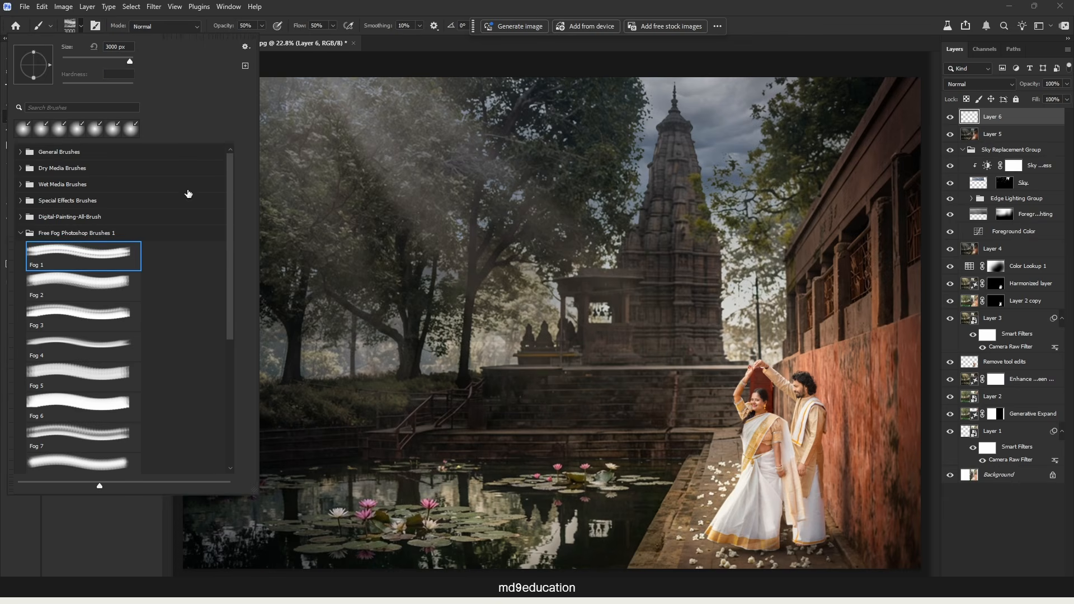
Show brush tips in the brush preset list and enlarge the preset previews.
click(246, 47)
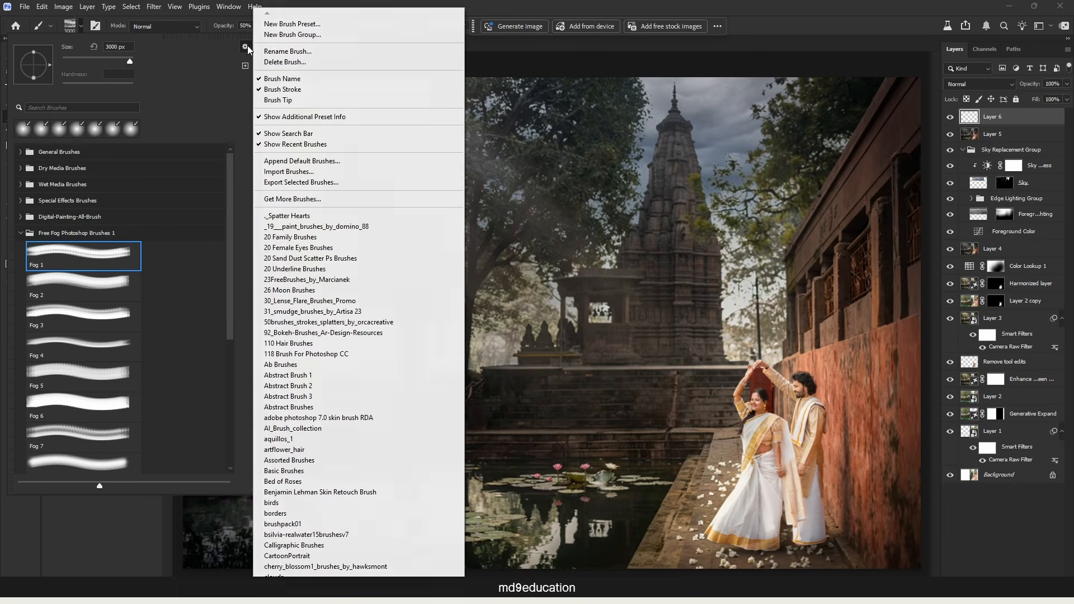
click(284, 100)
click(283, 101)
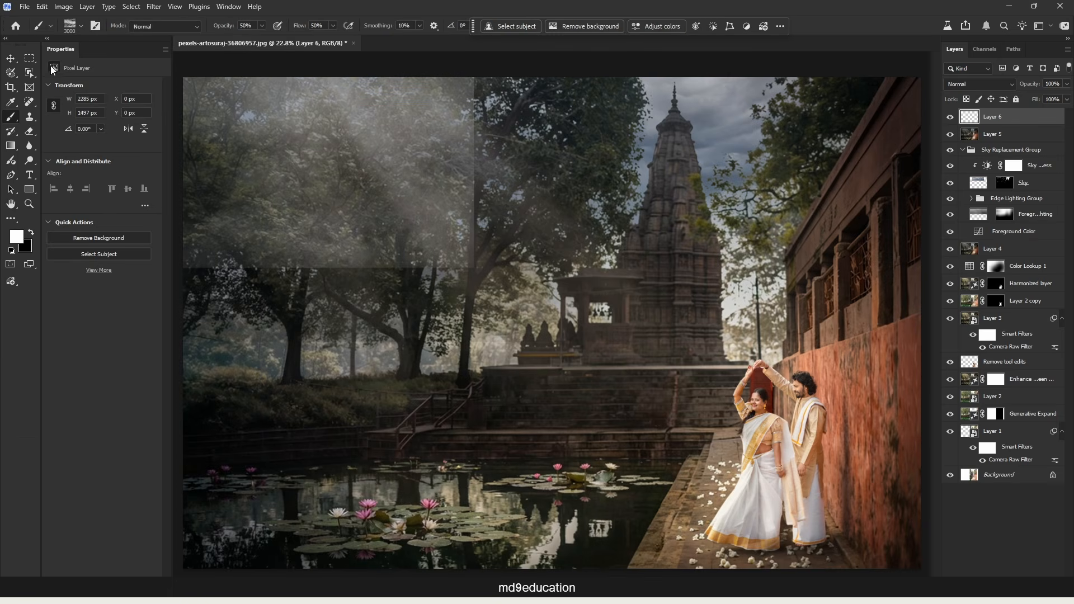
click(81, 25)
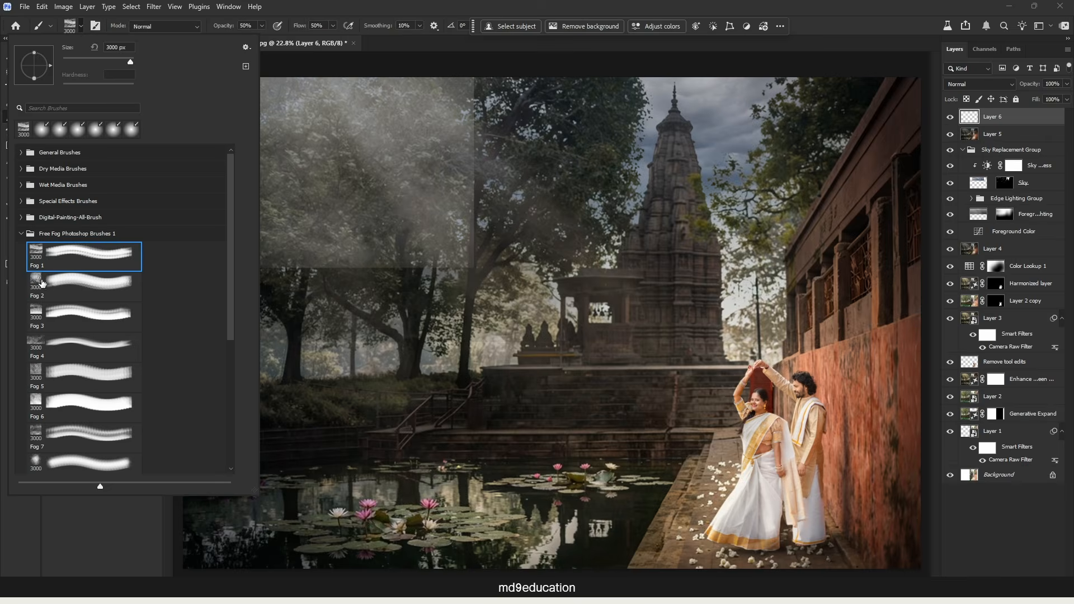
mouse_move(124, 486)
mouse_down()
mouse_move(209, 486)
mouse_move(32, 484)
mouse_move(141, 486)
mouse_up()
Set both the brush's opacity and its flow to 100%.
click(465, 333)
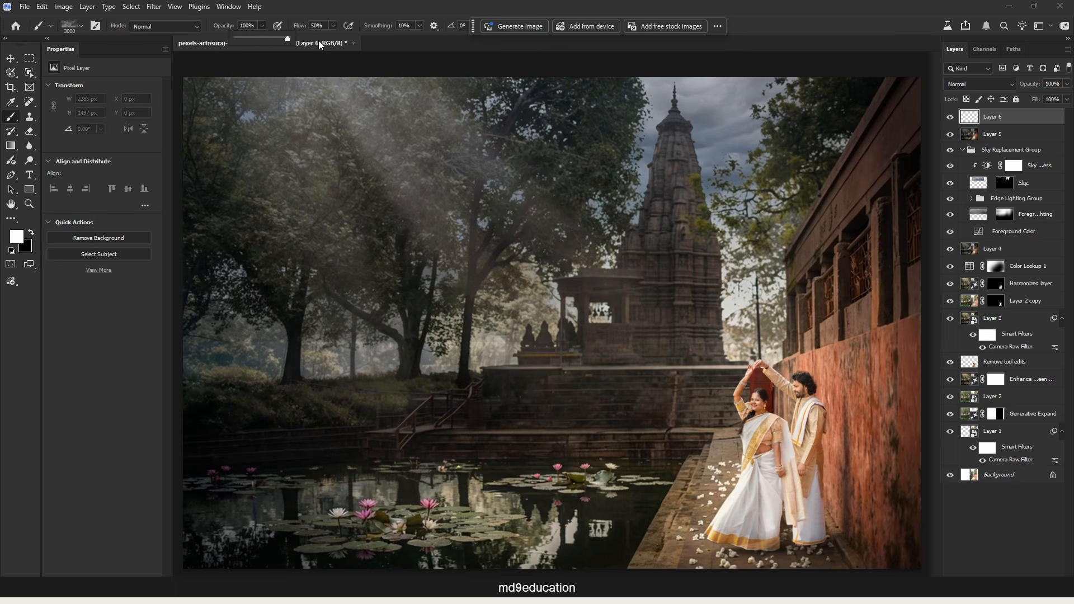
click(333, 26)
drag(334, 39, 364, 38)
Try 3000 px stamps of the Fog 4 and Fog 7 brushes over the pond area, undoing each one.
click(489, 350)
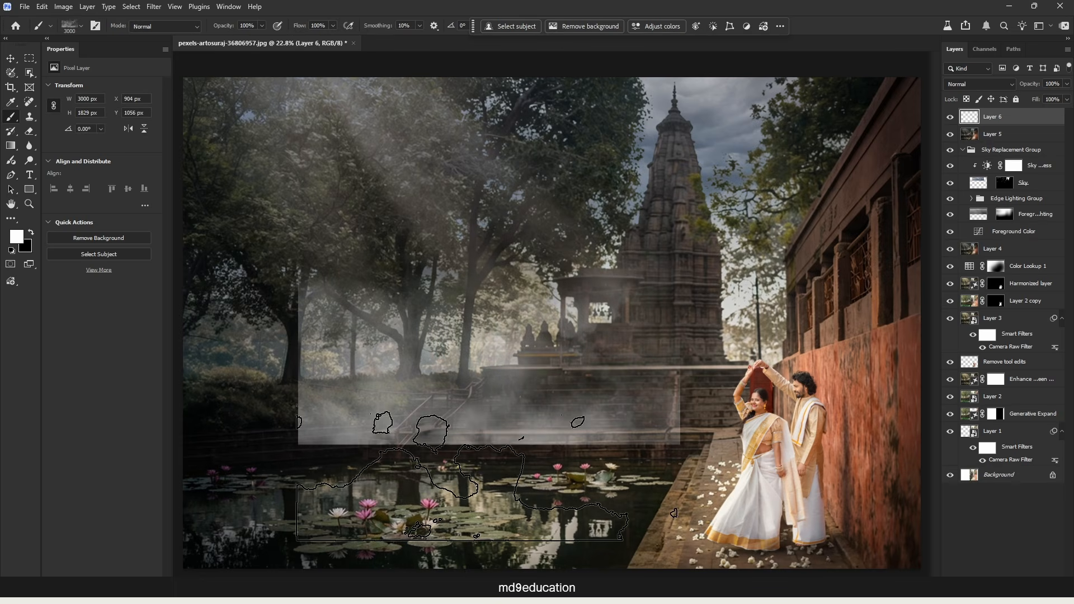
key(ctrl+z)
click(71, 25)
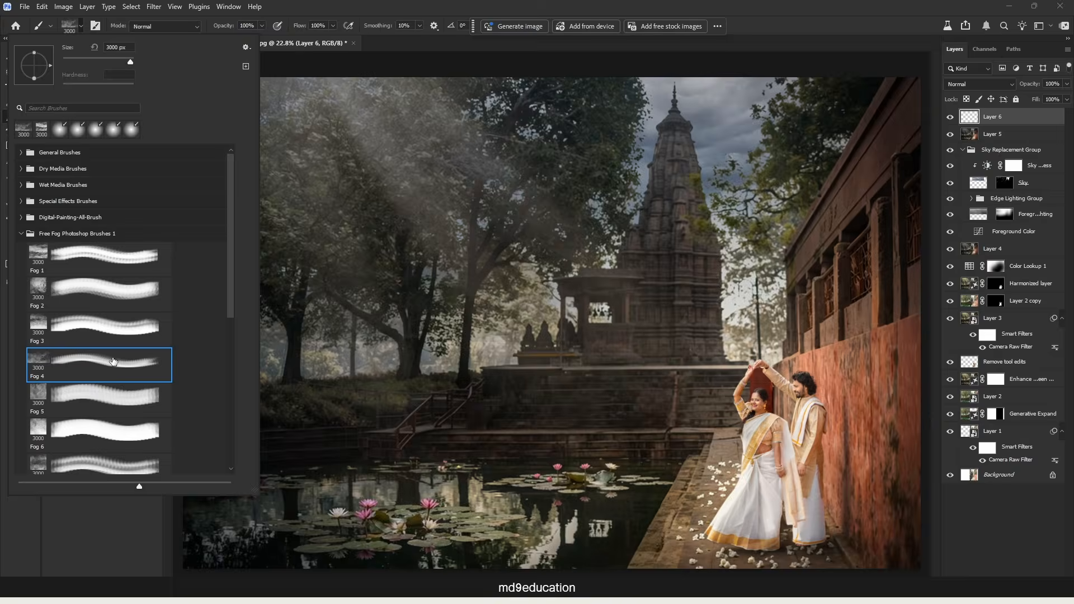
click(509, 358)
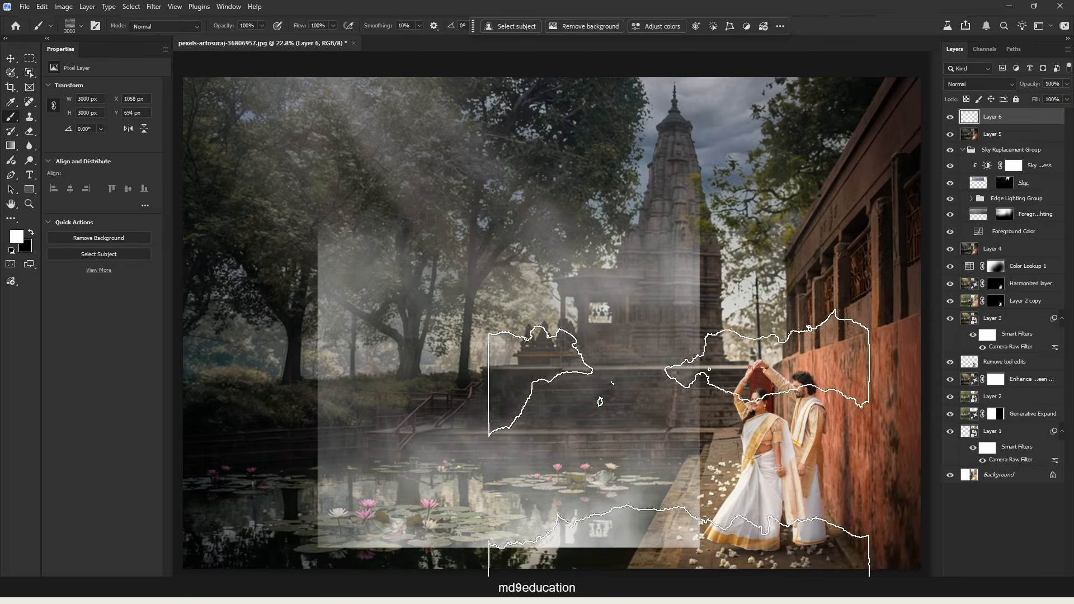
key(ctrl+z)
Look through the Free Fog Photoshop Brushes 1 set and choose the Fog 4 brush again.
click(71, 25)
scroll(102, 311, down, 5)
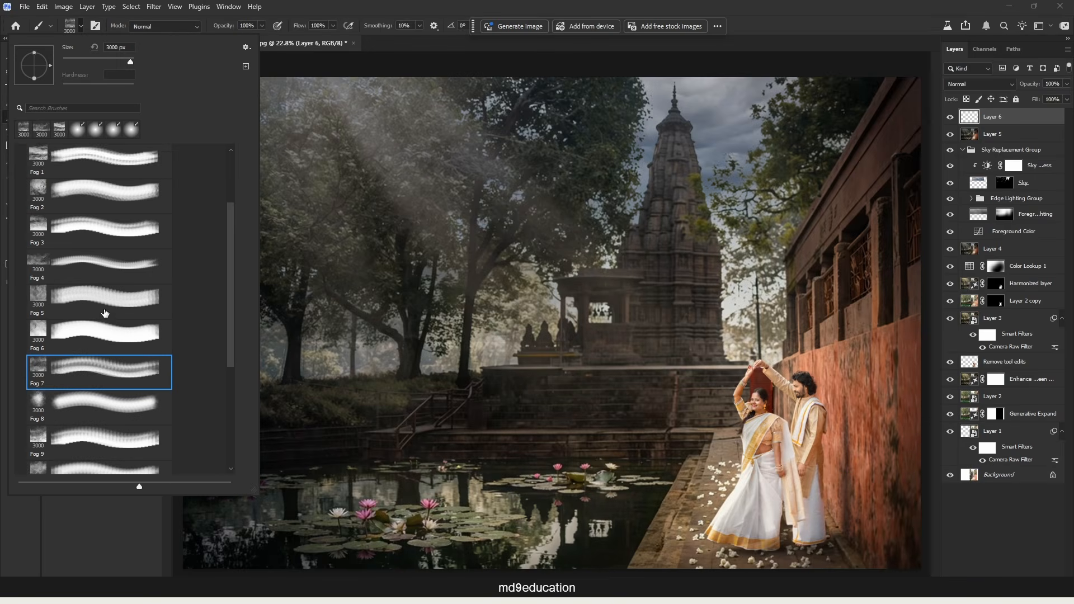
scroll(94, 426, down, 1)
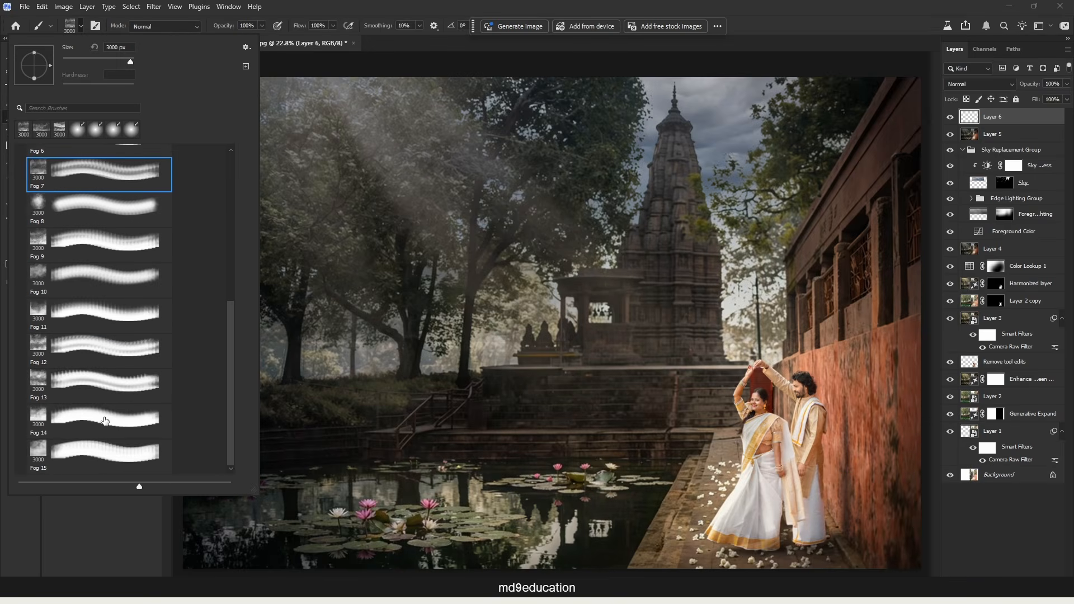
scroll(111, 423, up, 3)
scroll(110, 423, up, 2)
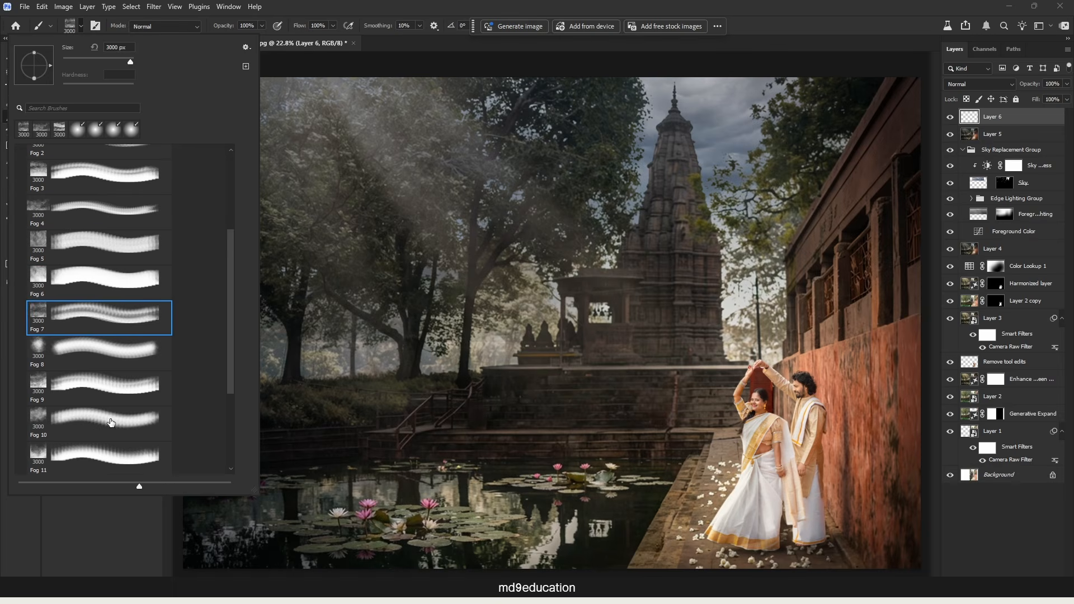
click(33, 242)
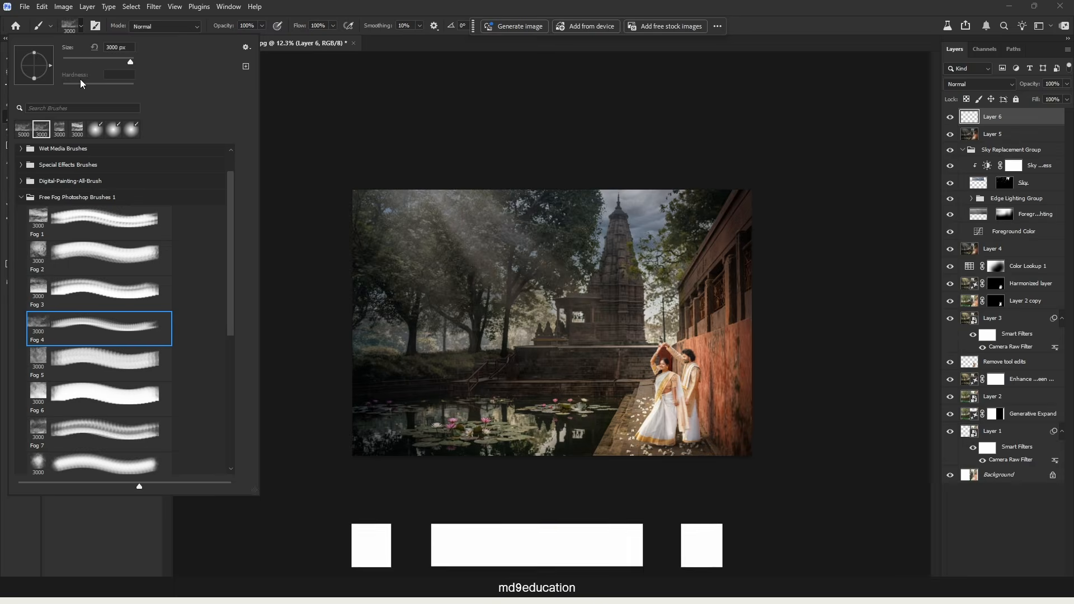
click(525, 2)
Try a 2209 px fog stamp over the bank behind the pond, then undo it.
mouse_move(591, 313)
mouse_down()
mouse_move(460, 314)
mouse_move(593, 314)
mouse_move(447, 330)
mouse_move(683, 197)
mouse_up()
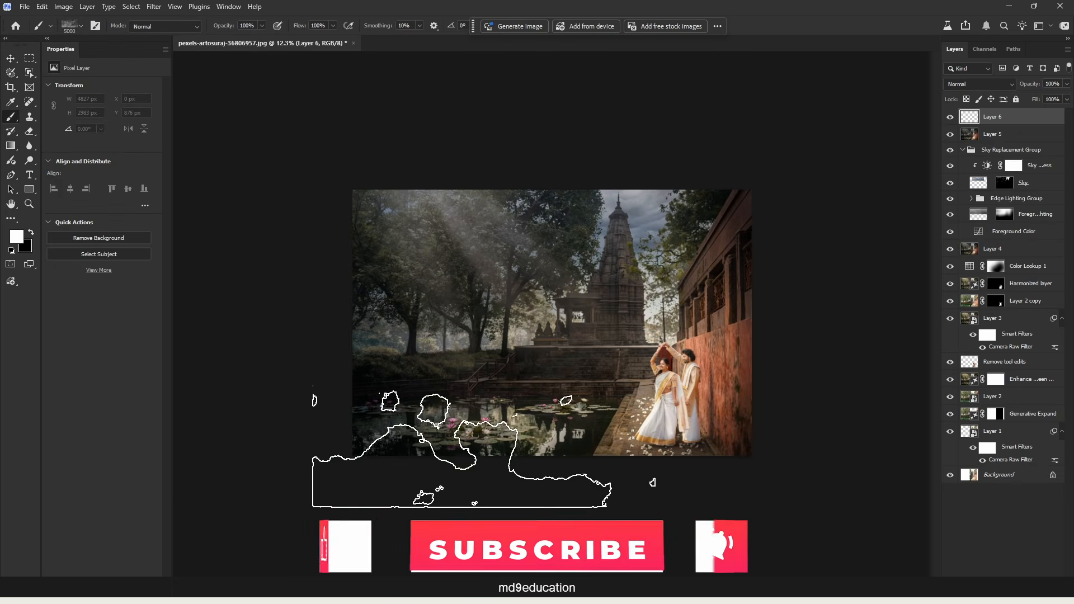
drag(538, 341, 416, 338)
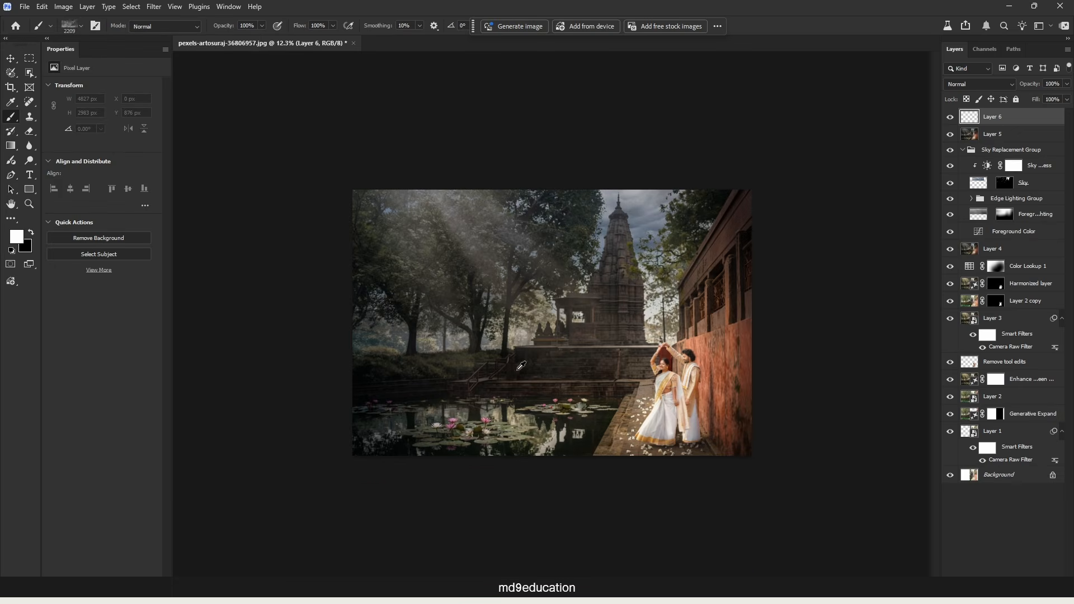
scroll(492, 367, up, 2)
scroll(483, 377, up, 2)
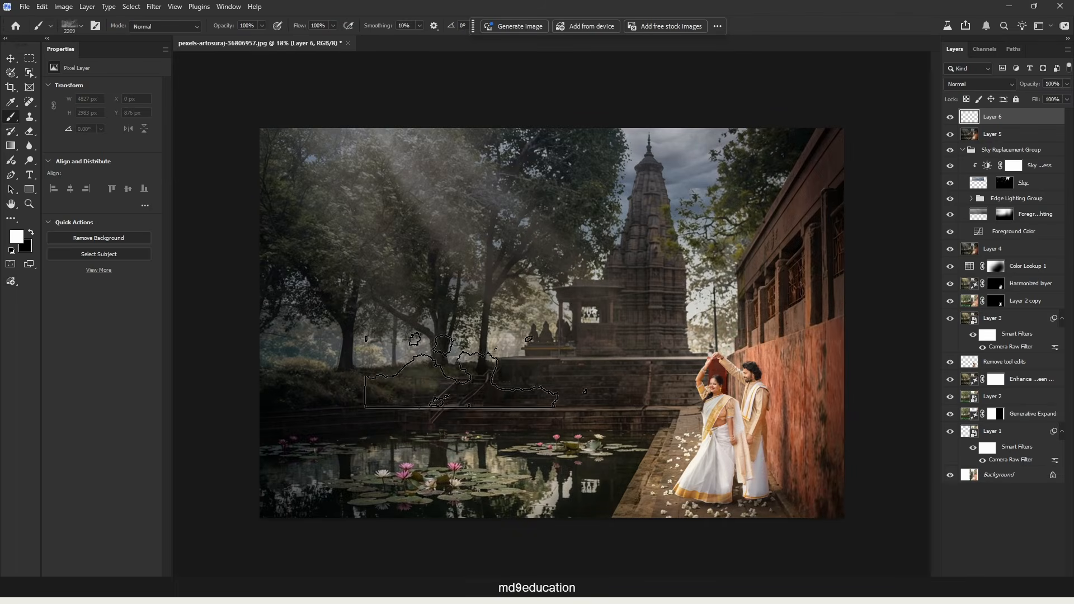
click(469, 351)
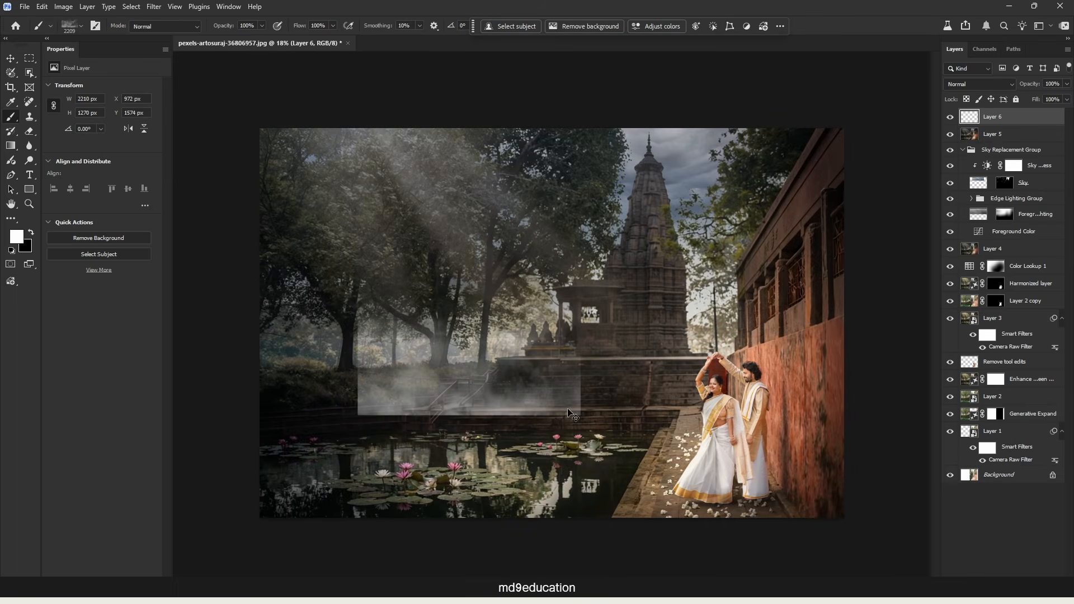
key(ctrl+t)
key(Return)
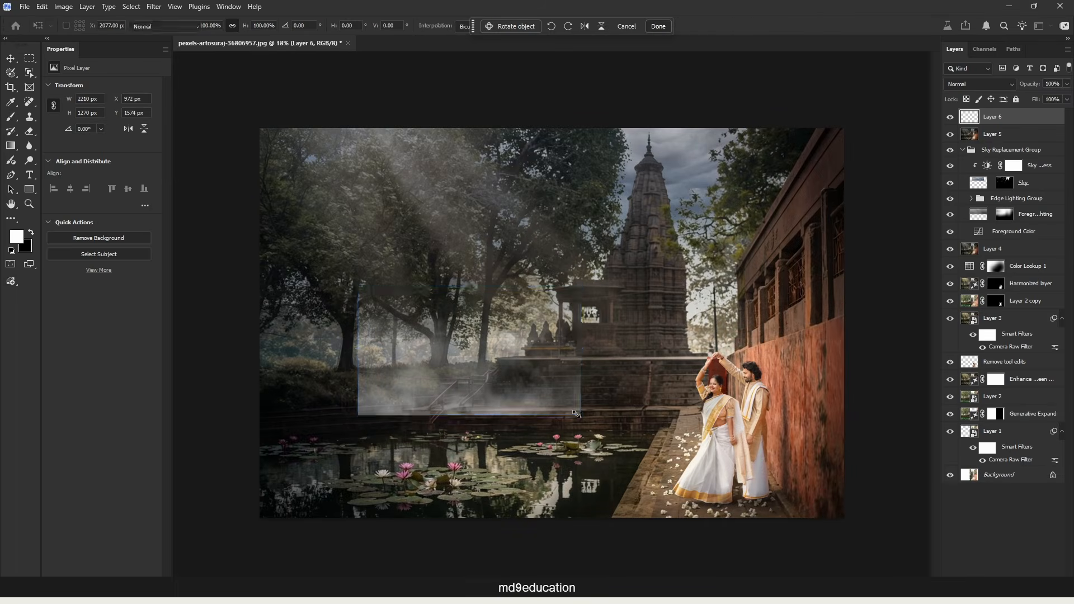
key(b)
key(ctrl+z)
Enlarge the fog brush to 5000 px and stamp fog once across the trees, steps and pond.
right_click(450, 380)
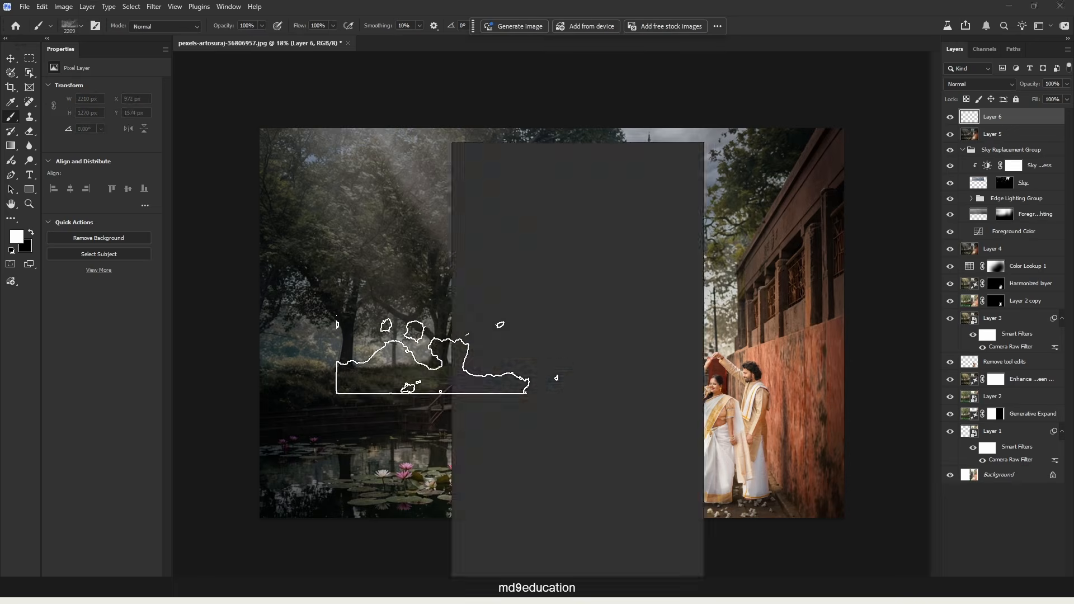
click(741, 130)
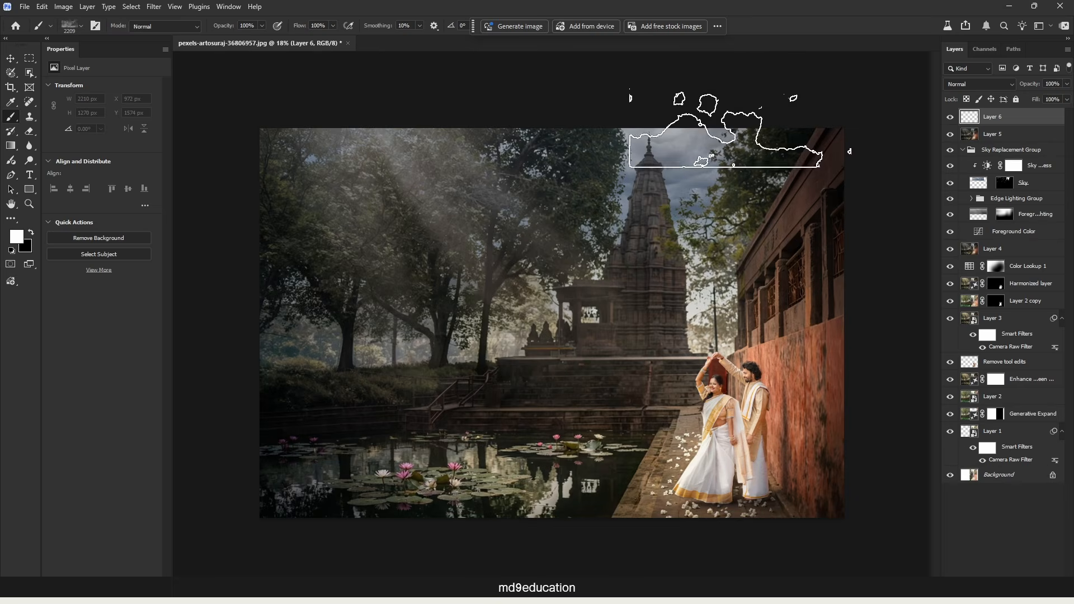
drag(433, 277, 776, 274)
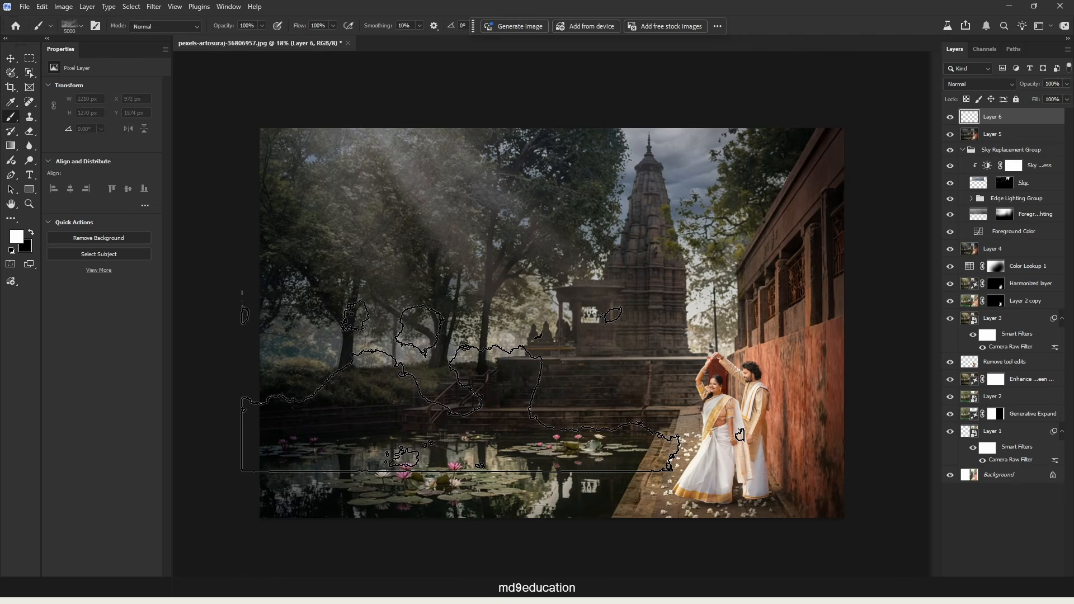
click(460, 382)
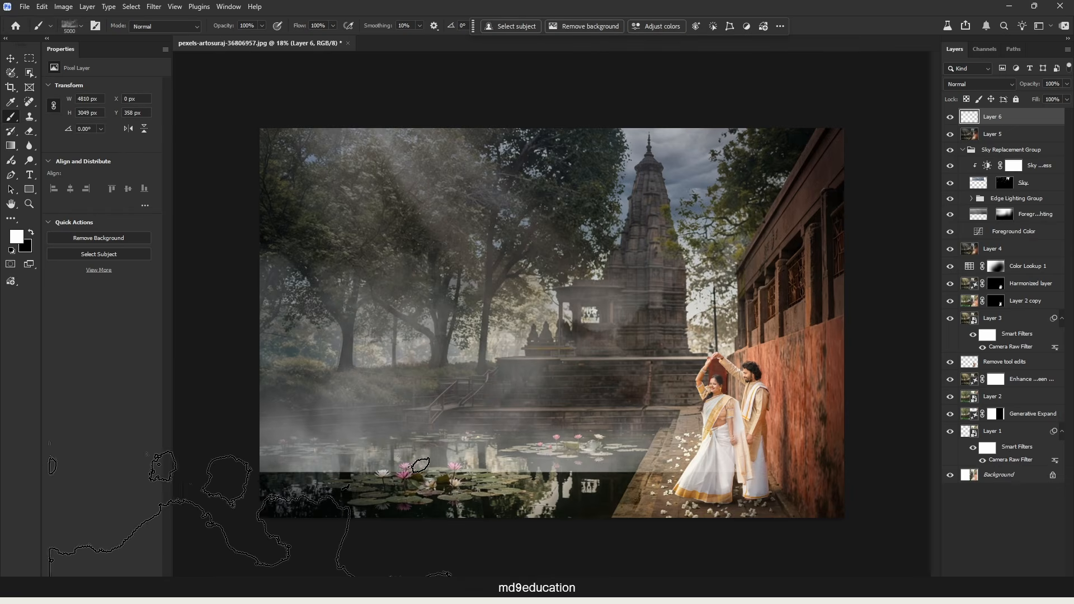
Add a layer mask to Layer 6 and paint out the fog's hard edges in black with a Soft Round brush.
click(993, 583)
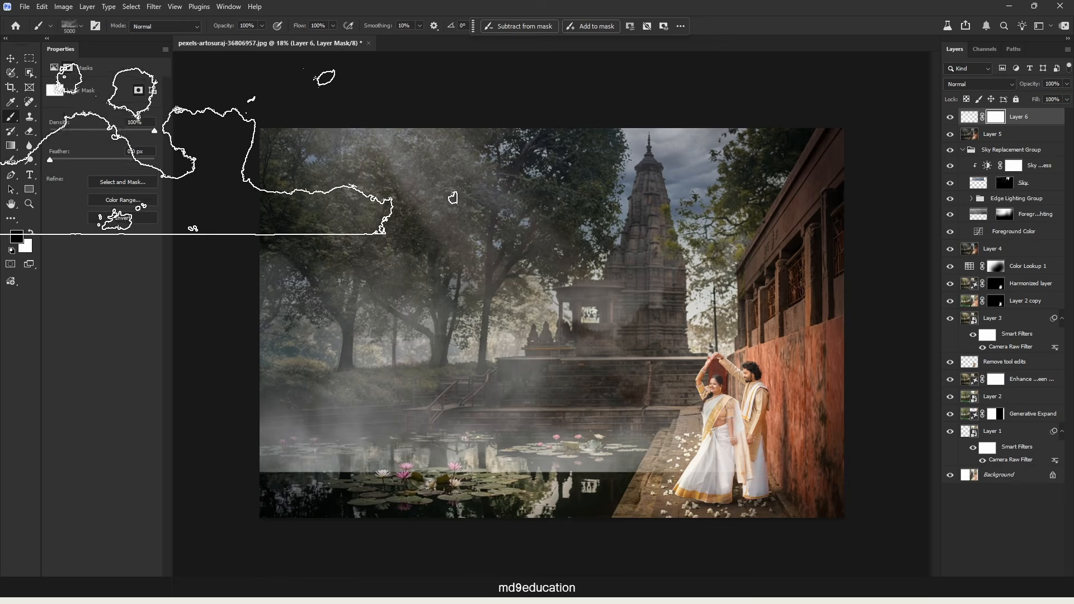
click(70, 26)
click(111, 186)
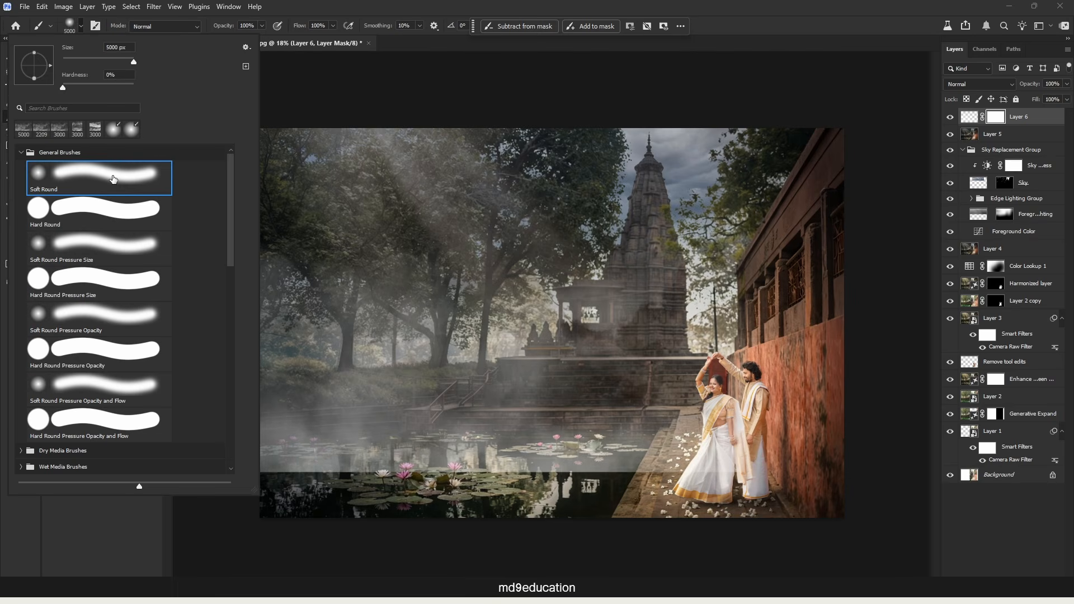
click(831, 29)
drag(648, 354, 313, 358)
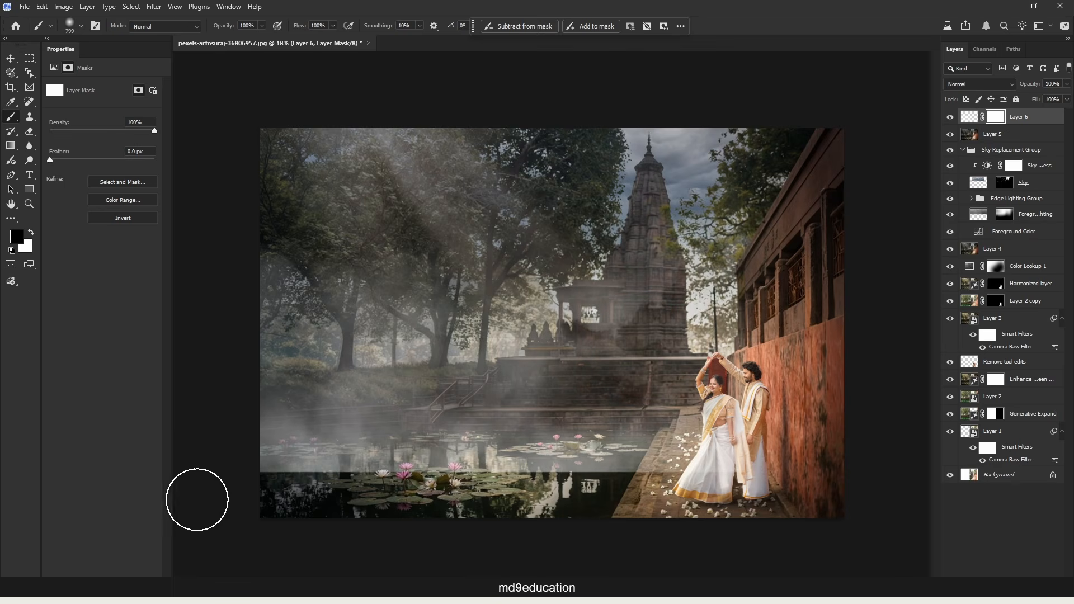
mouse_move(291, 481)
mouse_down()
mouse_move(316, 486)
mouse_move(291, 489)
mouse_up()
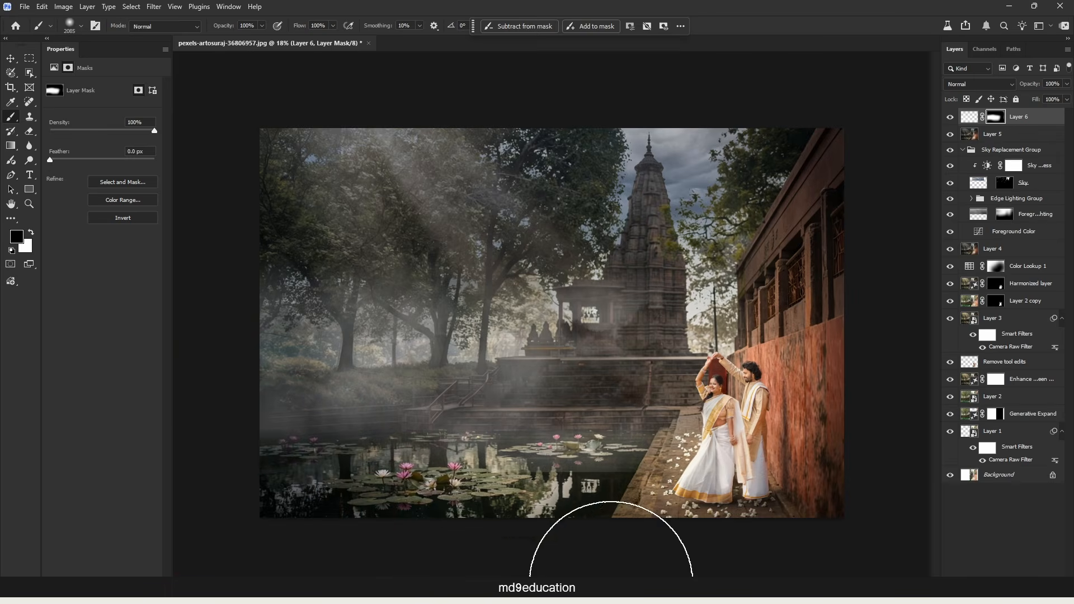
Stretch the fog layer vertically to about 118.5% so it covers the pond, and lower the layer's opacity.
key(ctrl+t)
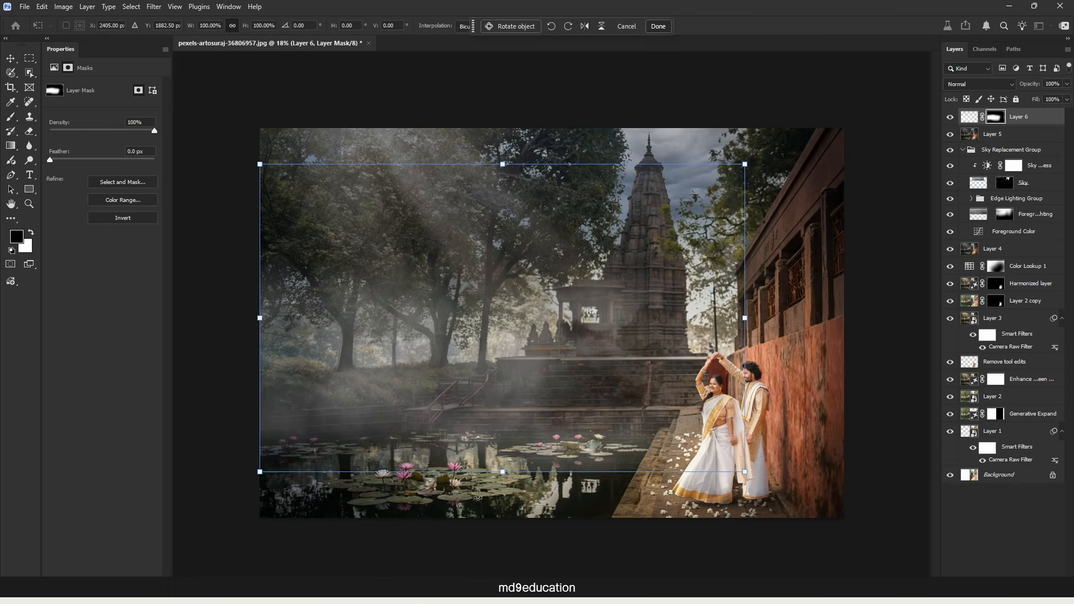
drag(500, 470, 502, 507)
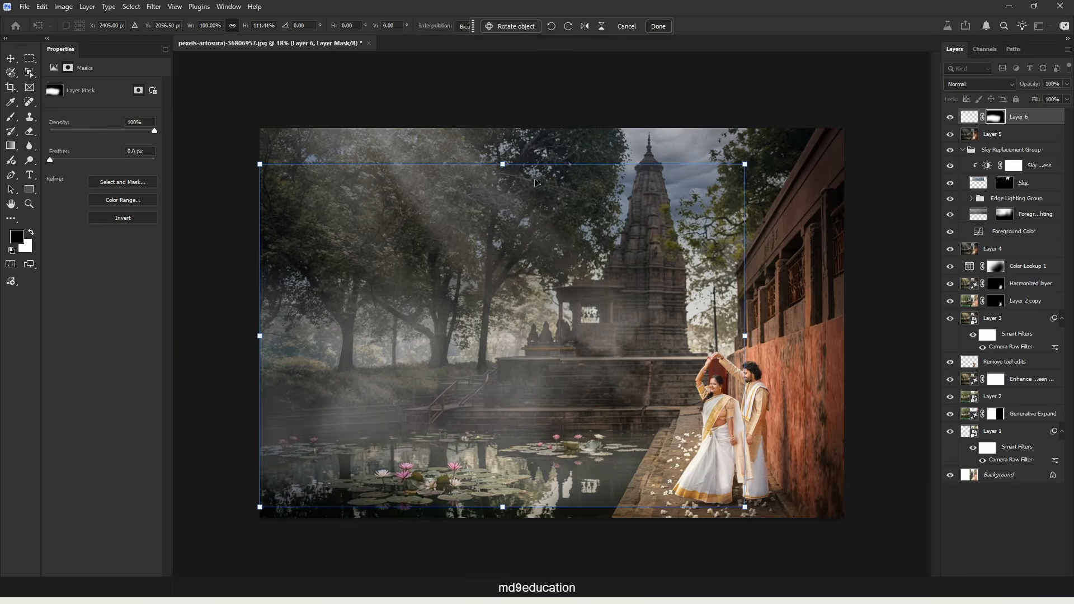
drag(504, 163, 504, 140)
drag(546, 344, 540, 340)
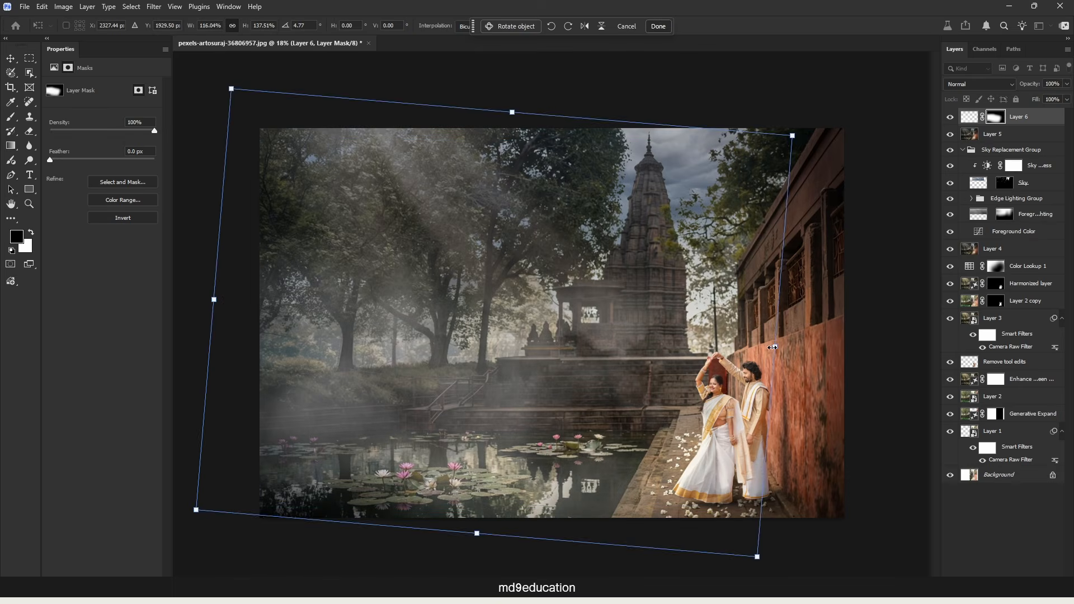
key(Return)
key(b)
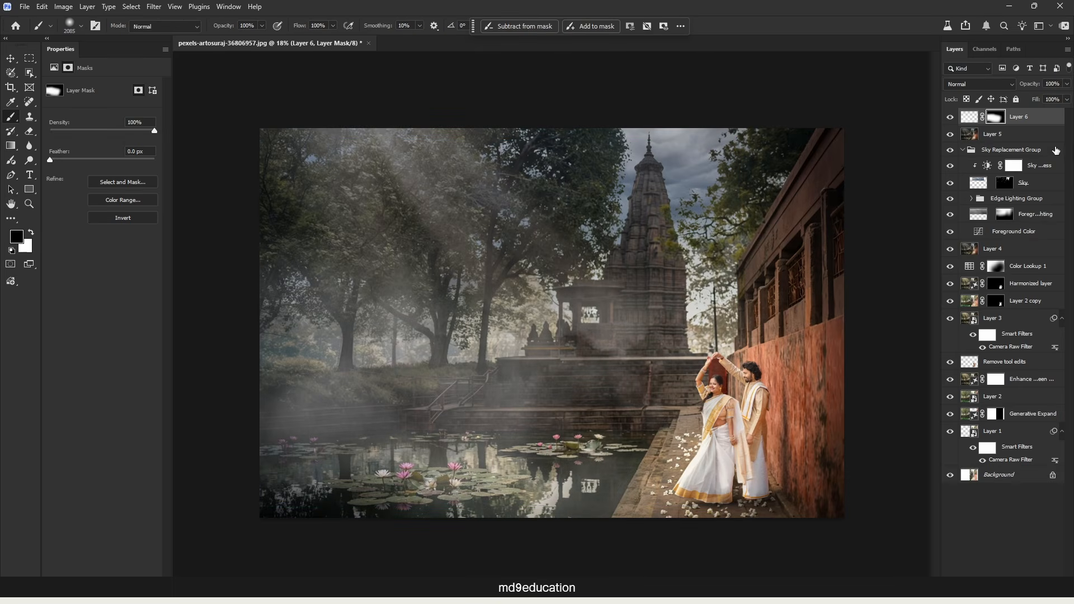
click(976, 118)
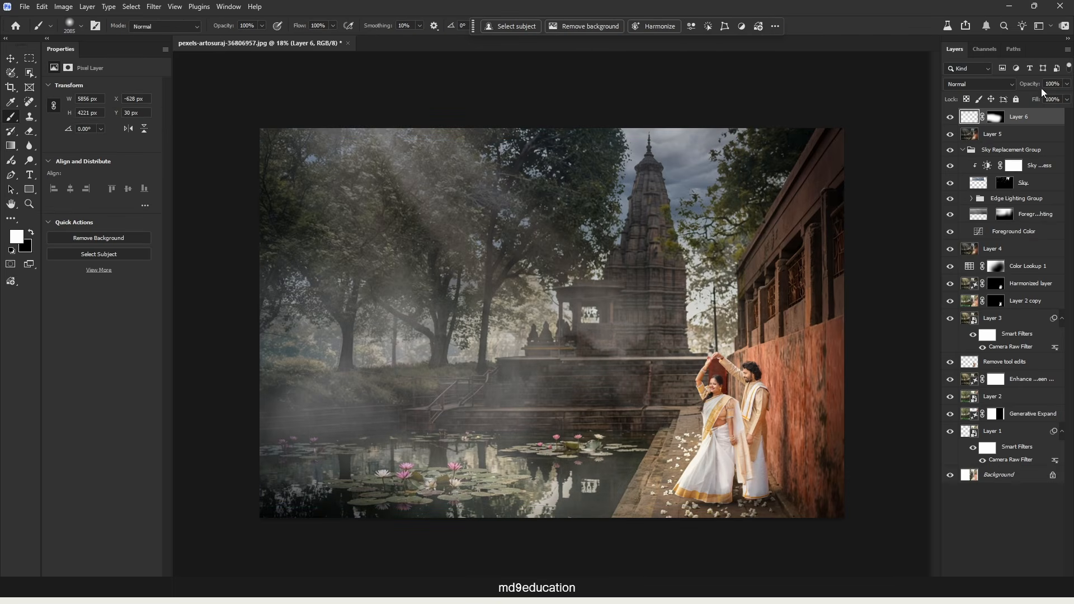
drag(1042, 89, 1005, 83)
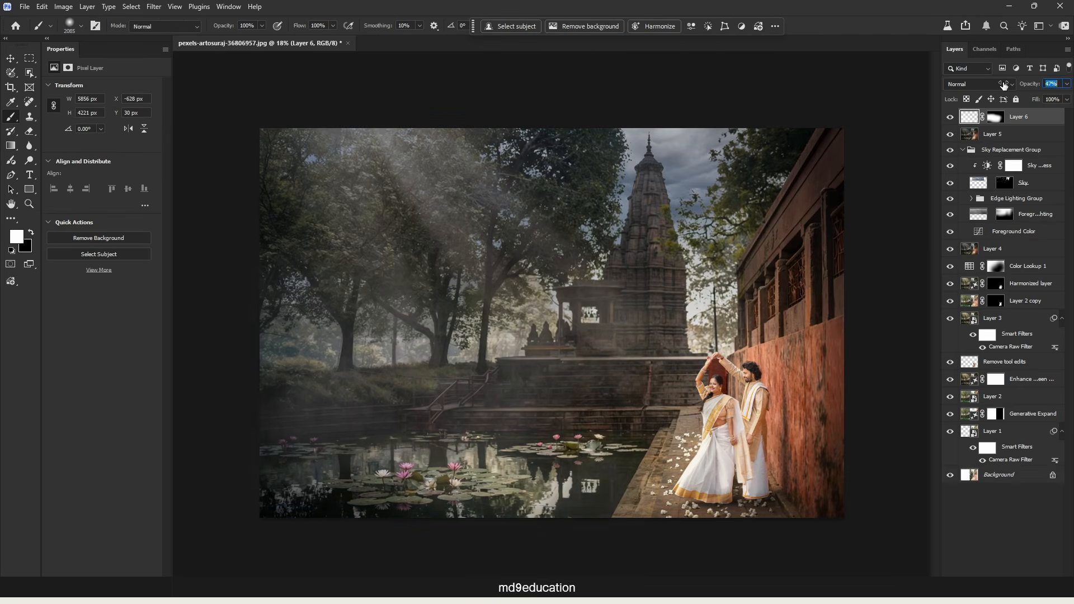
Stamp all visible layers into a new top layer and convert it to a smart object.
click(993, 532)
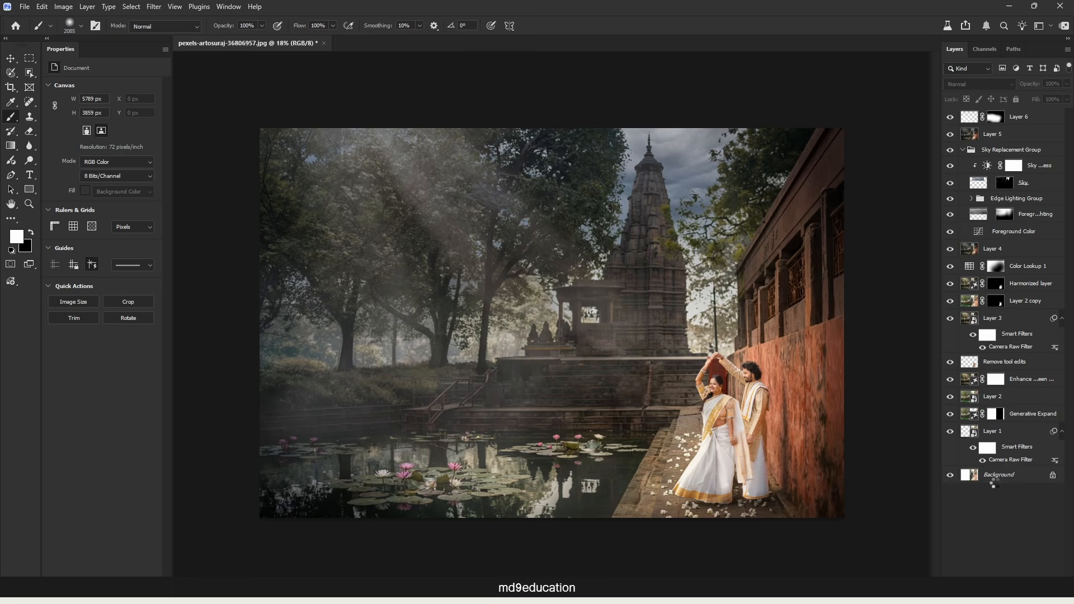
key(ctrl+shift+alt+e)
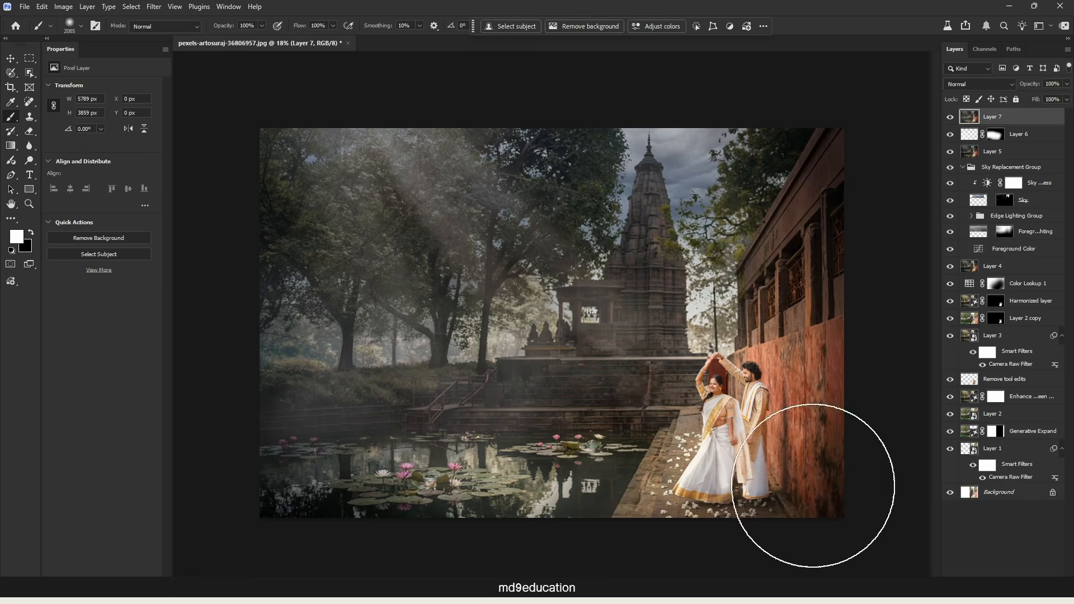
right_click(1036, 123)
click(1036, 377)
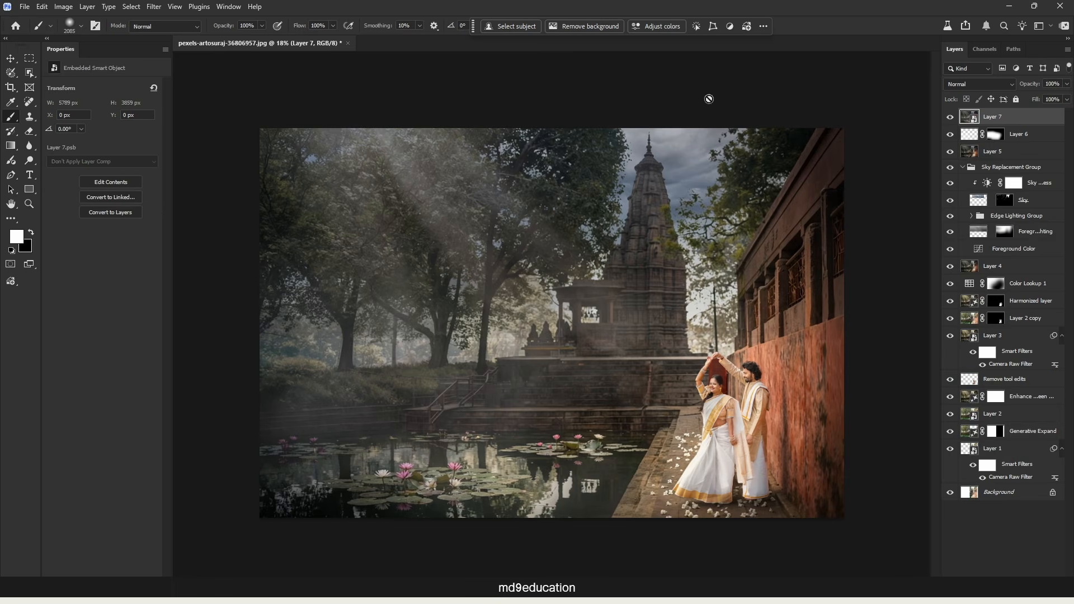
Open the Camera Raw Filter on the stamped smart object, trying the Auto adjustments and reverting them.
click(150, 6)
click(188, 107)
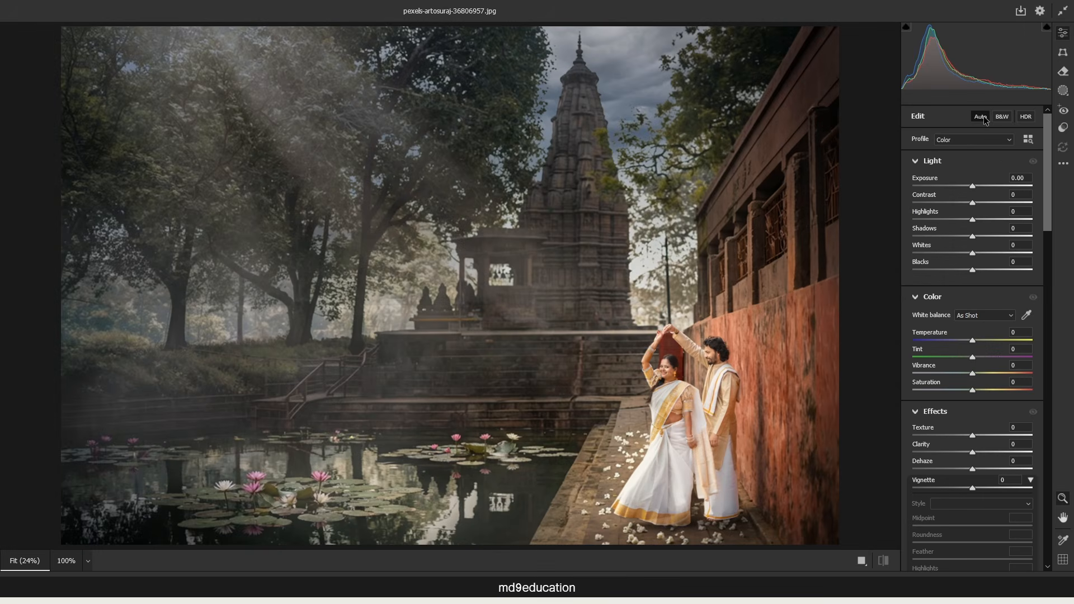
click(984, 116)
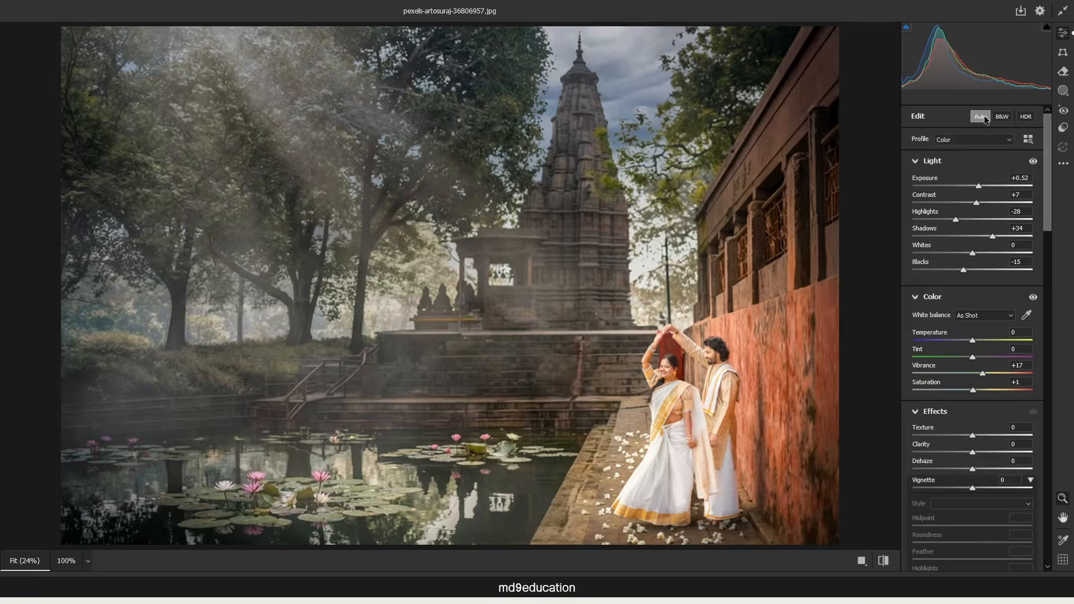
click(985, 116)
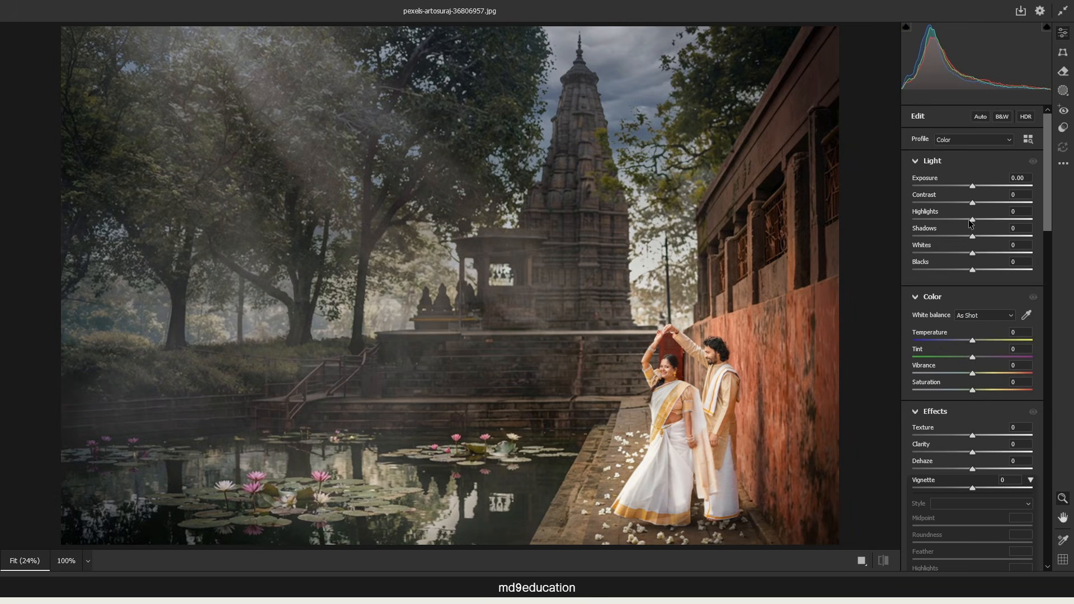
Darken the stamped image's overall tones by adjusting Highlights and lowering Shadows, Whites and Blacks in the Camera Raw Light settings.
drag(966, 222, 981, 203)
drag(972, 236, 956, 239)
drag(973, 254, 930, 256)
drag(973, 271, 958, 270)
drag(972, 340, 973, 340)
scroll(985, 336, down, 6)
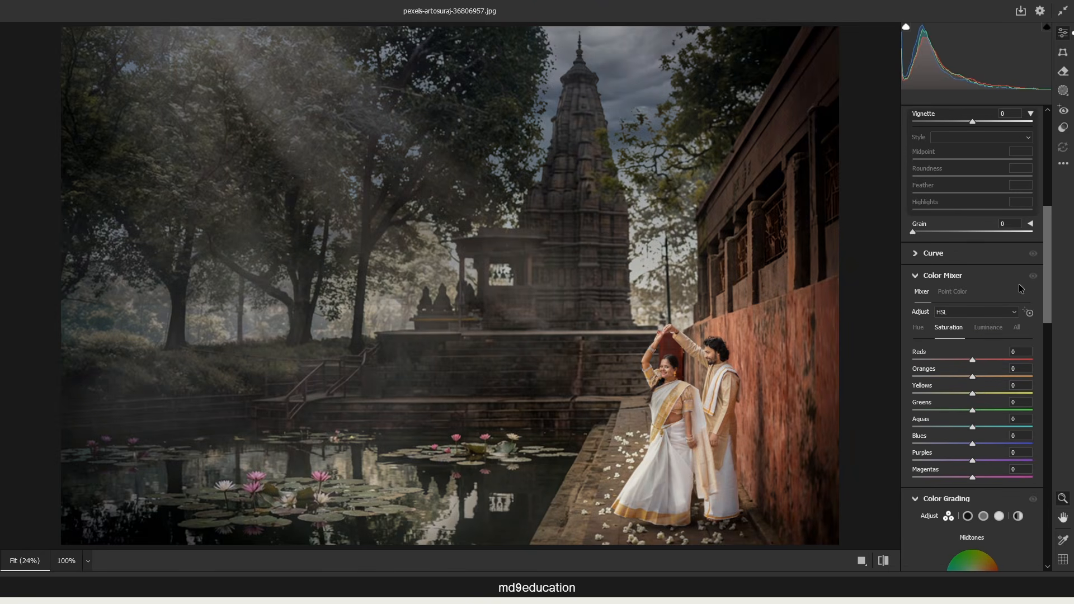
Create a Camera Raw Background mask covering everything except the couple, and hide its red overlay.
click(1063, 91)
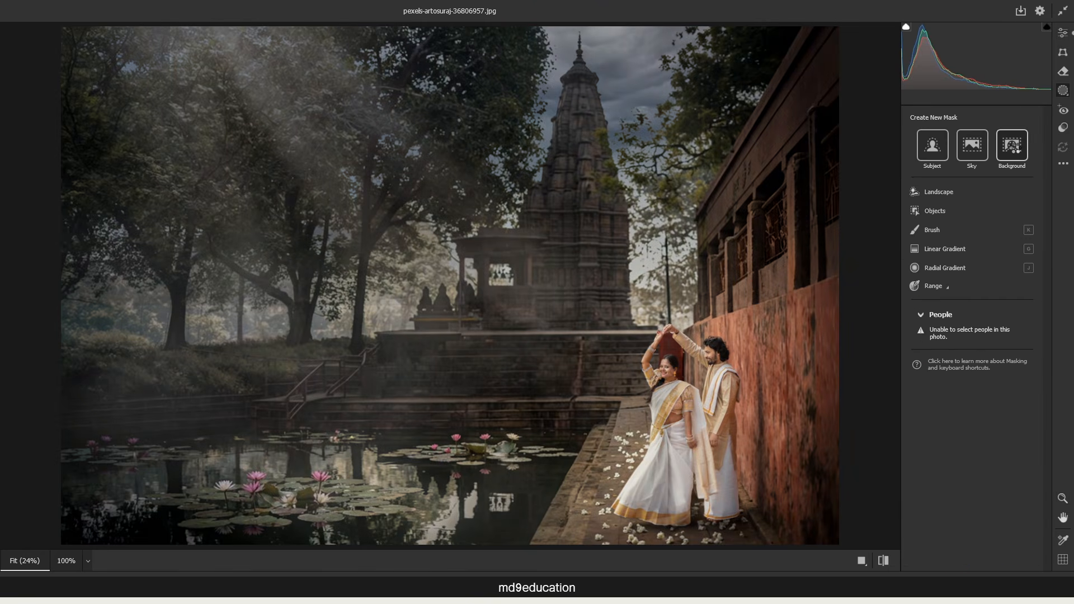
click(1014, 147)
drag(1046, 275, 1046, 311)
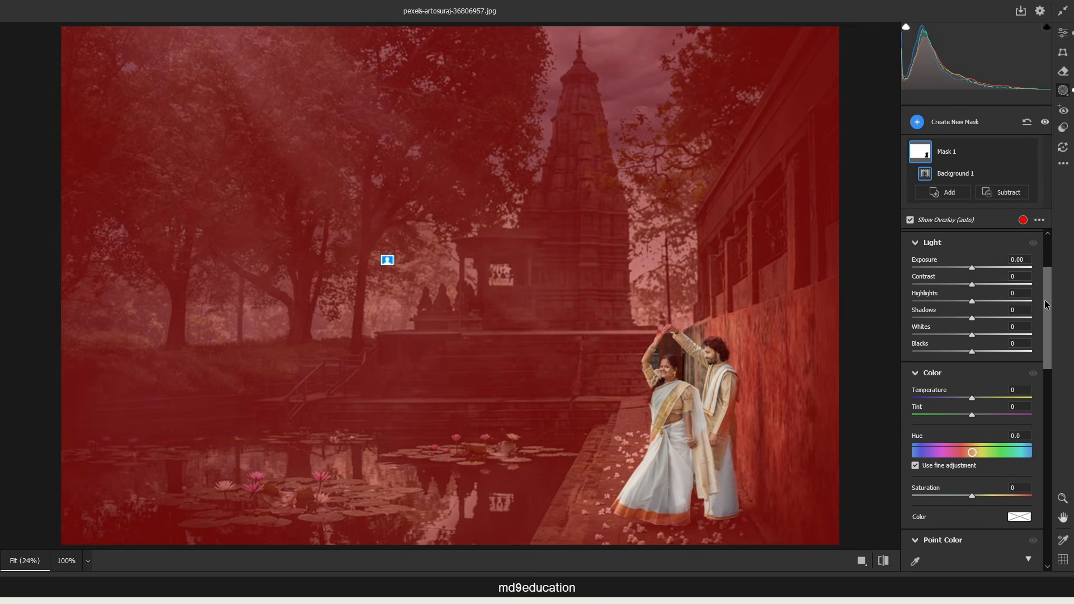
click(910, 221)
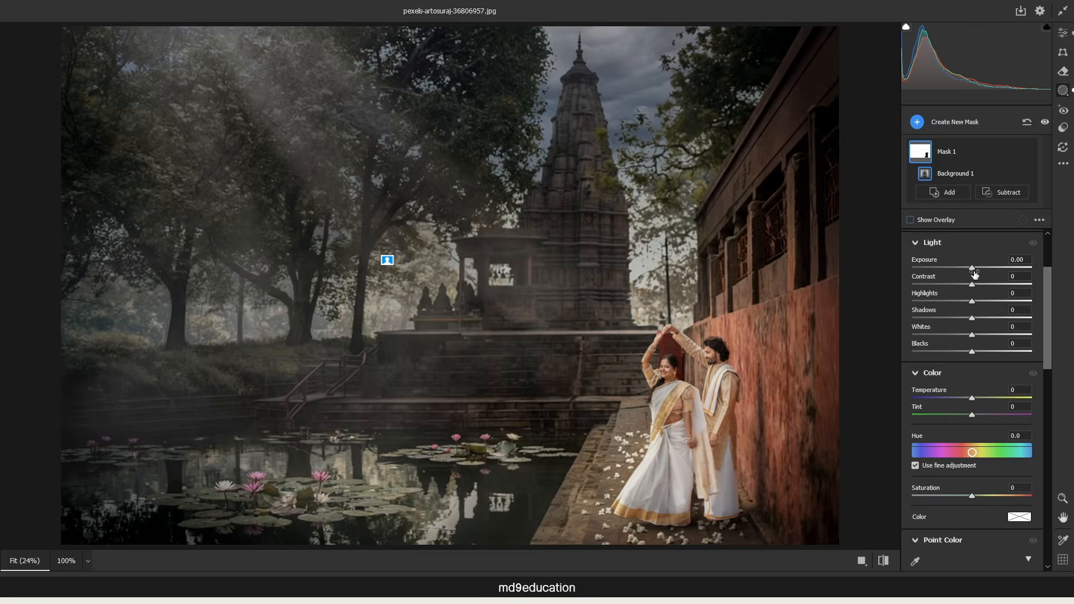
Set the background mask's Exposure to -0.15 and Highlights to -6, and apply the Camera Raw filter.
drag(970, 270, 970, 270)
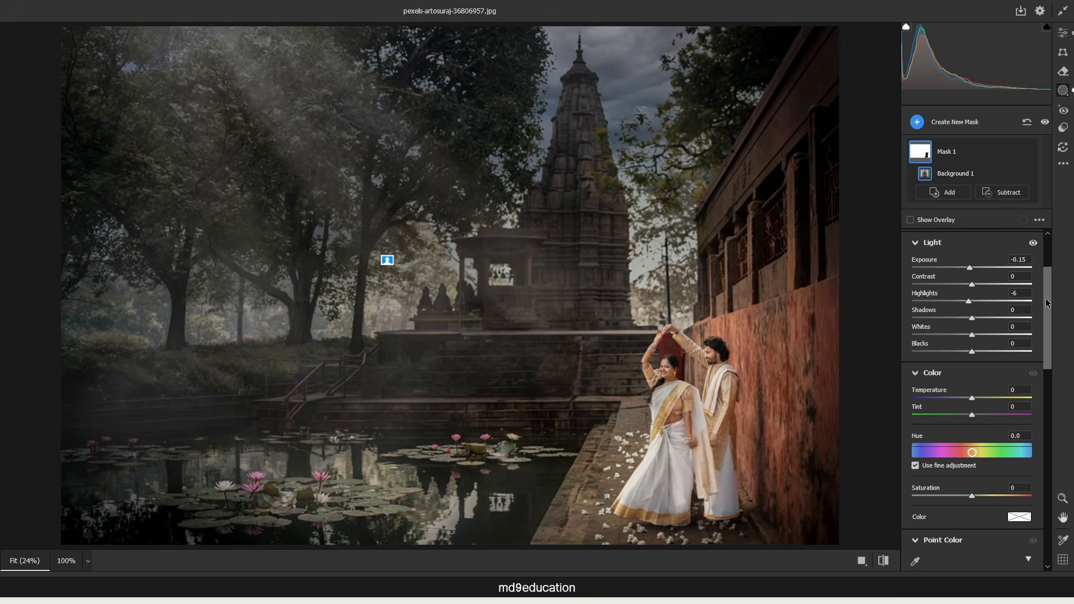
scroll(976, 401, down, 5)
drag(974, 401, 910, 418)
click(628, 273)
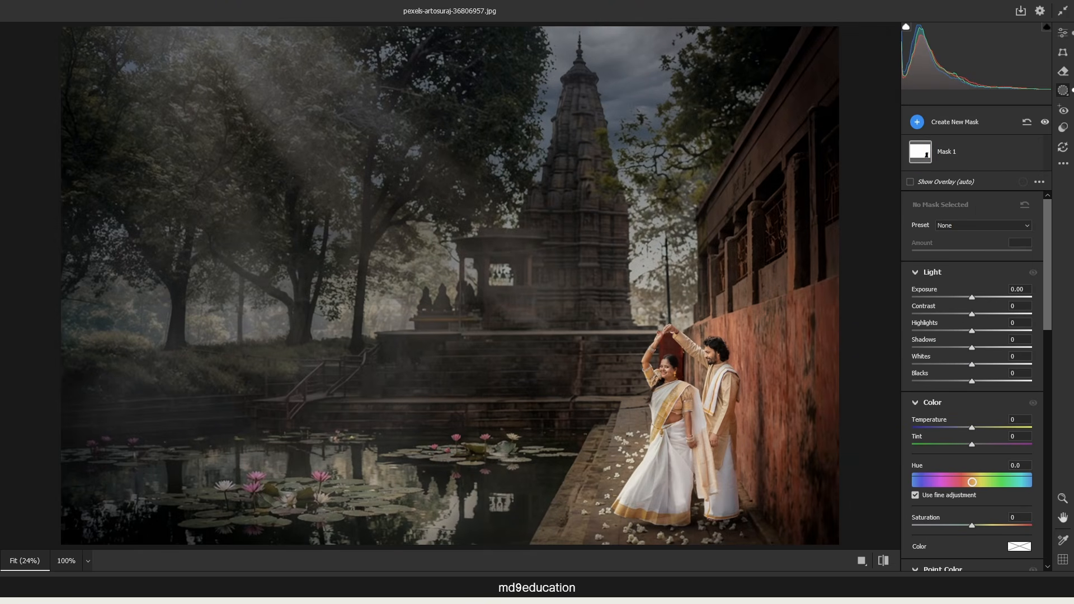
key(Return)
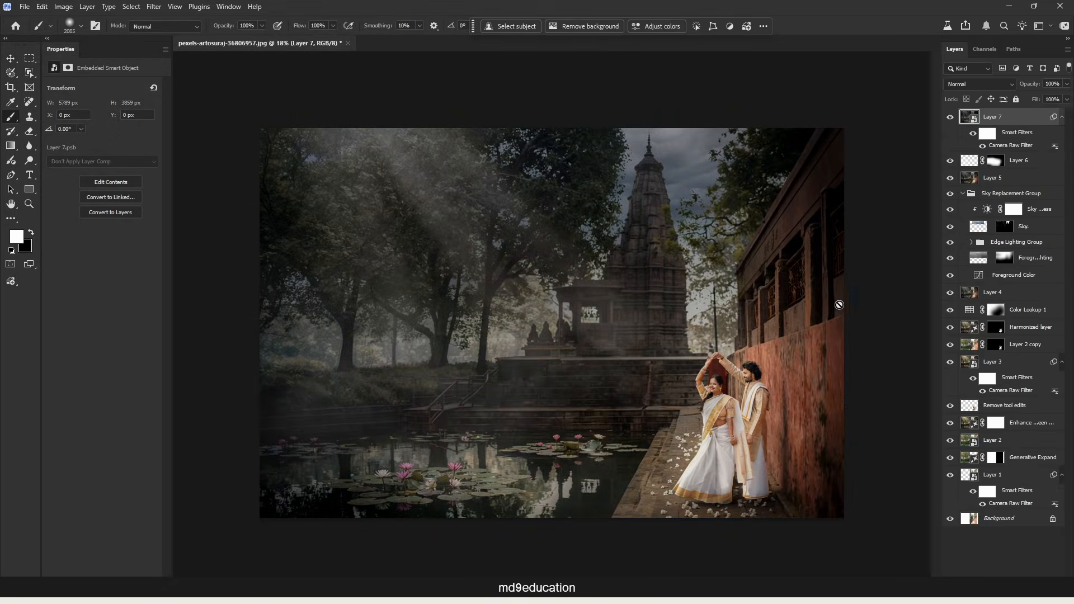
Compare the graded composite with the Enhance layer shown on its own.
alt+click(950, 422)
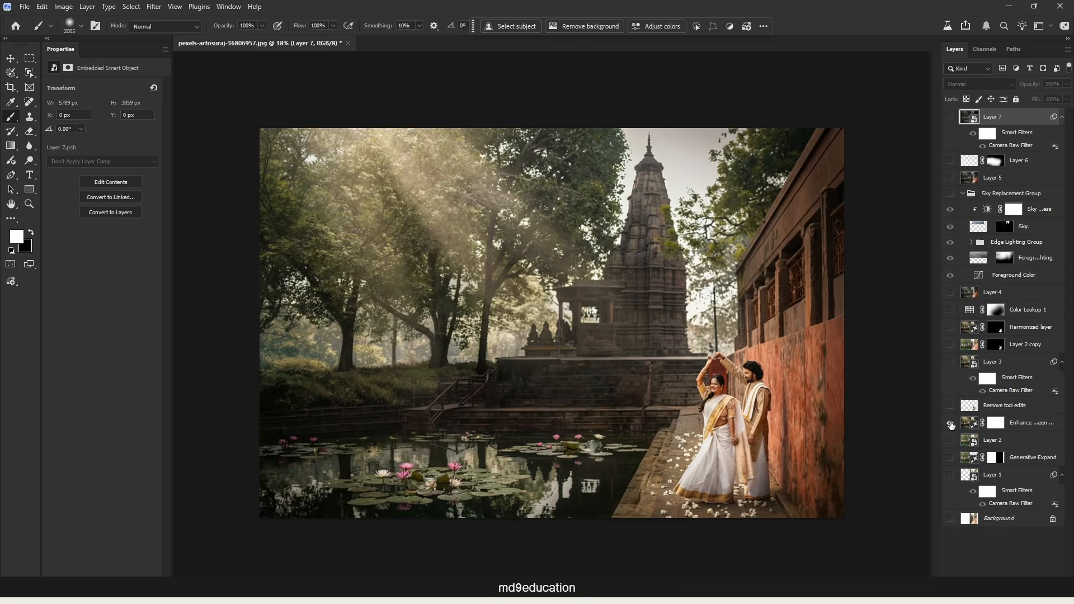
alt+click(950, 423)
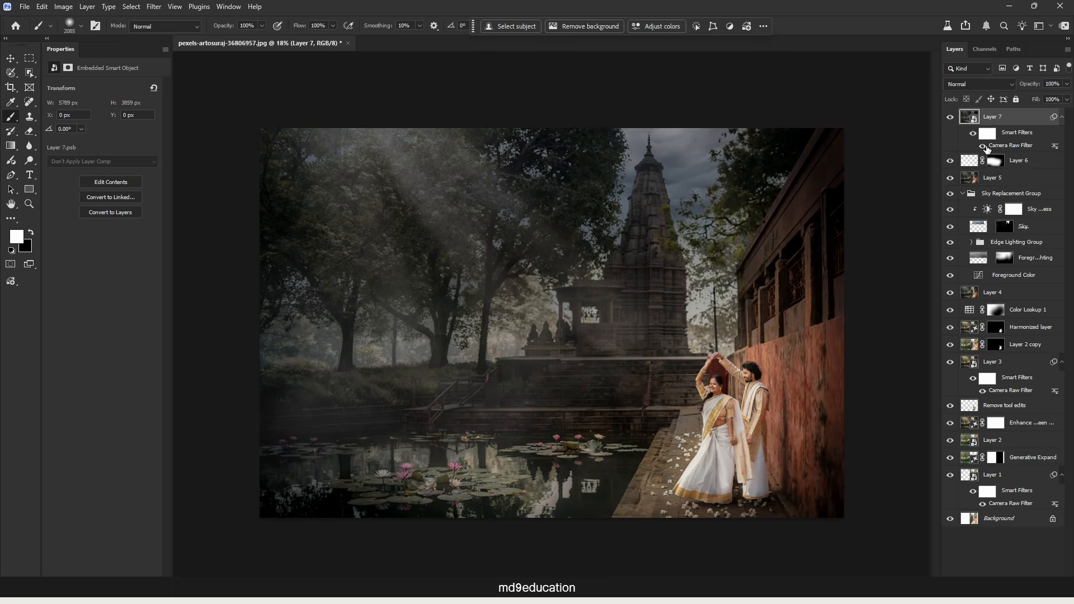
Hide Layer 7, stamp the visible layers into a new layer above Layer 6 and convert it to a smart object.
click(950, 117)
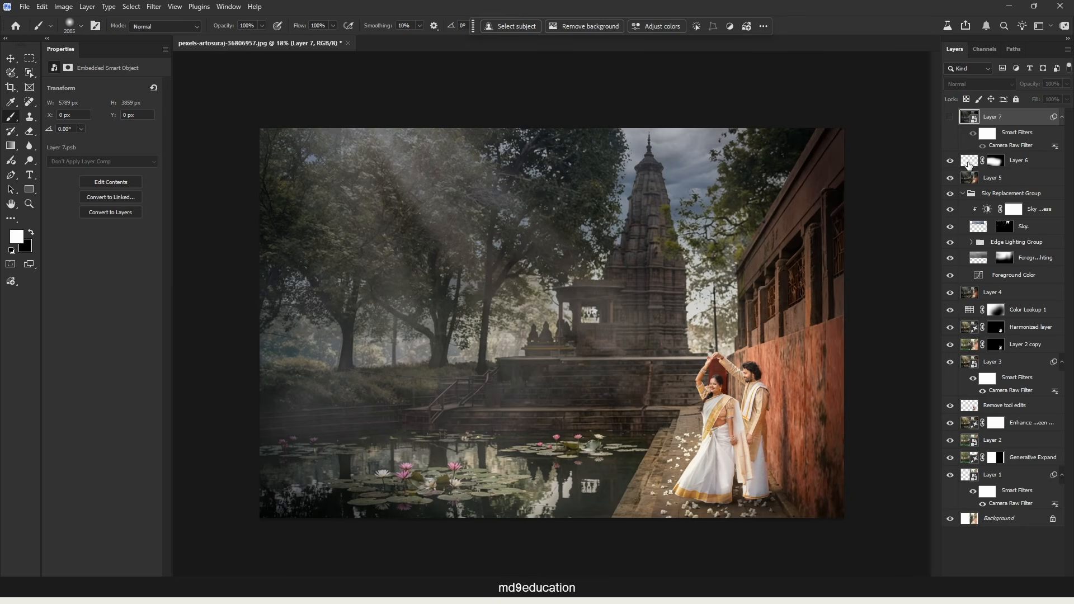
click(969, 164)
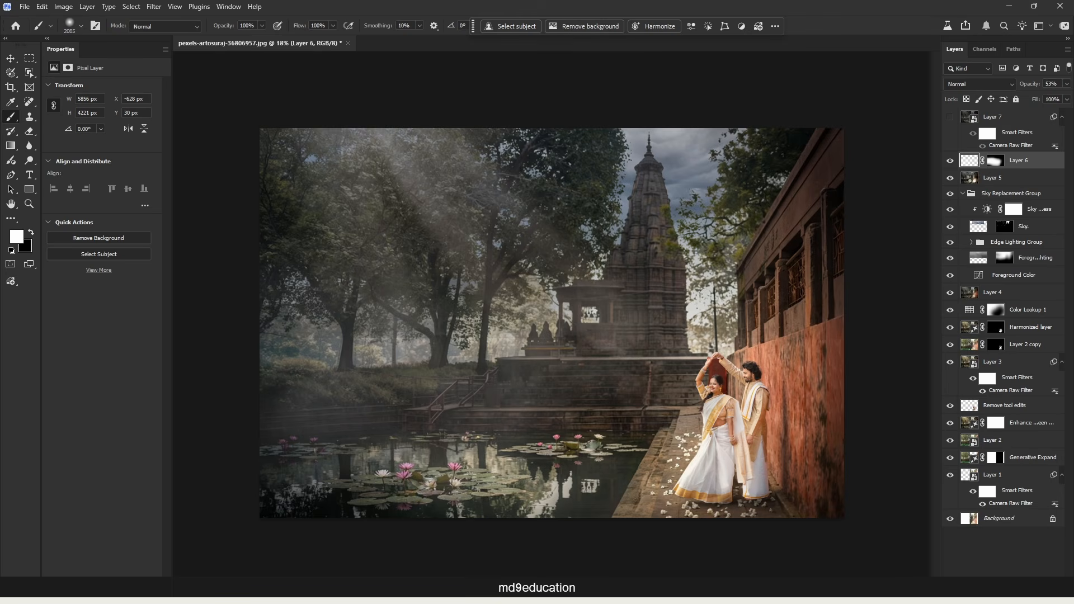
key(ctrl+shift+alt+e)
right_click(1030, 159)
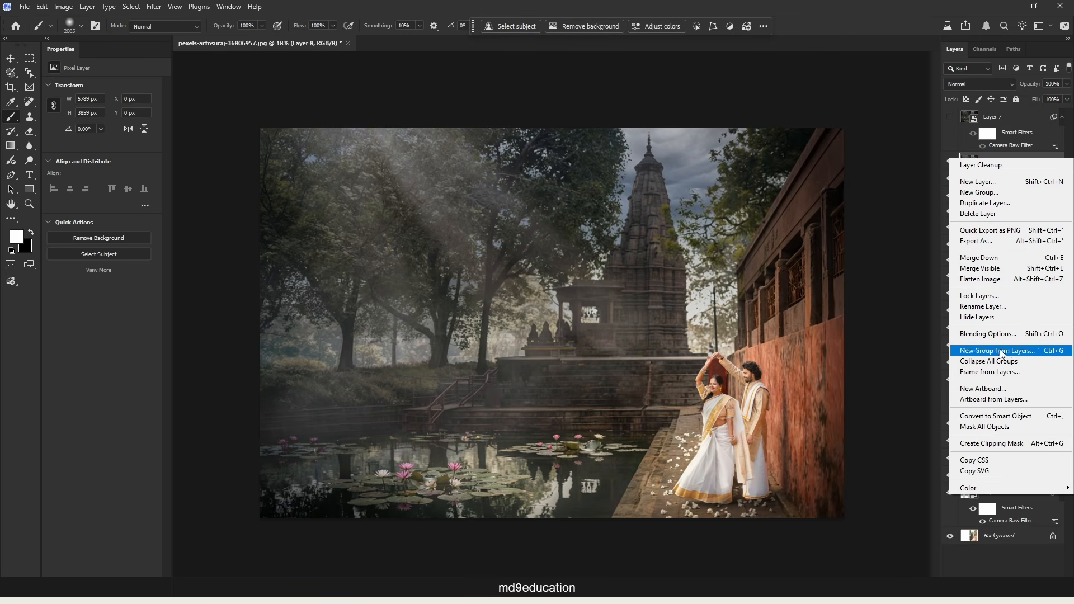
click(996, 416)
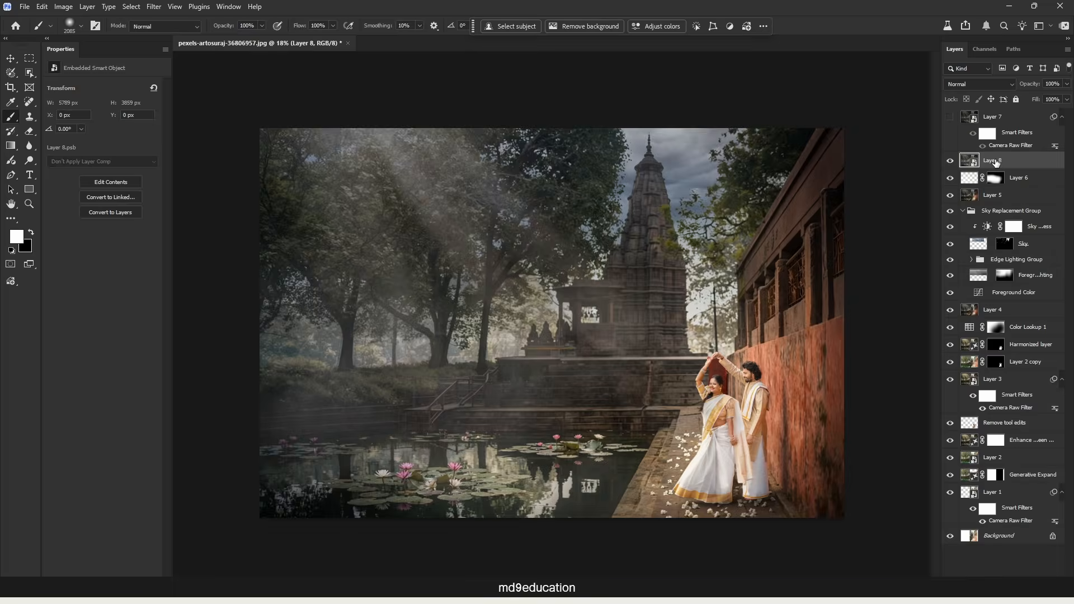
Rename the new stamped smart object as Luminar neo.
double_click(998, 161)
text(L)
key(Return)
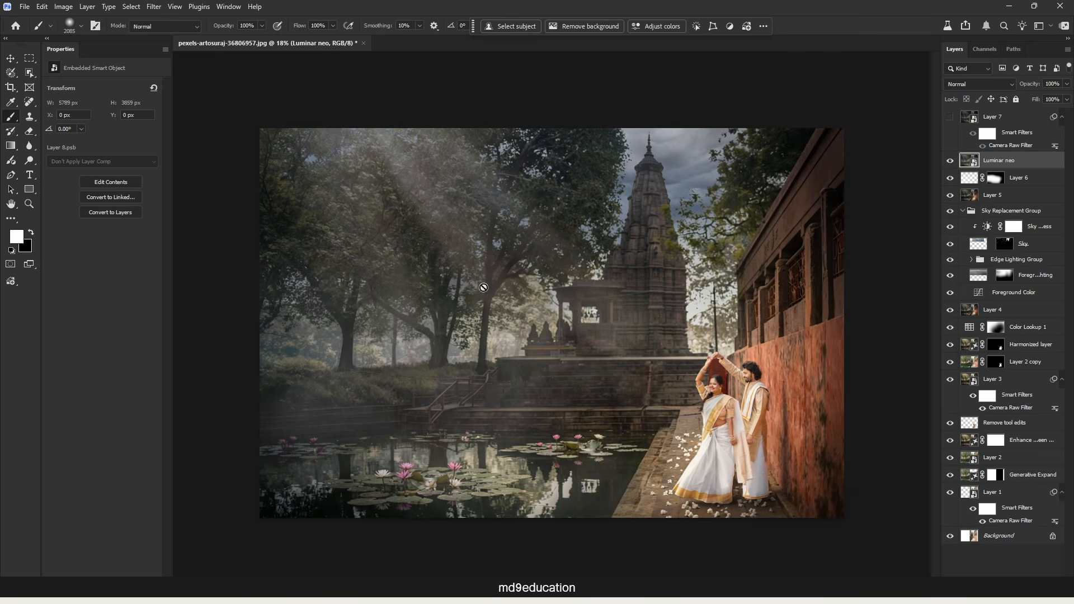
Compare Layer 7 with the layers beneath by toggling visibility, leaving Layer 7 hidden and the Luminar neo layer shown.
click(951, 116)
click(951, 117)
click(951, 161)
Open the Luminar neo smart object in the Skylum Luminar Neo filter and switch to its Edit workspace.
click(154, 7)
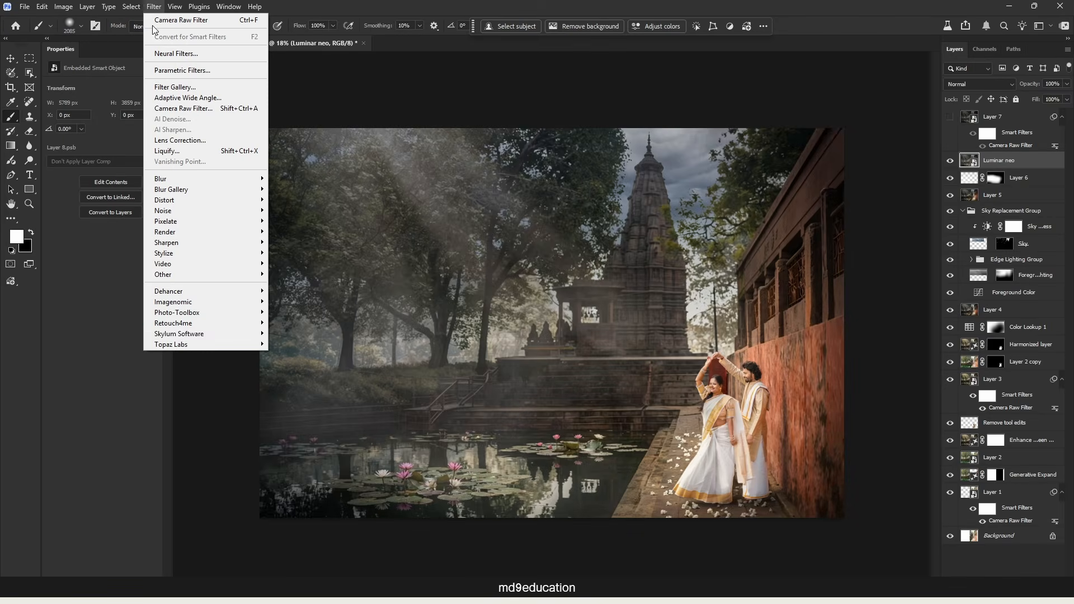
mouse_move(179, 336)
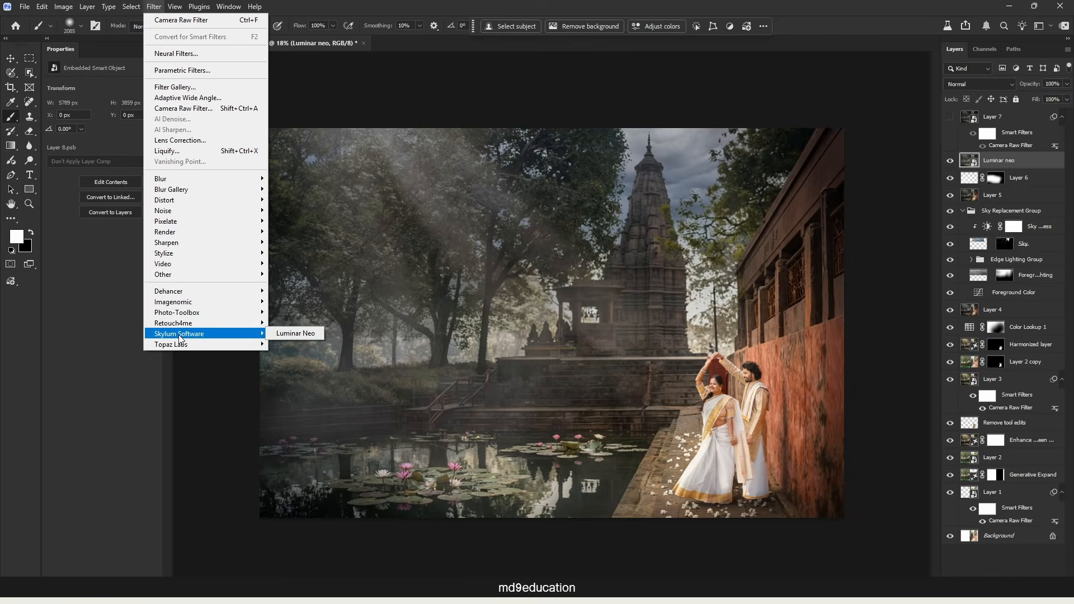
click(312, 333)
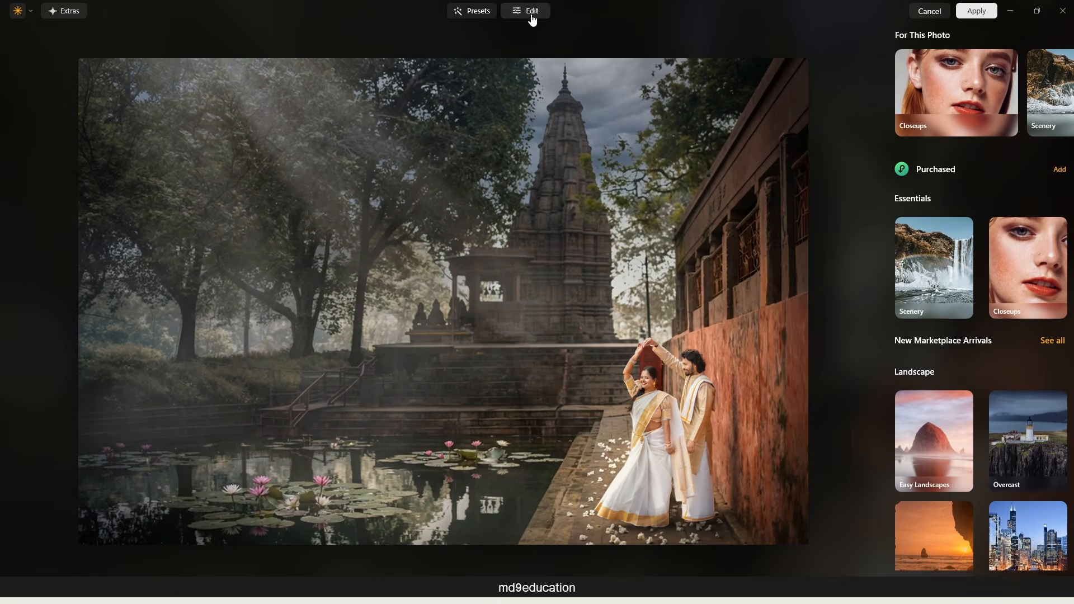
click(531, 15)
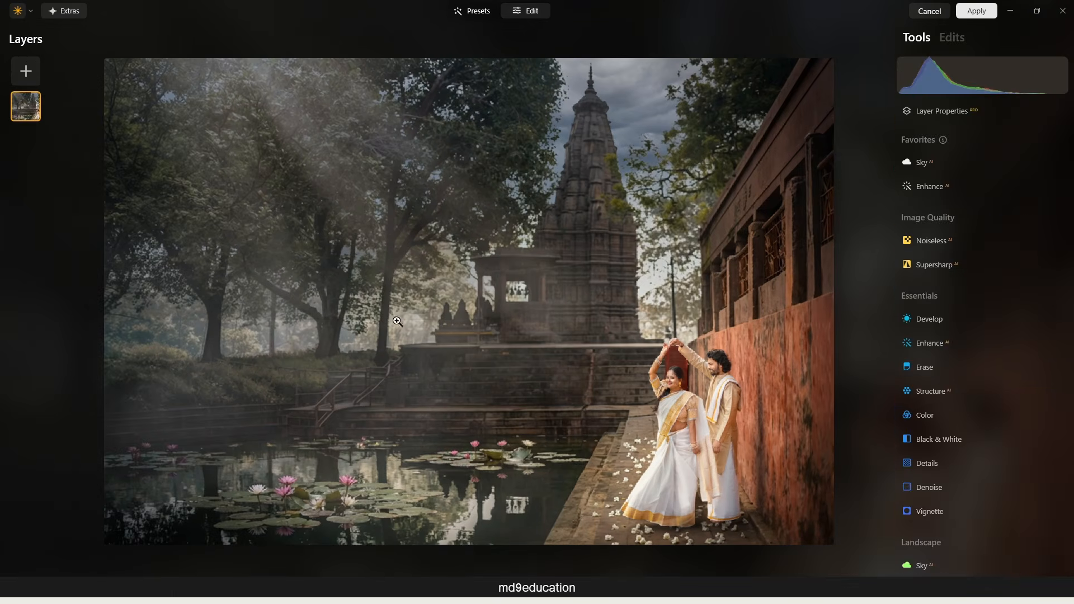
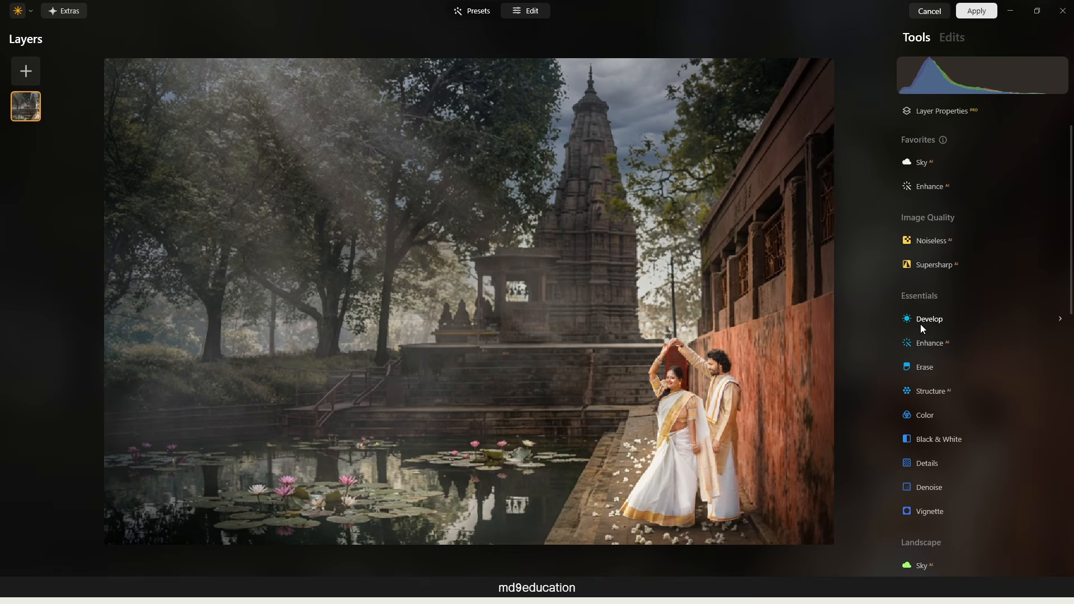
Apply Enhance AI to the image with the Accent strength set to 8.
click(939, 347)
drag(940, 408, 1055, 410)
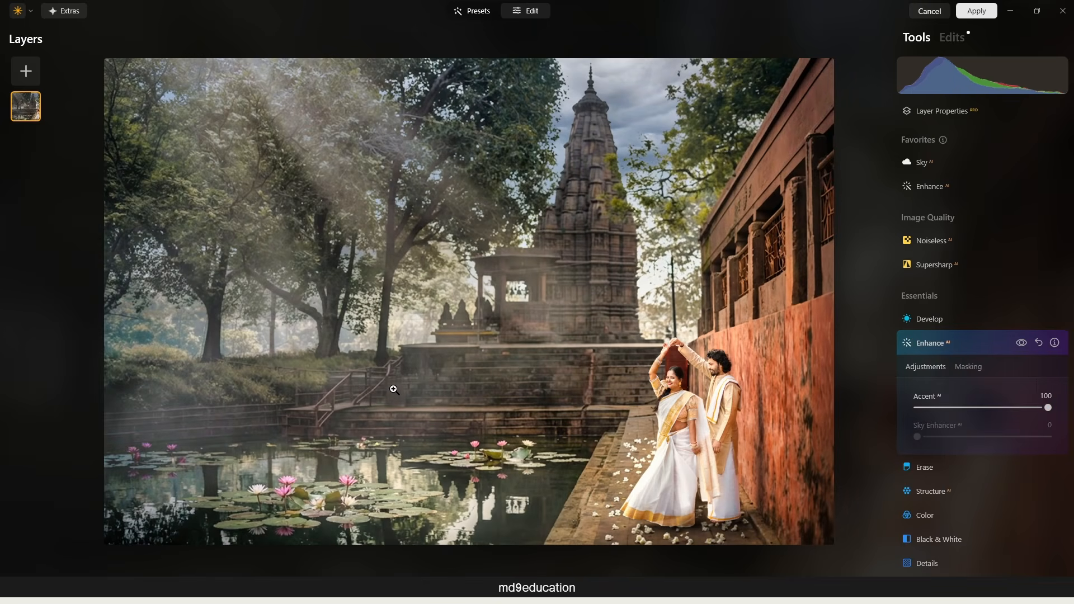
drag(968, 409, 930, 413)
Darken the image edges with a vignette of amount -59 and size 25.
scroll(964, 468, down, 4)
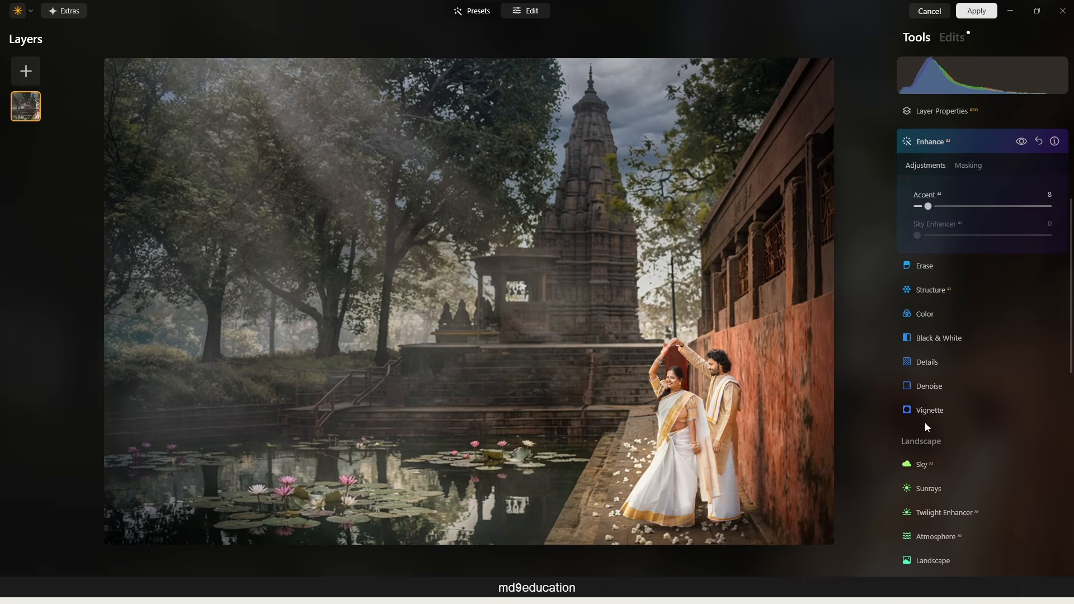
scroll(925, 422, down, 1)
click(894, 380)
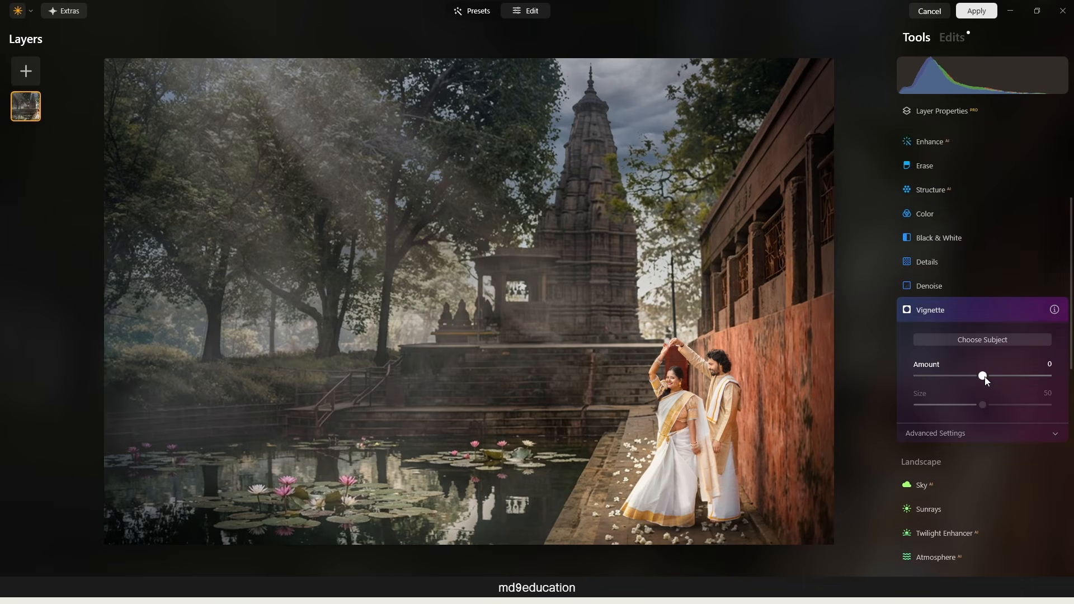
drag(977, 378, 937, 379)
drag(984, 405, 951, 406)
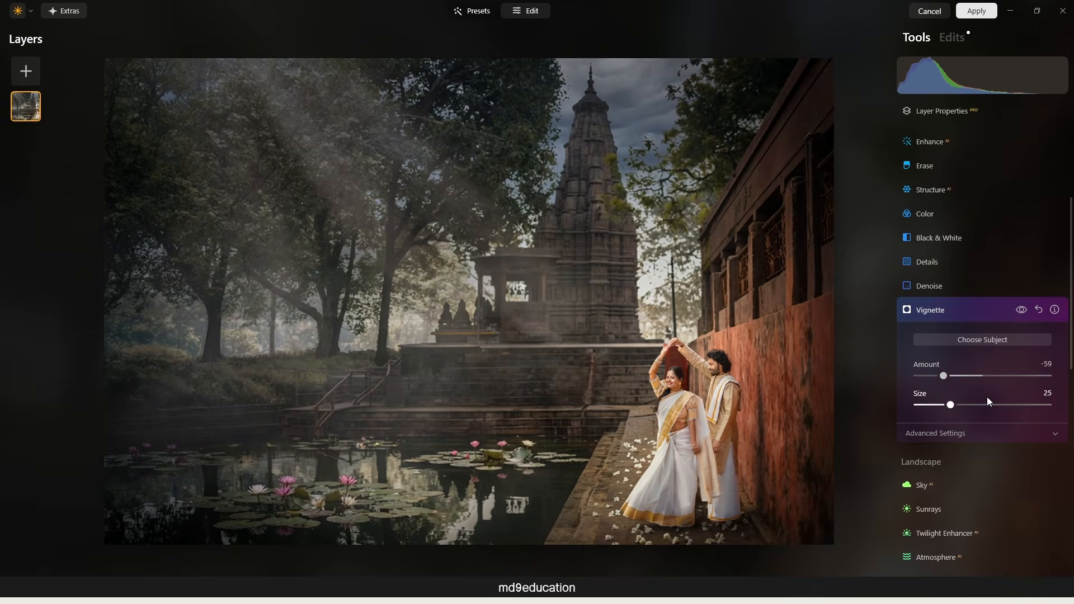
Give the pond water a subtle teal-green tint with Water Enhancer, using a low amount and raised Green.
scroll(995, 408, down, 2)
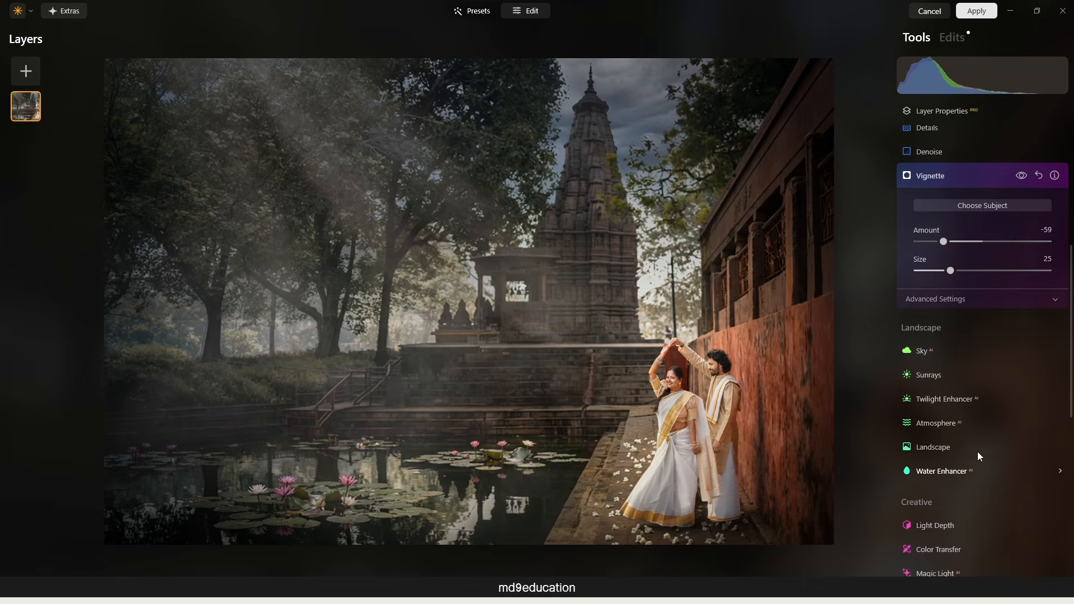
click(973, 472)
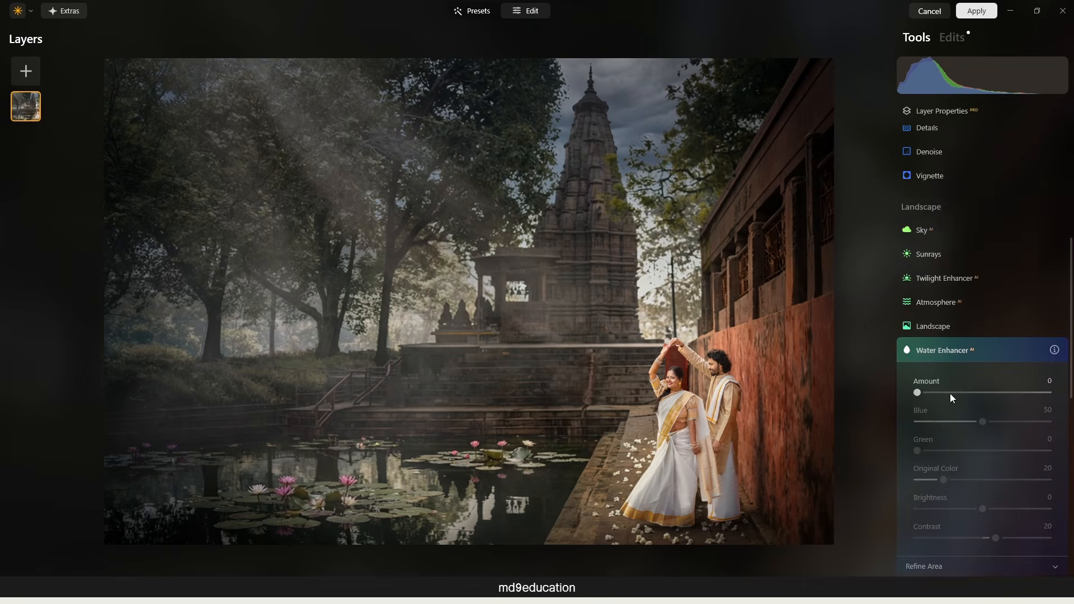
drag(917, 393, 938, 393)
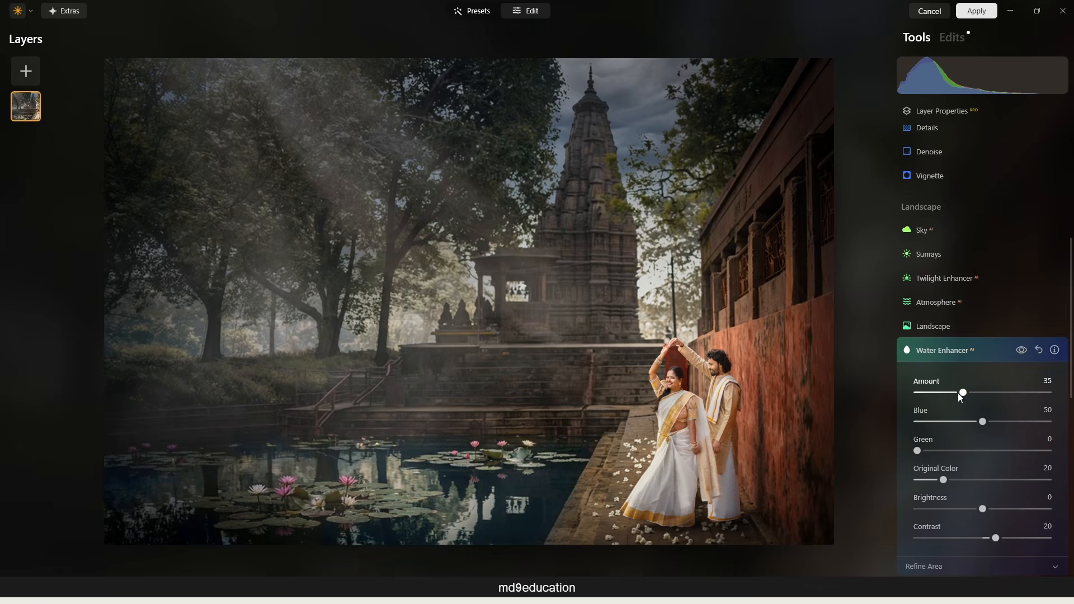
drag(960, 393, 926, 391)
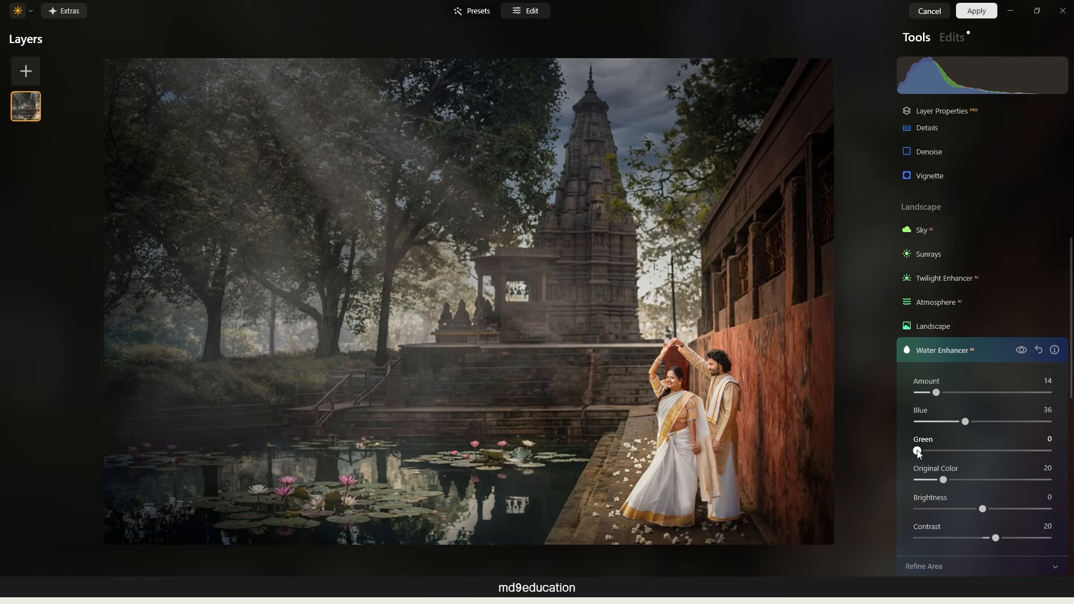
drag(918, 451, 944, 452)
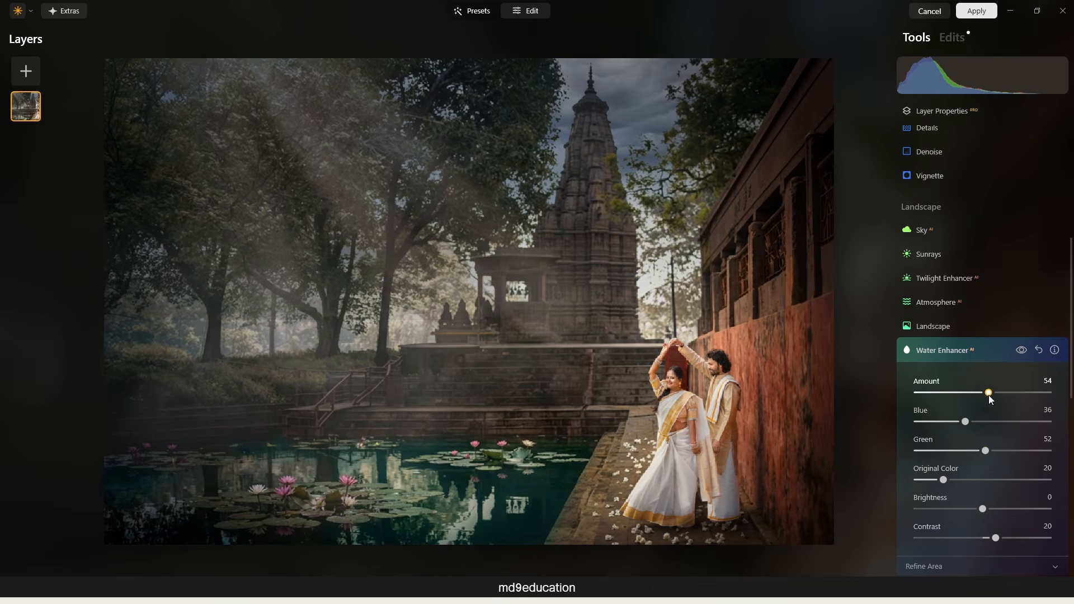
drag(971, 401, 946, 401)
Add Light Depth with an amount of 15 and a softness of 24 to separate the couple from the background.
scroll(979, 280, down, 6)
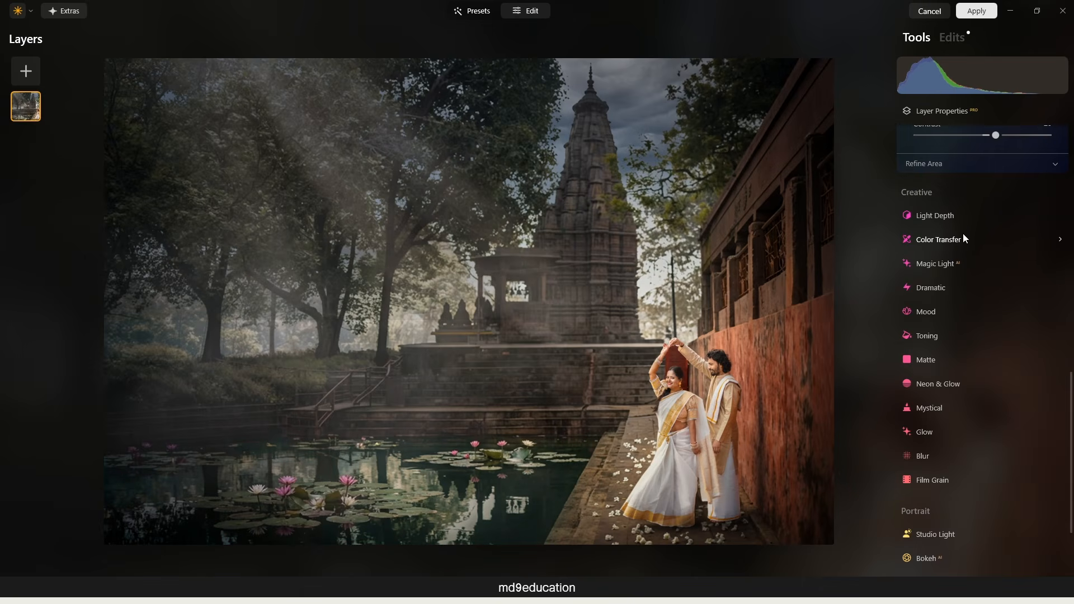
click(971, 222)
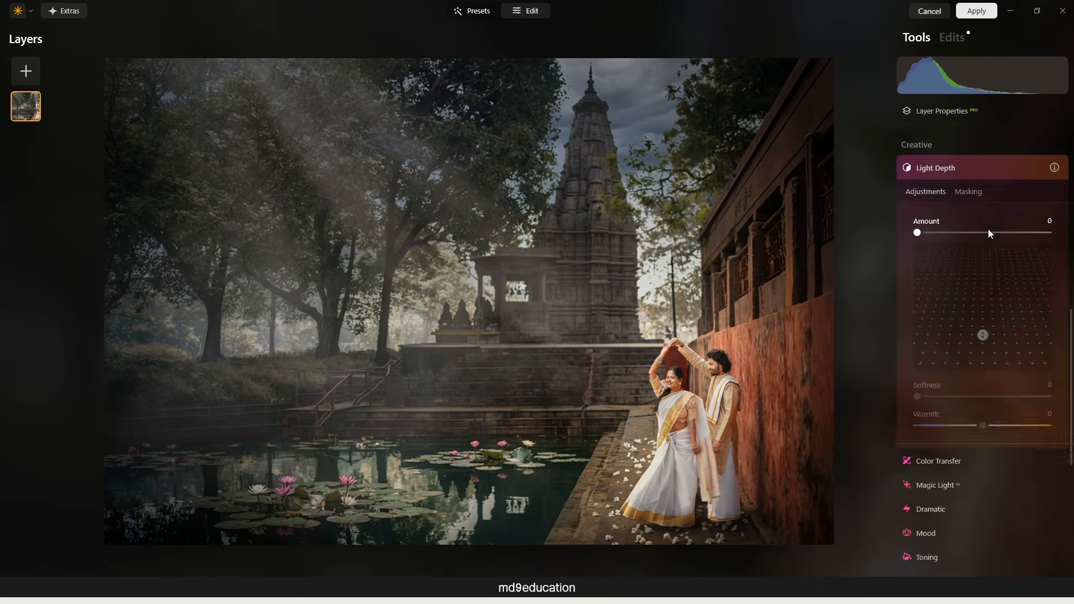
drag(1014, 238, 1018, 236)
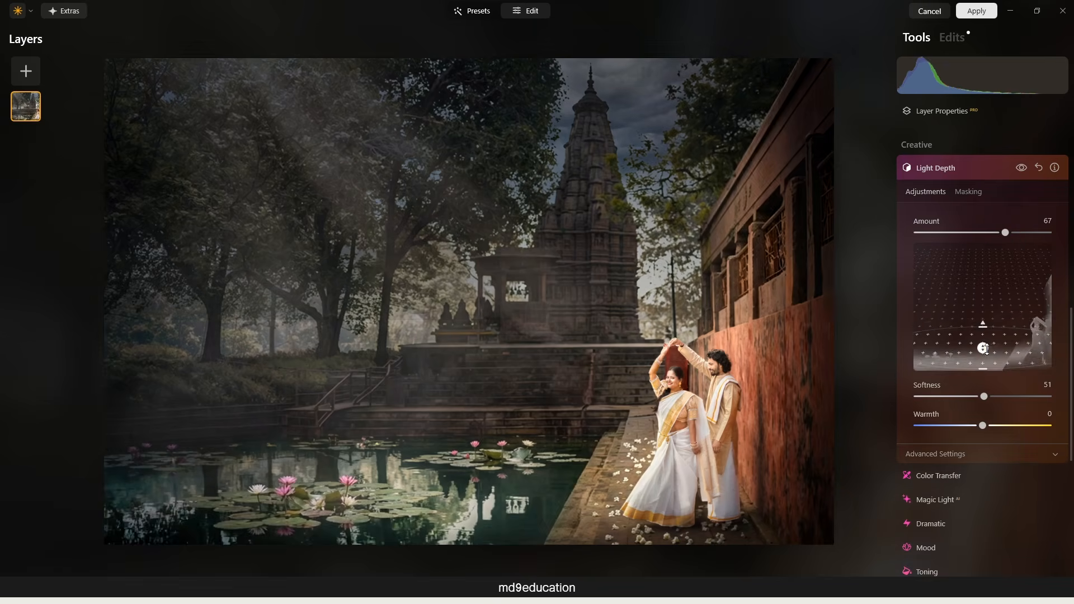
mouse_move(987, 348)
mouse_down()
mouse_move(986, 338)
mouse_move(986, 348)
mouse_up()
drag(1033, 233, 947, 237)
drag(983, 396, 945, 396)
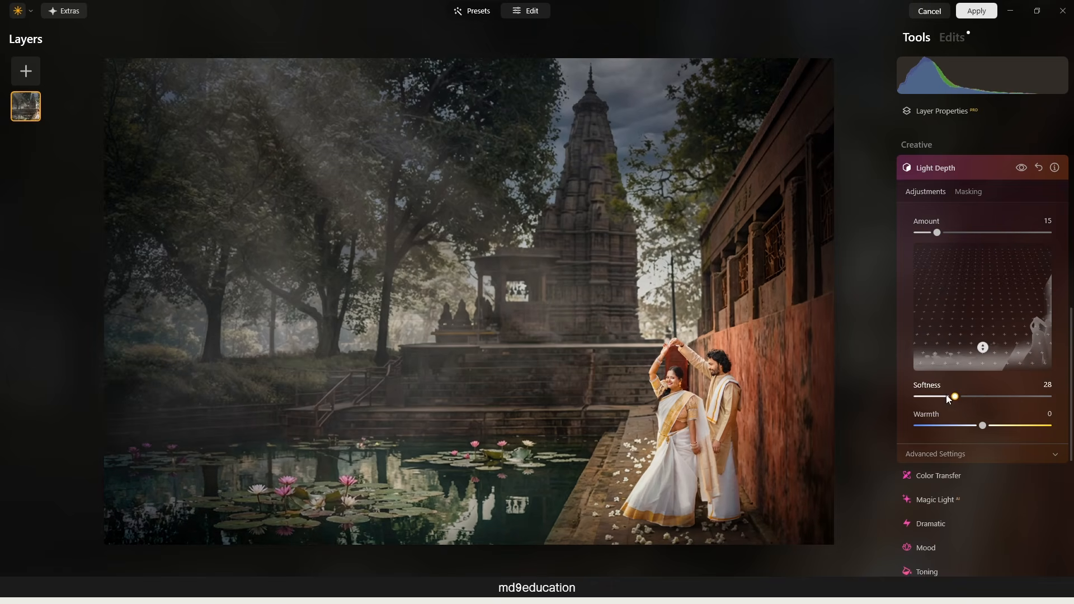
Compare the image with and without the Light Depth effect, leaving the effect enabled.
click(1023, 168)
click(1023, 167)
click(1023, 167)
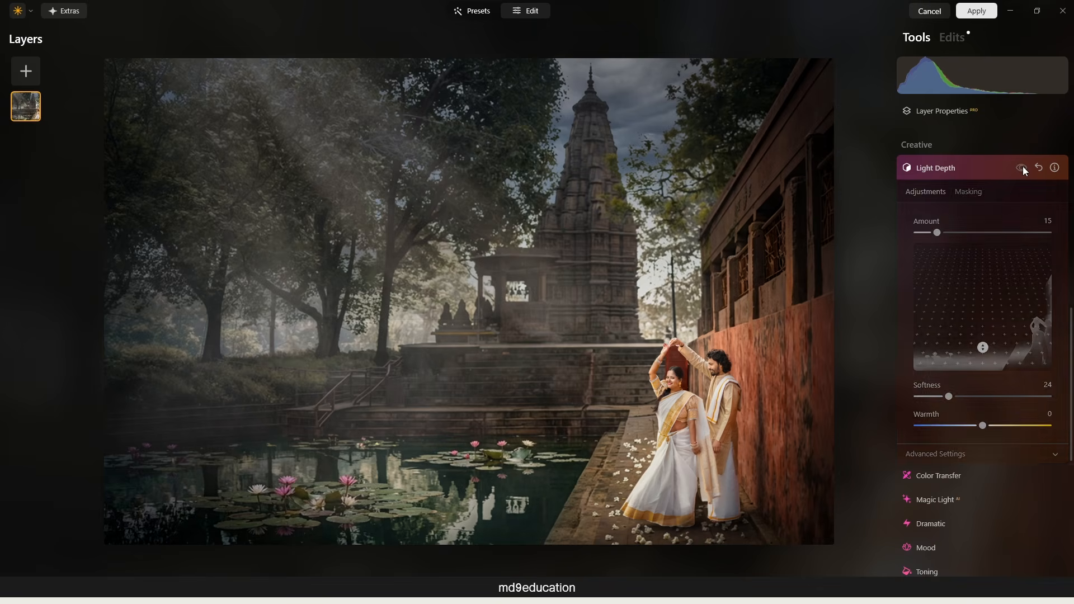
click(1023, 168)
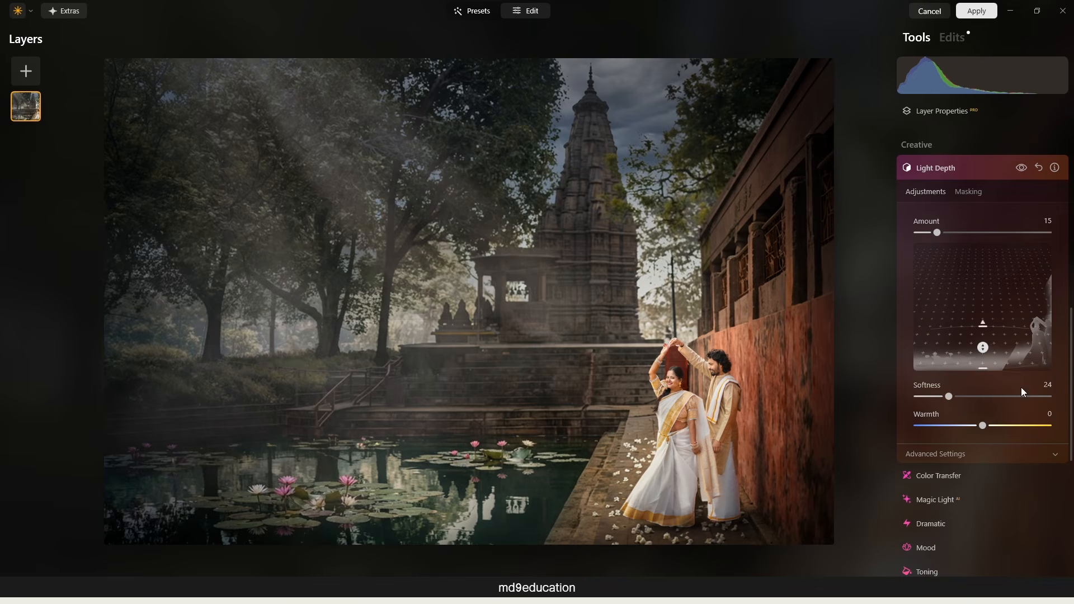
Blur the background using Bokeh AI with Blur 24 and Focus Distance -14, and apply the Luminar Neo edits to the smart object.
scroll(976, 452, down, 3)
scroll(977, 442, down, 3)
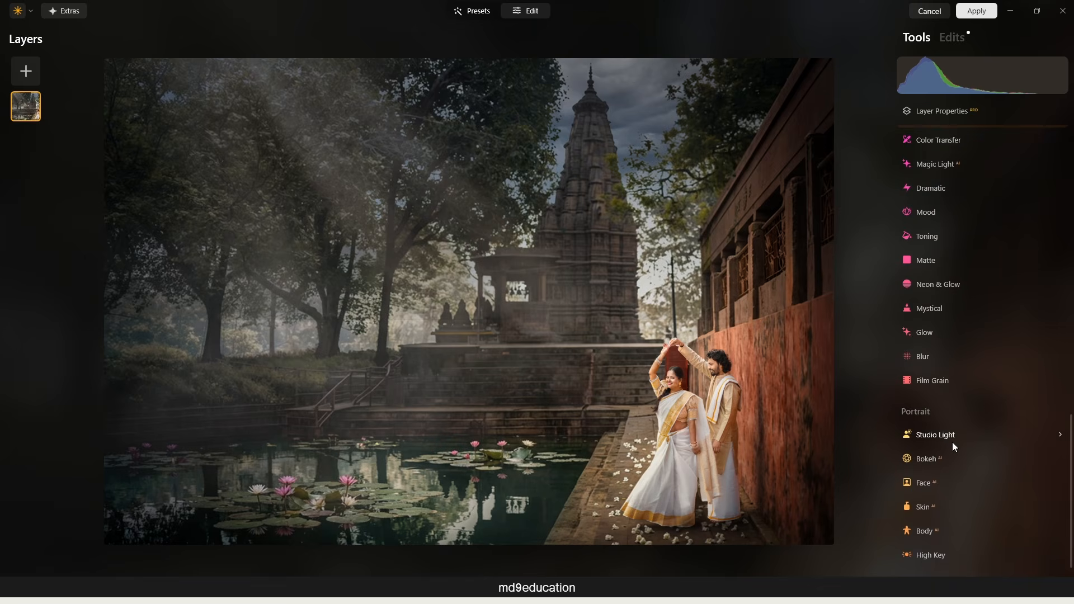
click(938, 458)
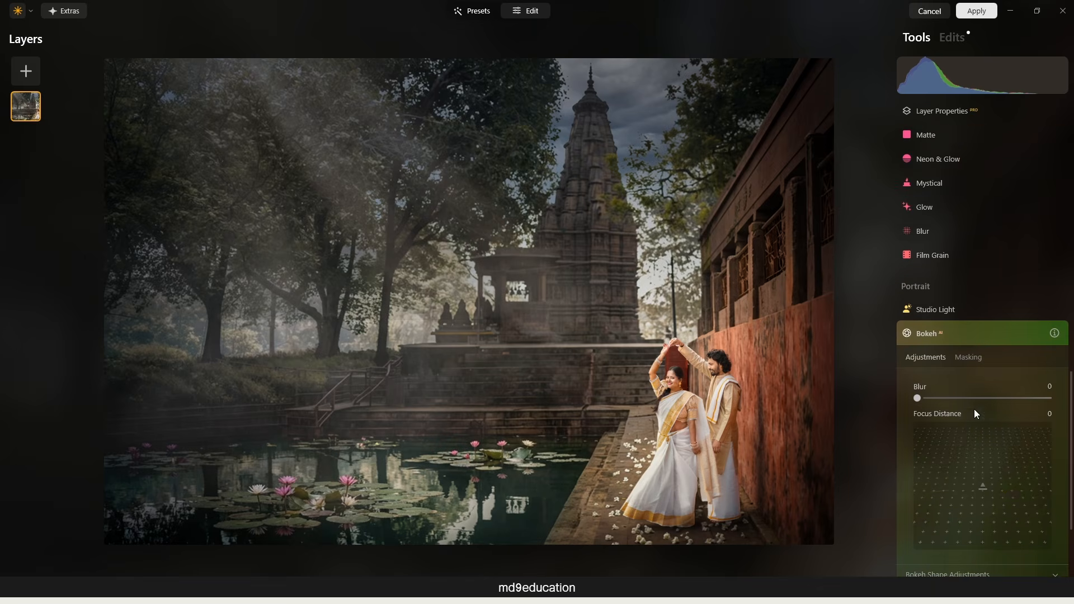
mouse_move(947, 399)
mouse_down()
mouse_move(986, 398)
mouse_move(952, 401)
mouse_up()
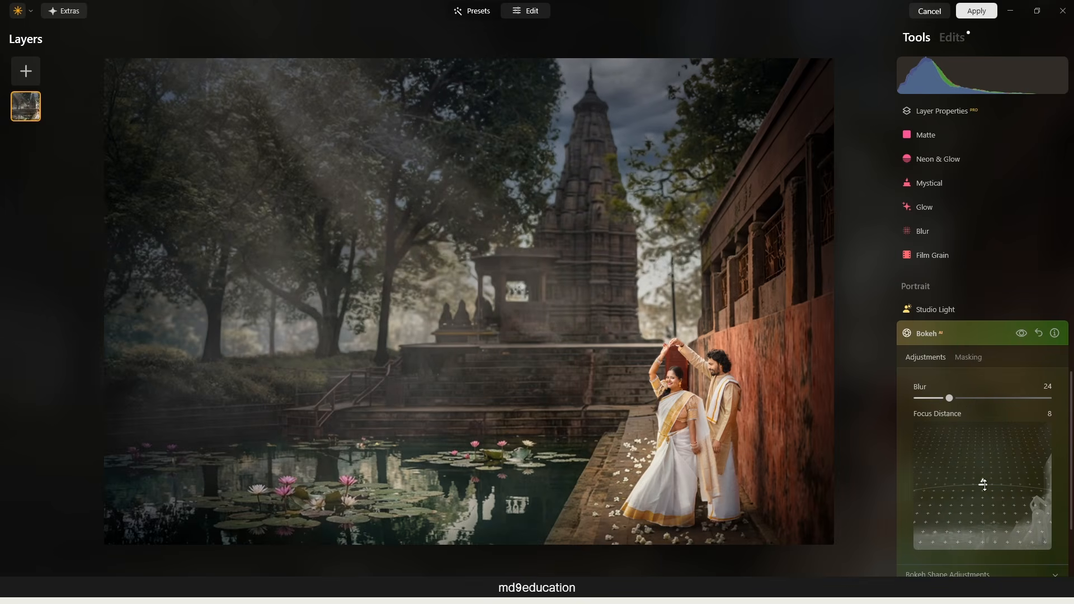
drag(983, 483, 983, 496)
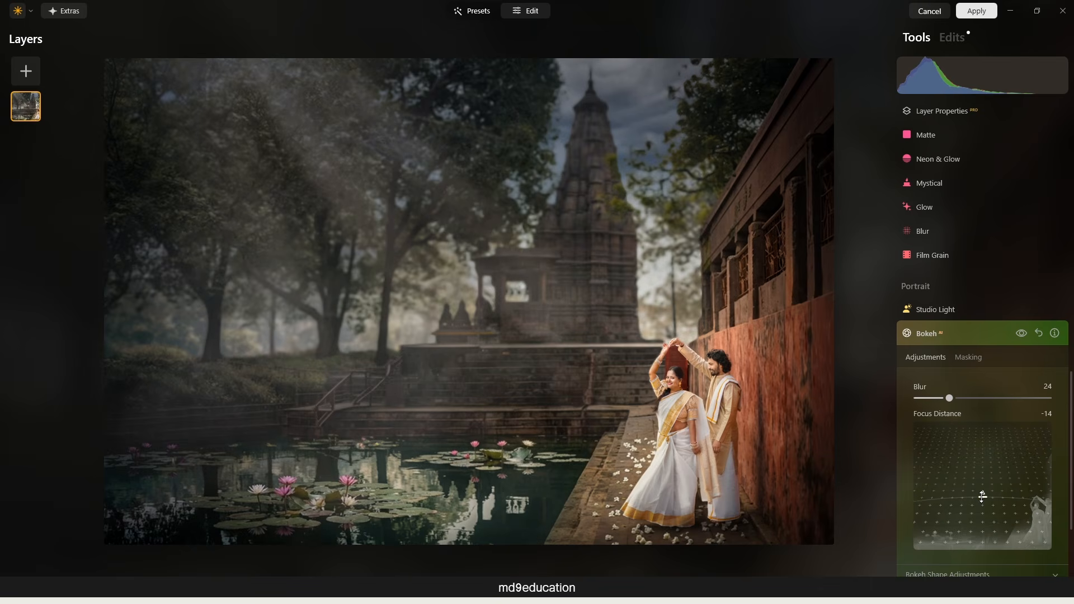
scroll(983, 497, up, 3)
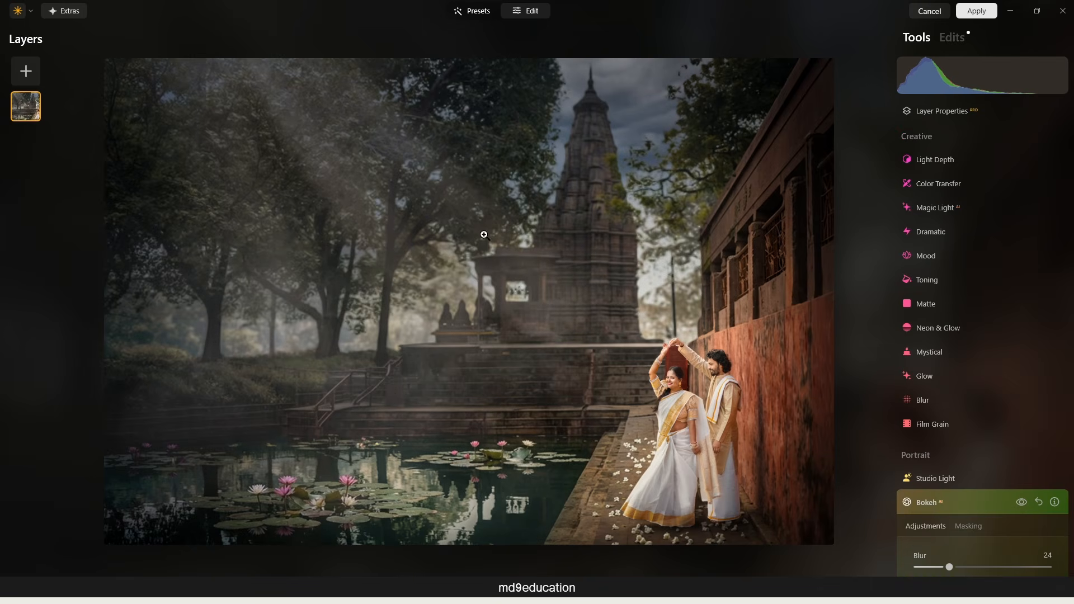
click(978, 12)
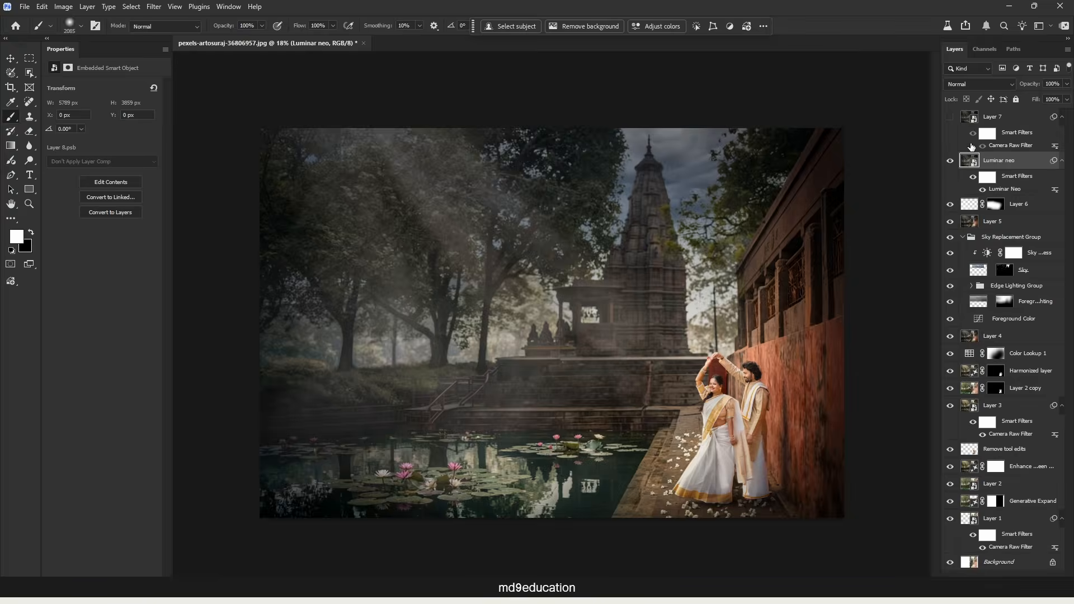
Compare the Camera Raw grade on Layer 7 with the Luminar neo layer, leaving Layer 7 hidden.
click(950, 117)
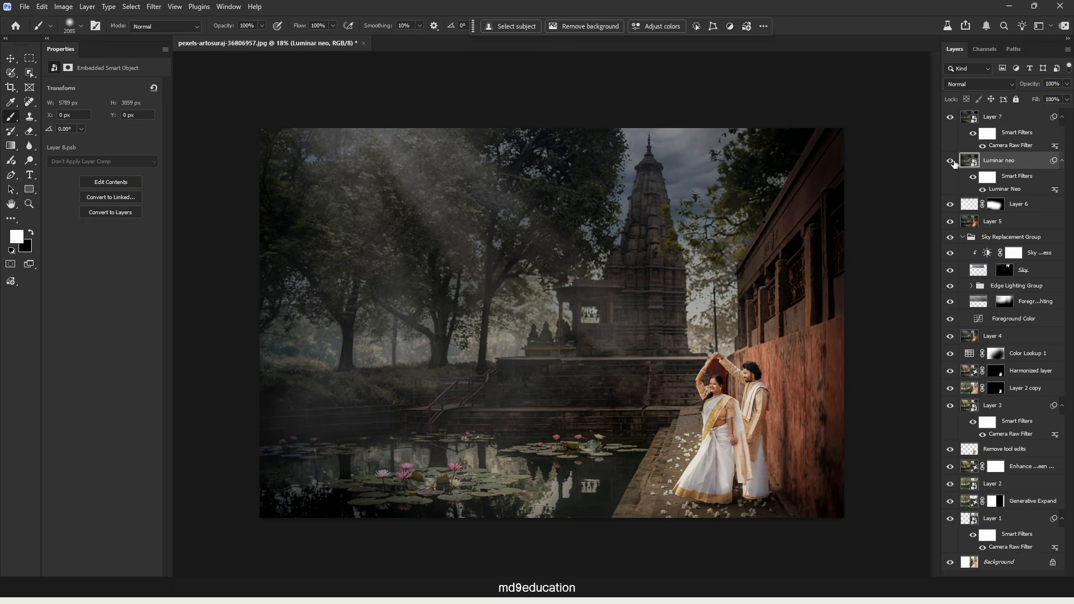
click(949, 117)
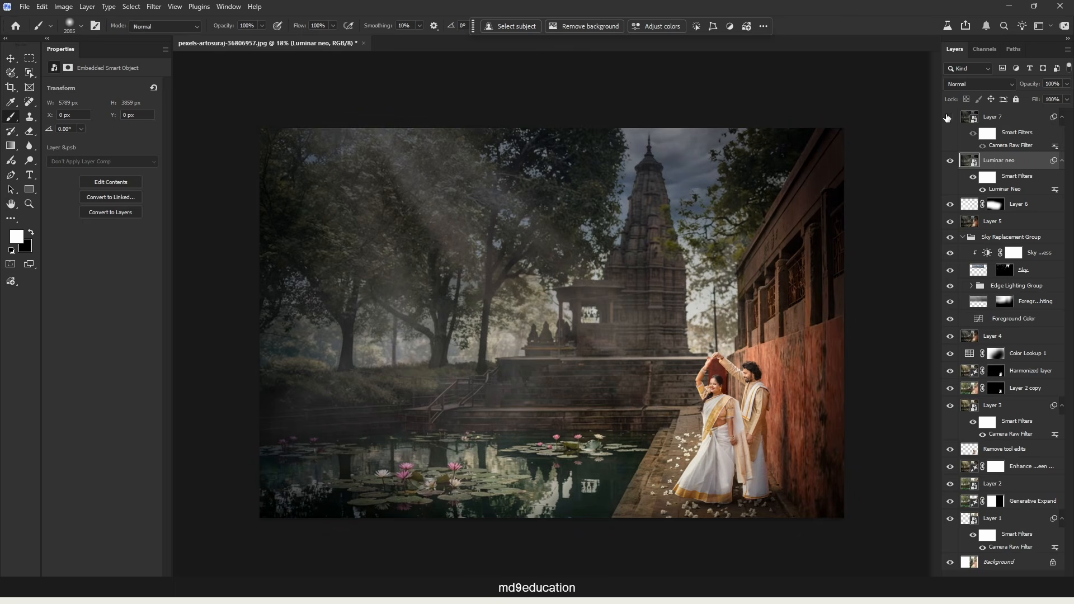
click(948, 117)
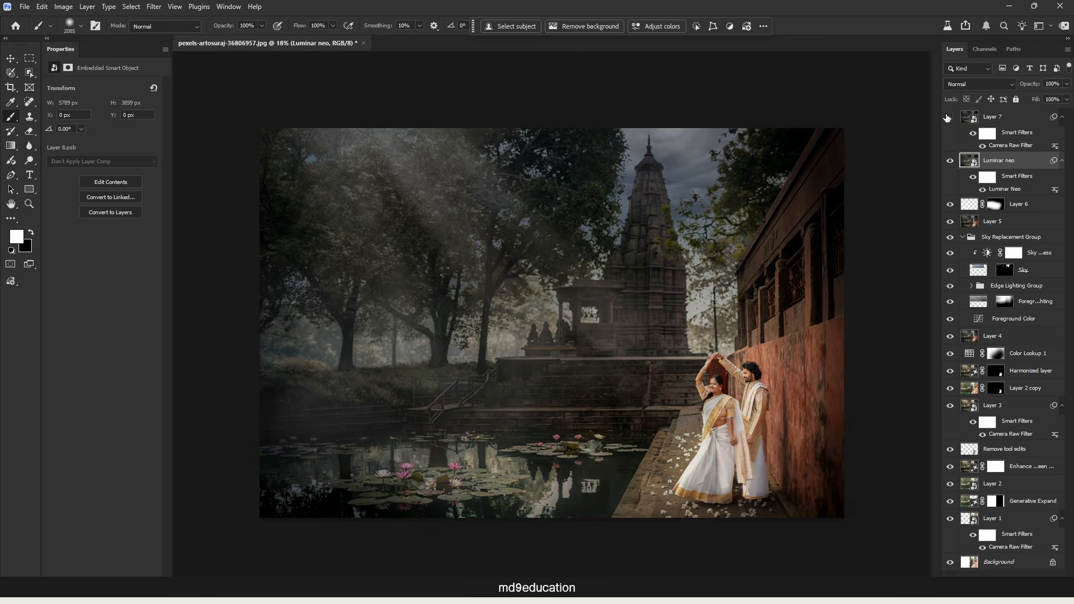
click(947, 117)
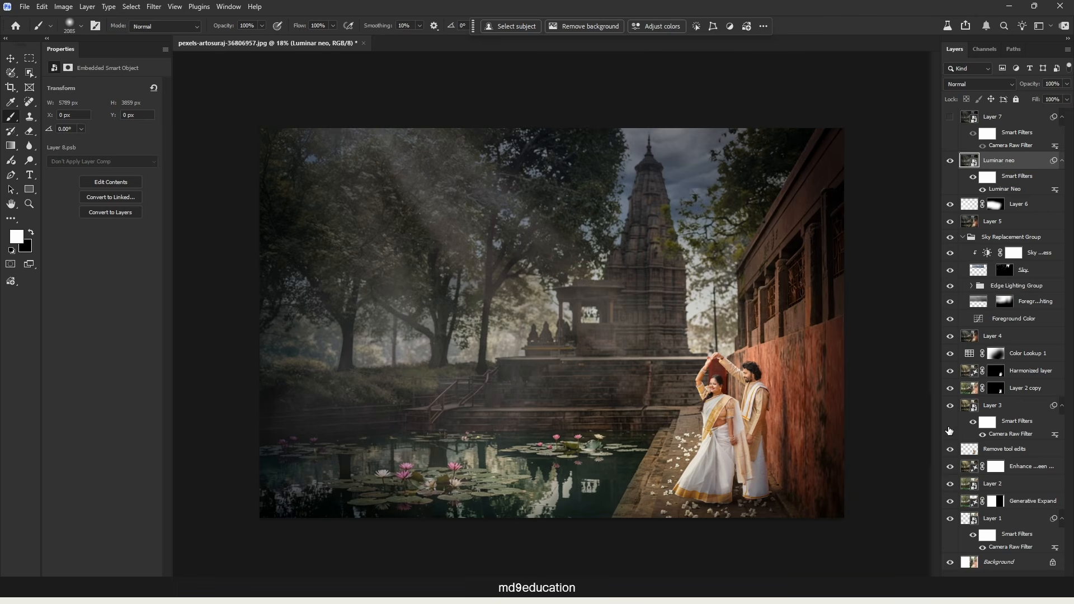
Compare the finished composite with the Enhance layer shown alone, ending with the full composite restored.
alt+click(950, 467)
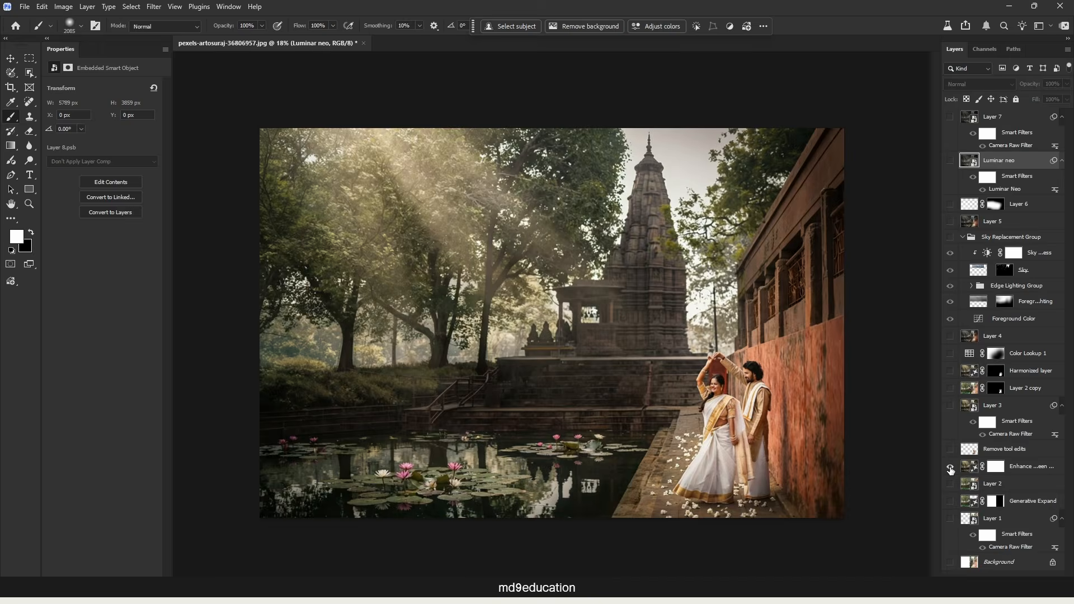
alt+click(950, 467)
alt+click(951, 467)
alt+click(950, 466)
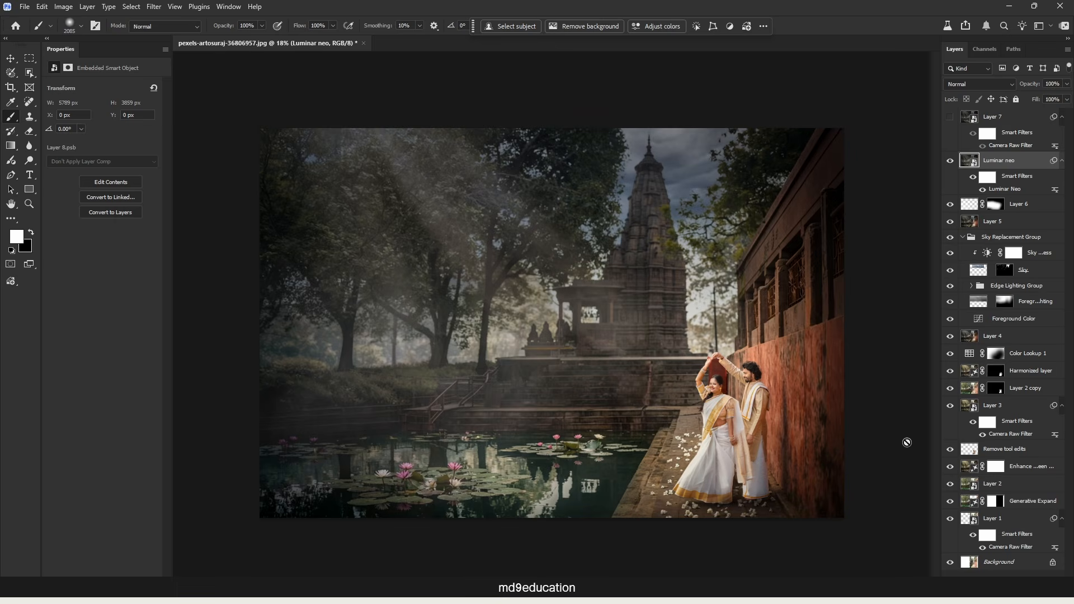
Check the remaining generative credits balance and close the usage window.
click(1065, 28)
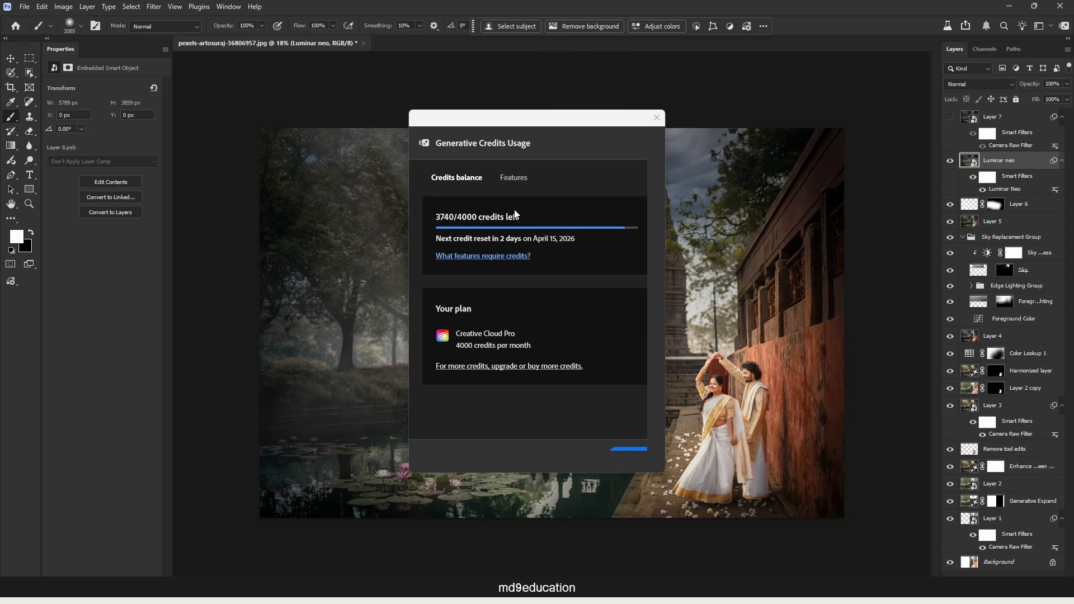
click(656, 117)
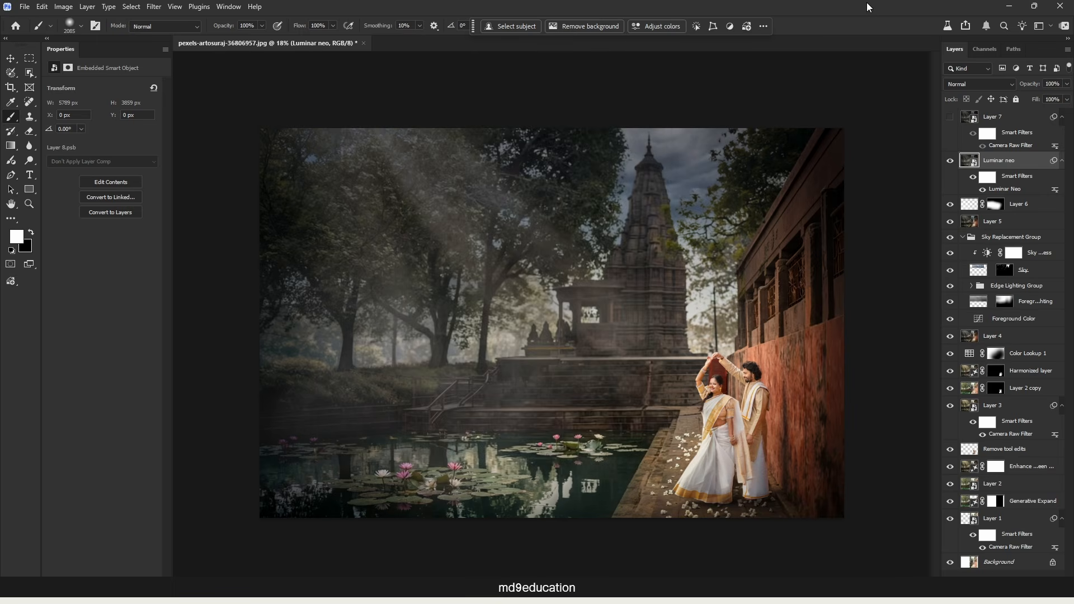